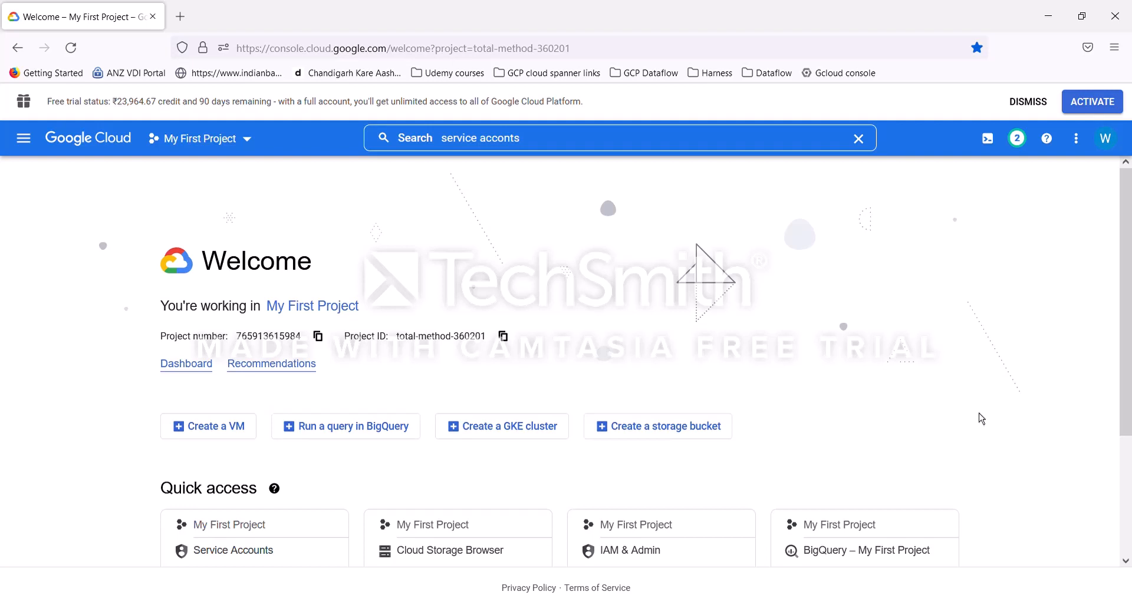
Step: In a new tab, search the web for gcp streaming templates and open the Google-provided streaming templates Dataflow documentation
click(182, 17)
text(g)
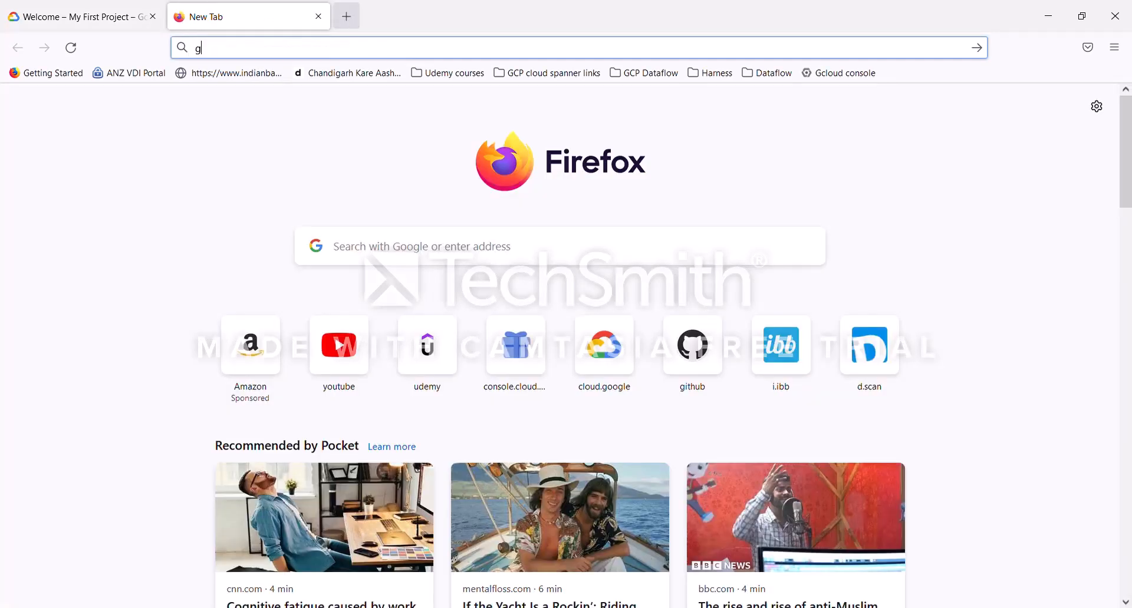
text(cp templates)
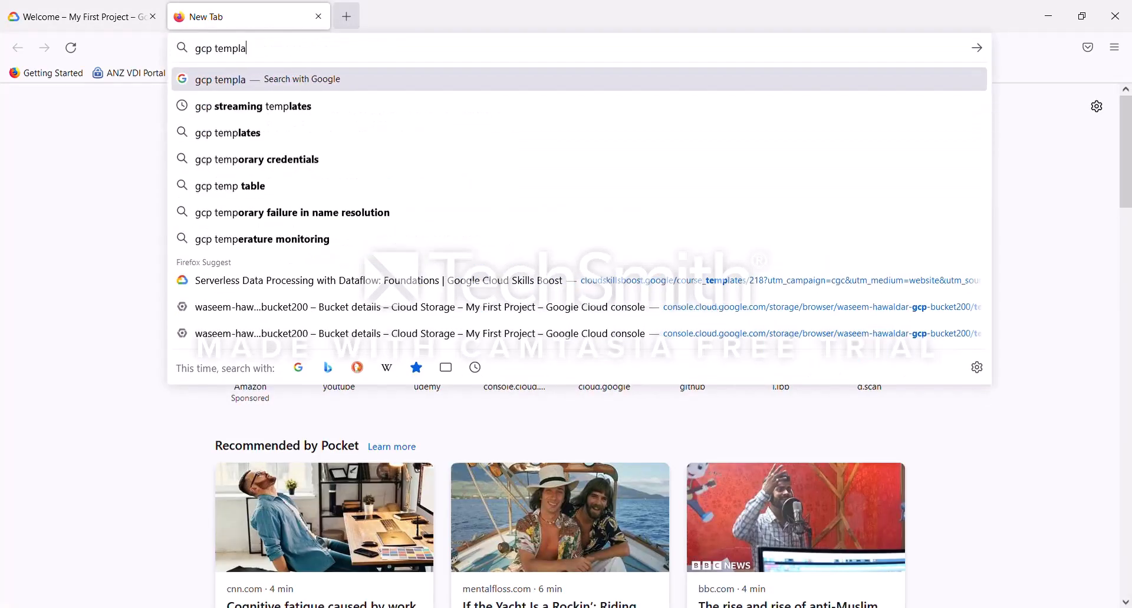
click(307, 118)
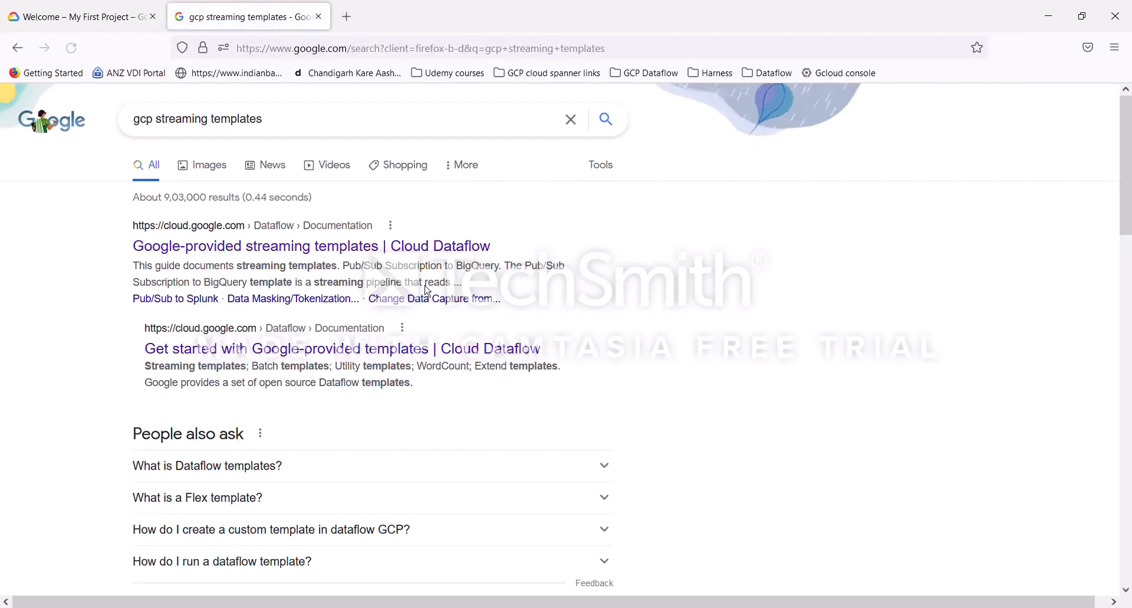
click(334, 255)
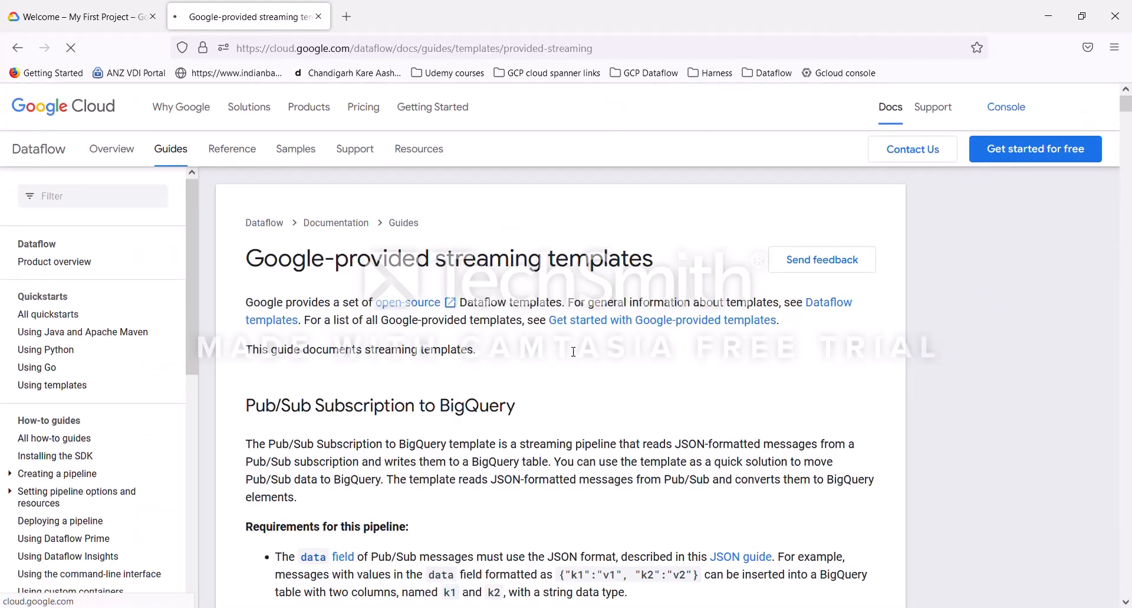
Step: Read the Pub/Sub Topic to BigQuery template description, requirements and template parameters
scroll(544, 377, down, 2)
scroll(544, 378, down, 7)
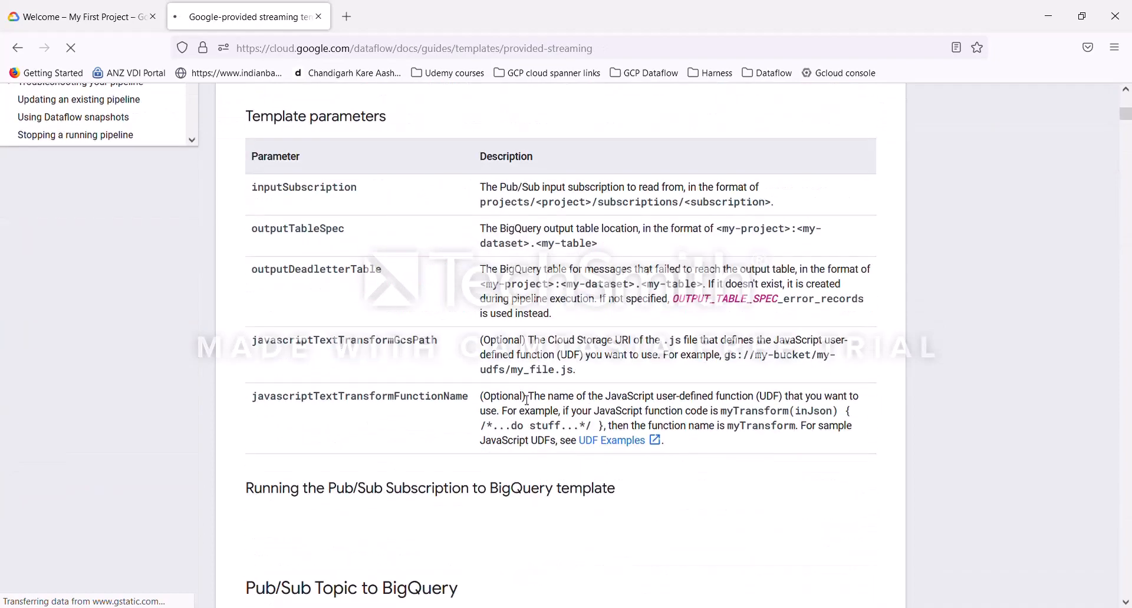
scroll(527, 400, up, 4)
scroll(527, 401, down, 6)
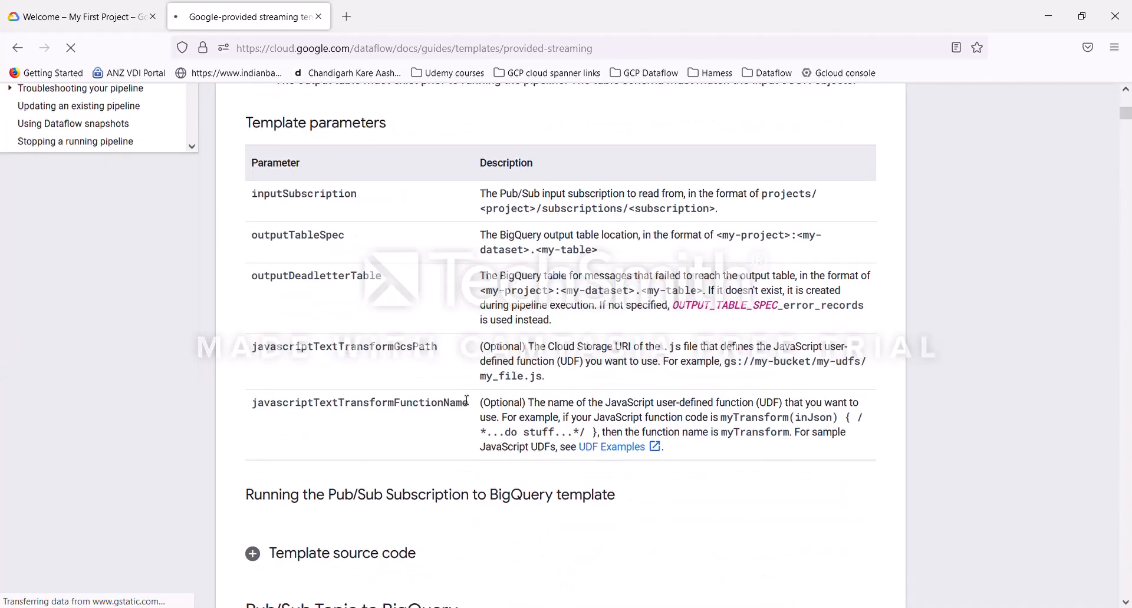
scroll(466, 402, down, 3)
drag(323, 295, 432, 301)
scroll(478, 471, down, 4)
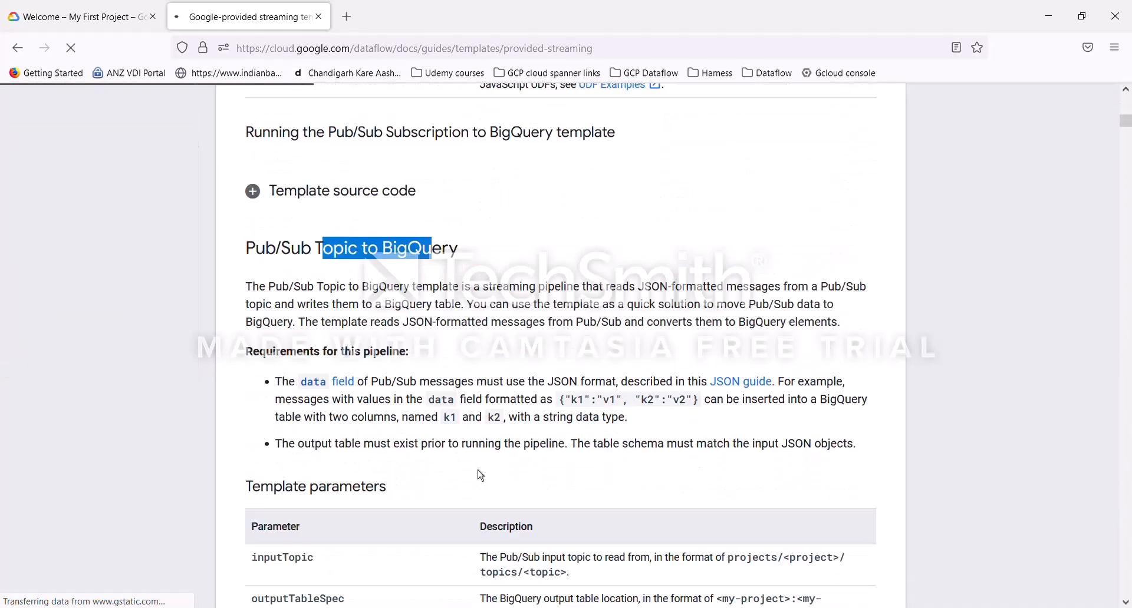
scroll(478, 469, down, 10)
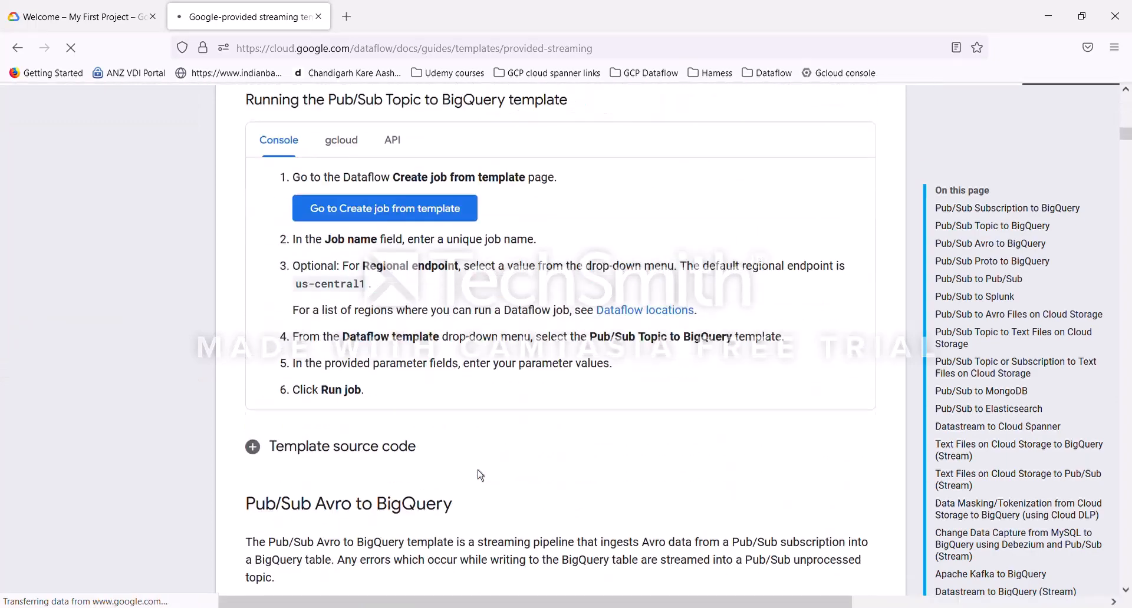
scroll(480, 475, down, 3)
scroll(481, 475, up, 15)
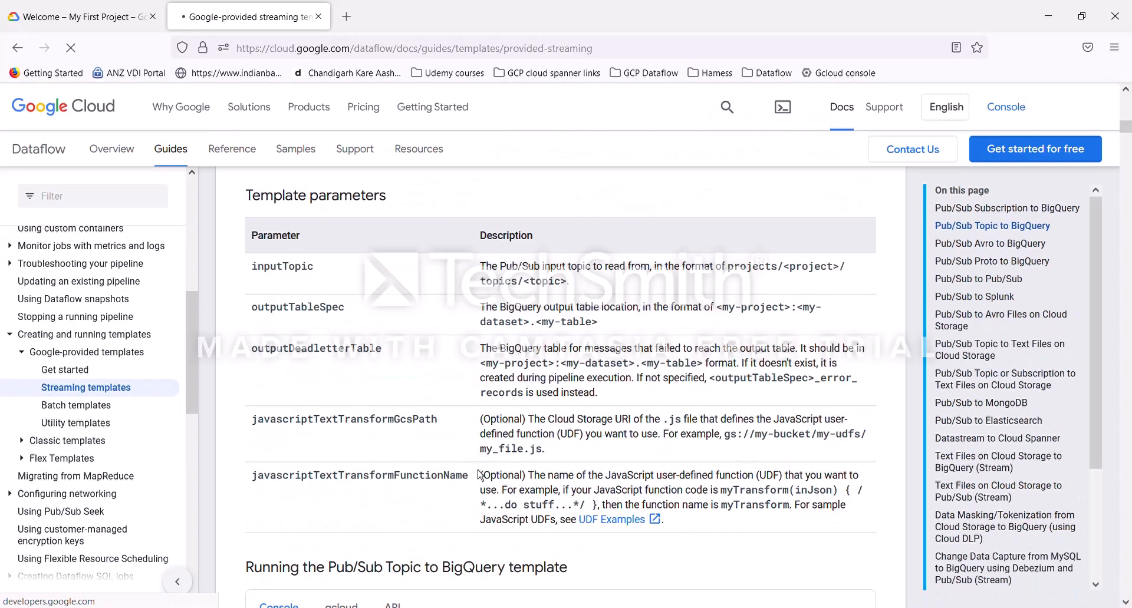
scroll(480, 475, up, 1)
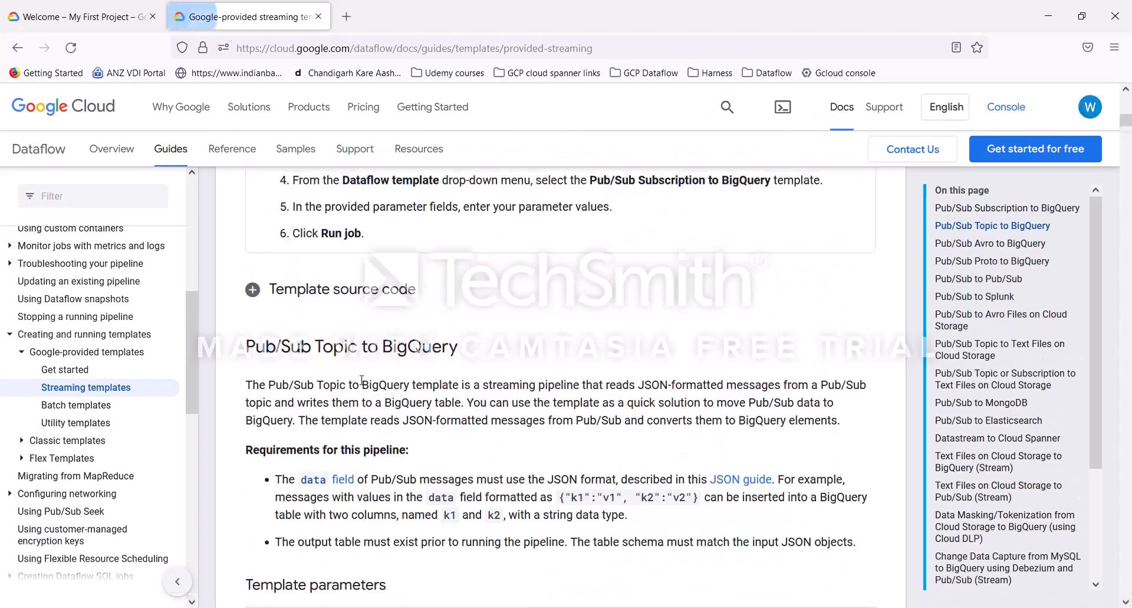
double_click(422, 352)
scroll(448, 448, down, 6)
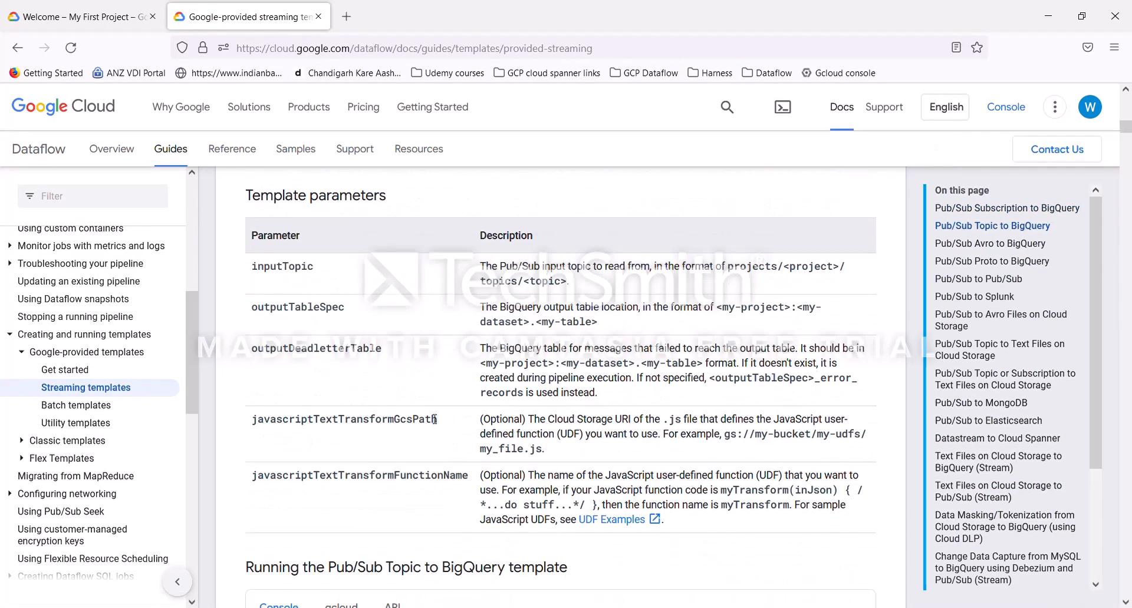
scroll(434, 420, up, 4)
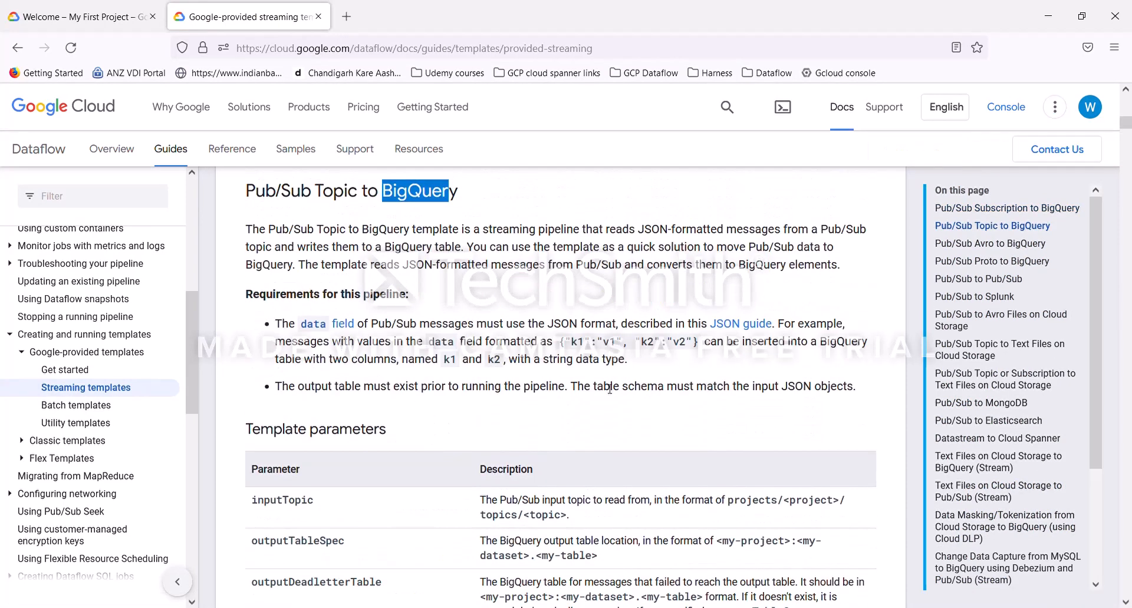
Step: Browse the Pub/Sub Topic to BigQuery template's Java source code and the console steps for running it
drag(560, 346, 700, 347)
scroll(589, 445, down, 9)
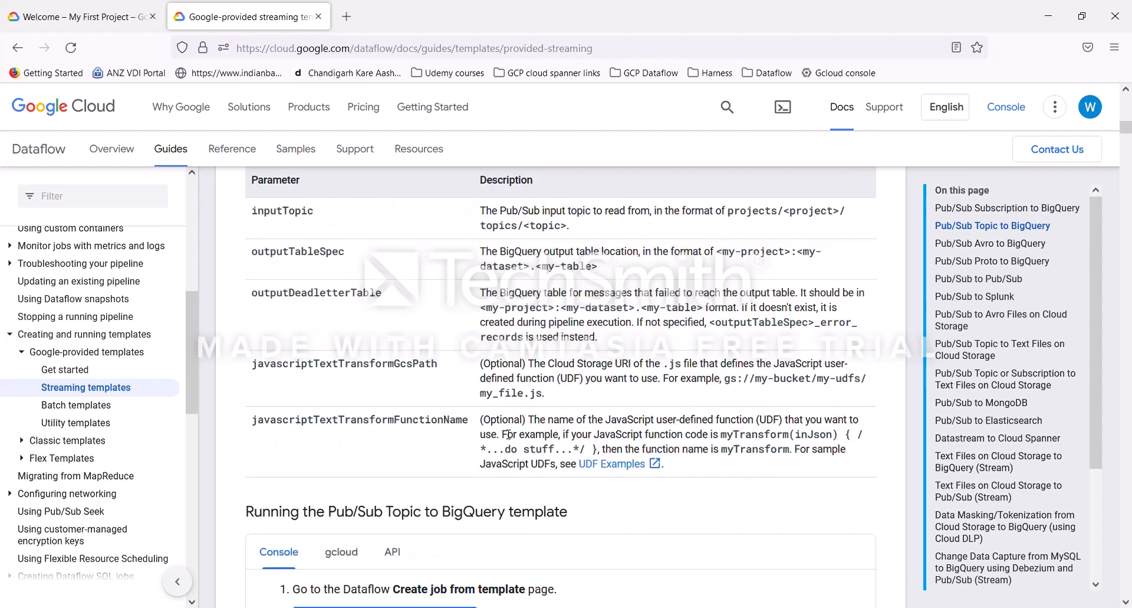
scroll(319, 350, down, 5)
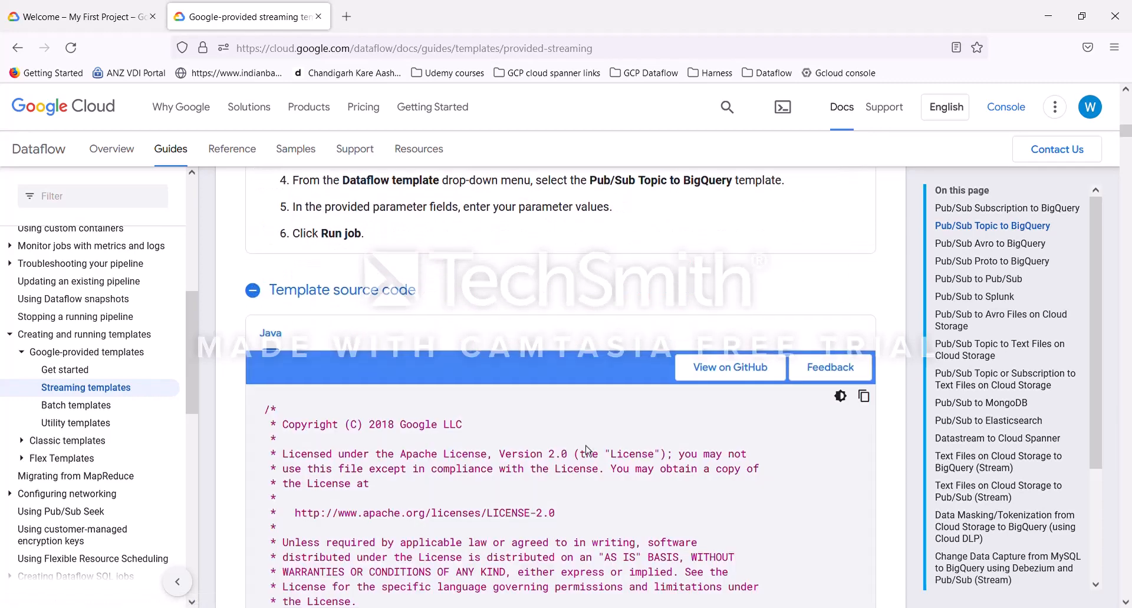
scroll(590, 465, down, 10)
scroll(589, 465, down, 11)
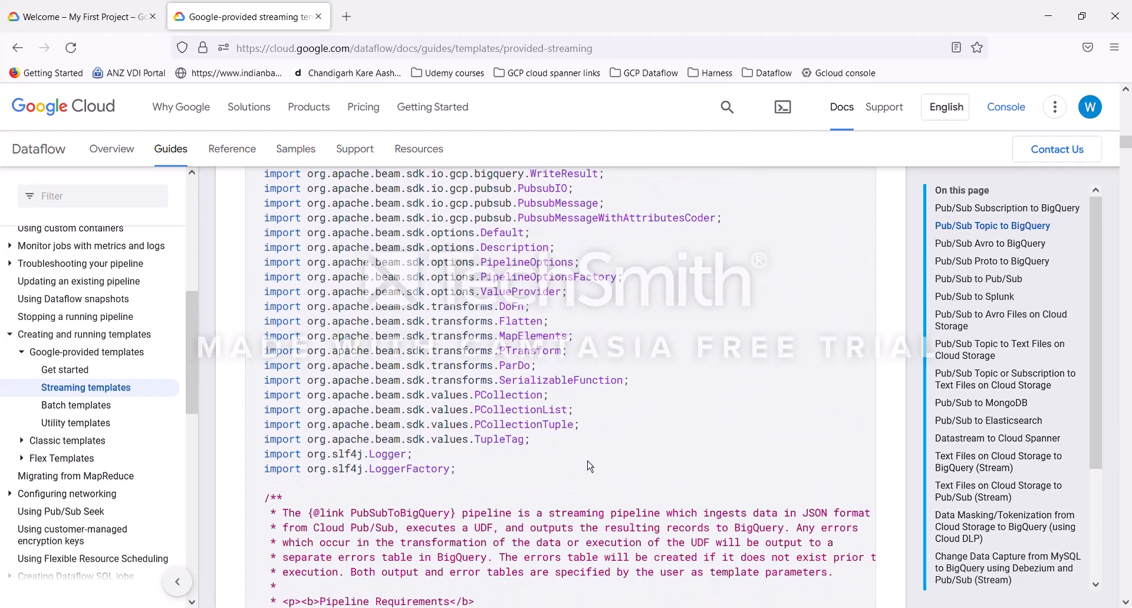
scroll(595, 474, down, 12)
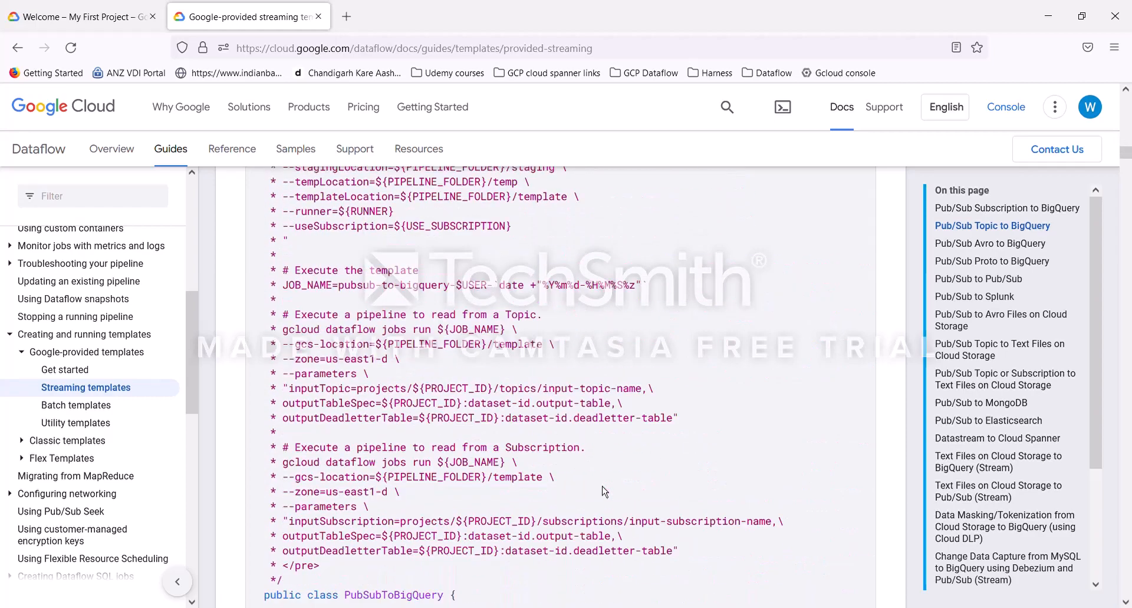
scroll(604, 492, down, 12)
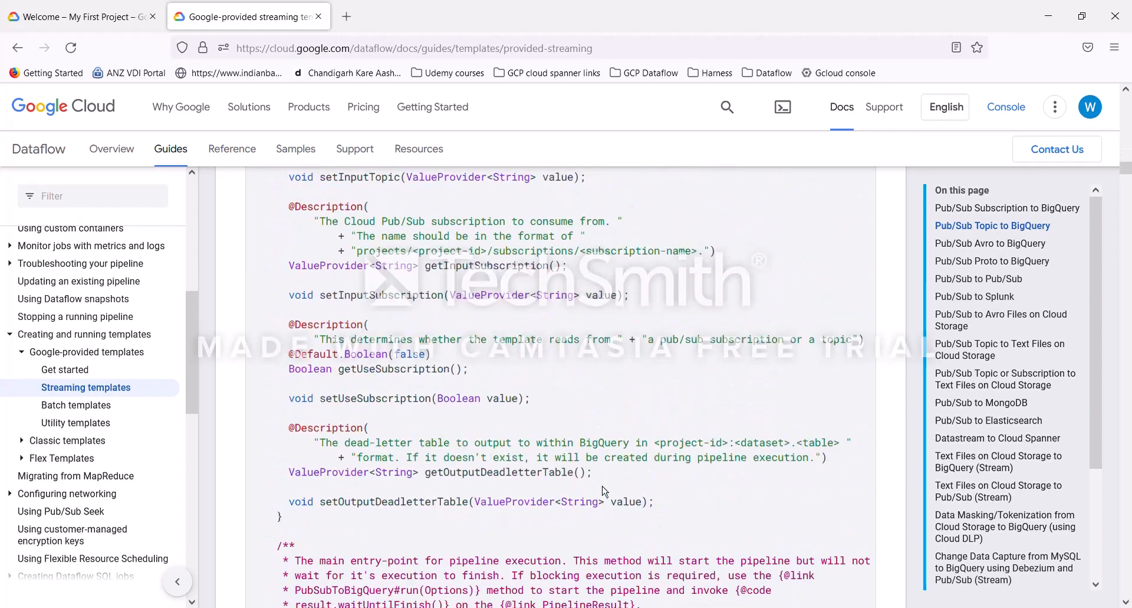
scroll(604, 492, down, 12)
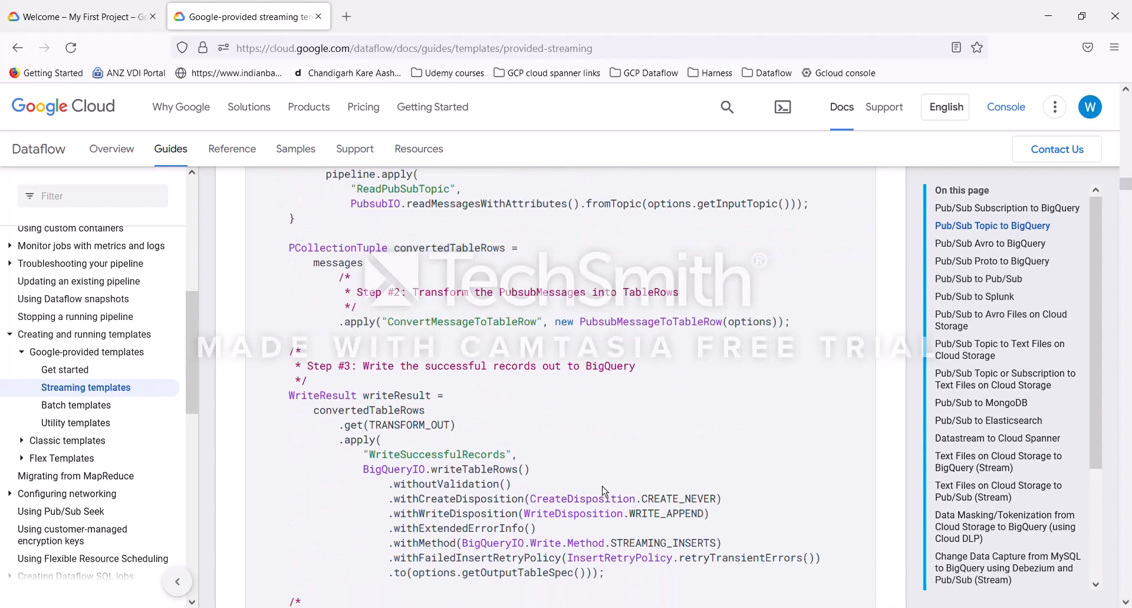
scroll(602, 486, up, 12)
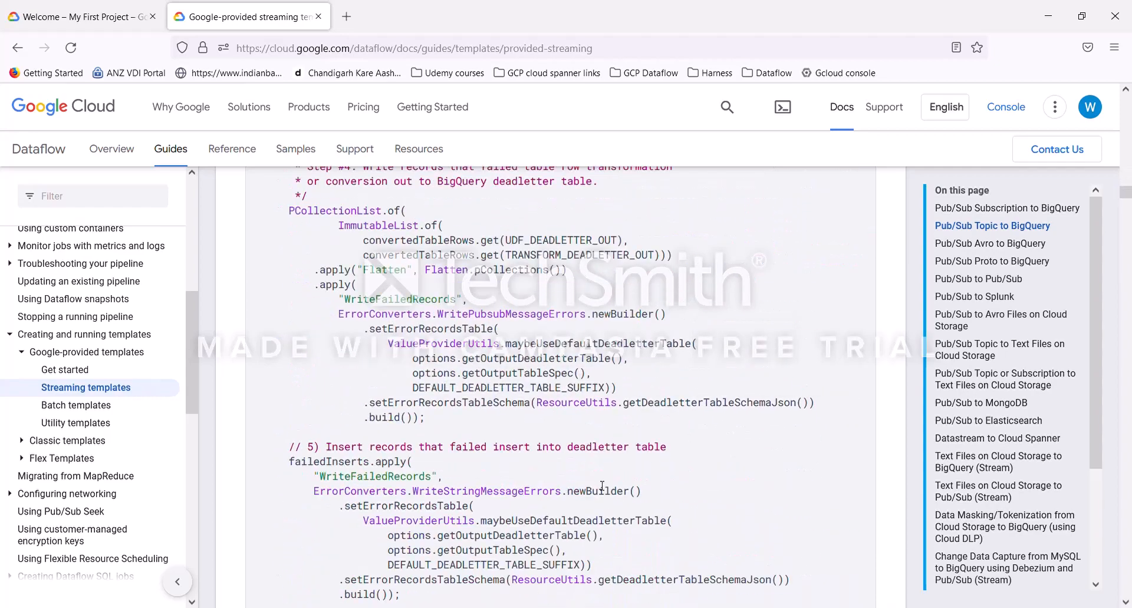
scroll(604, 492, up, 12)
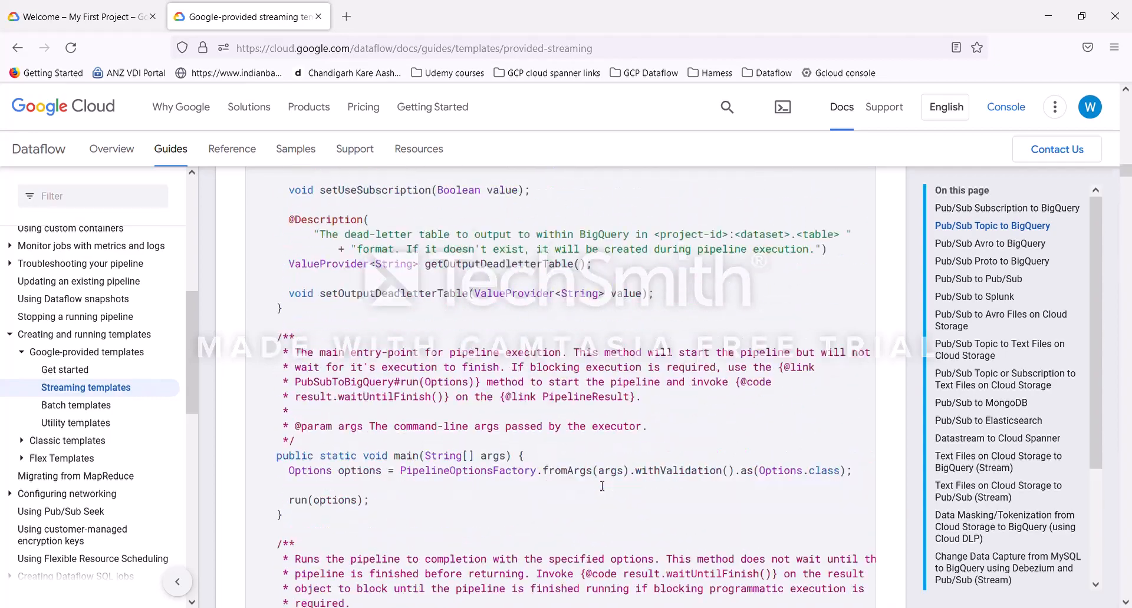
scroll(601, 486, up, 15)
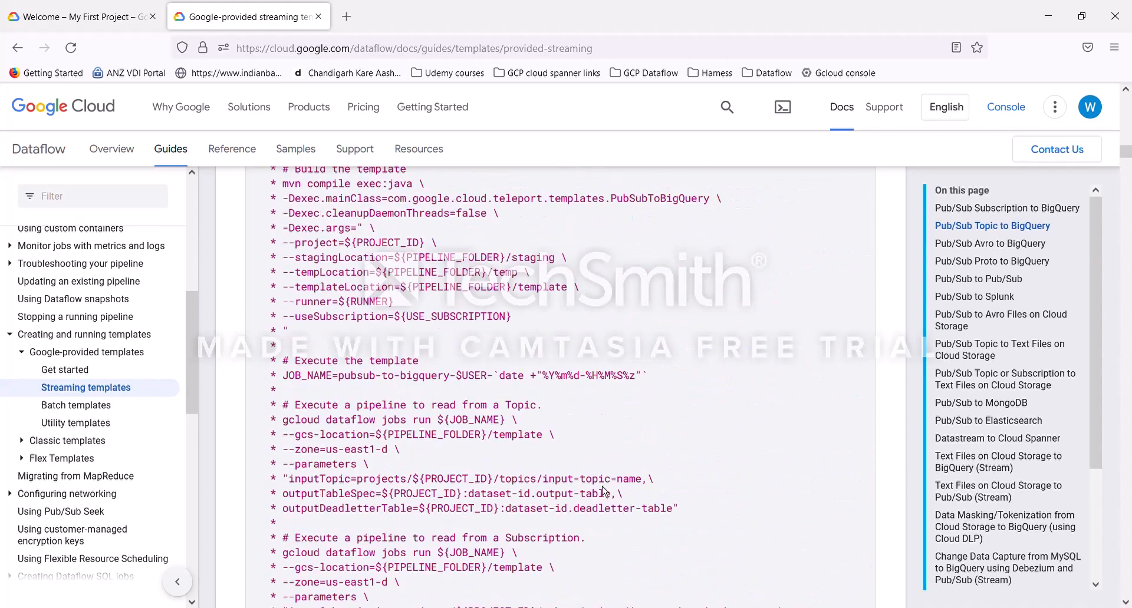
scroll(602, 486, up, 4)
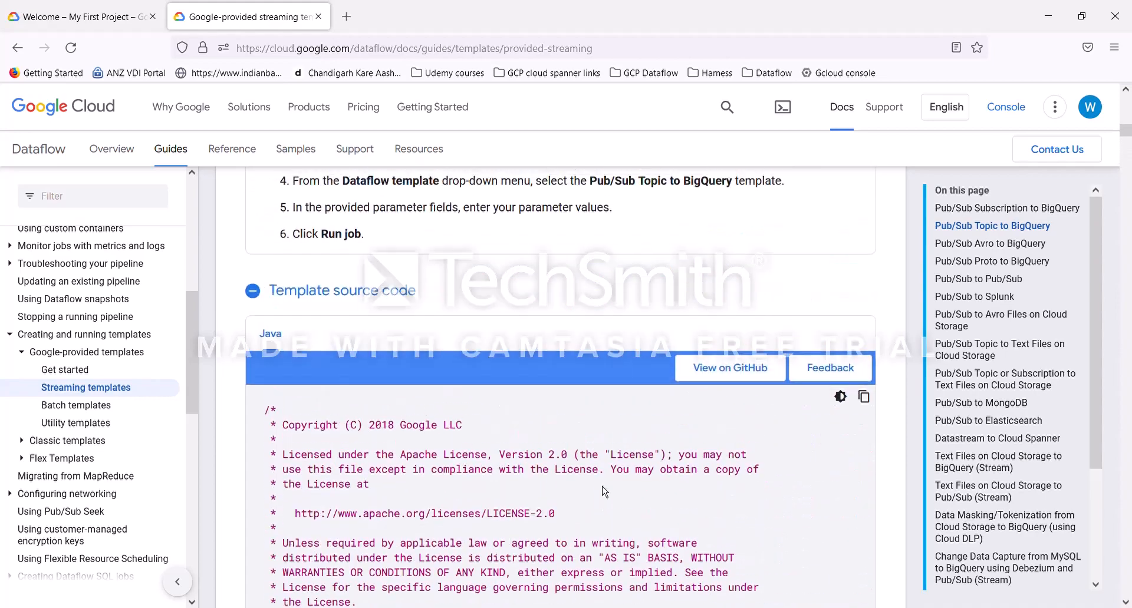
click(257, 291)
scroll(611, 442, up, 6)
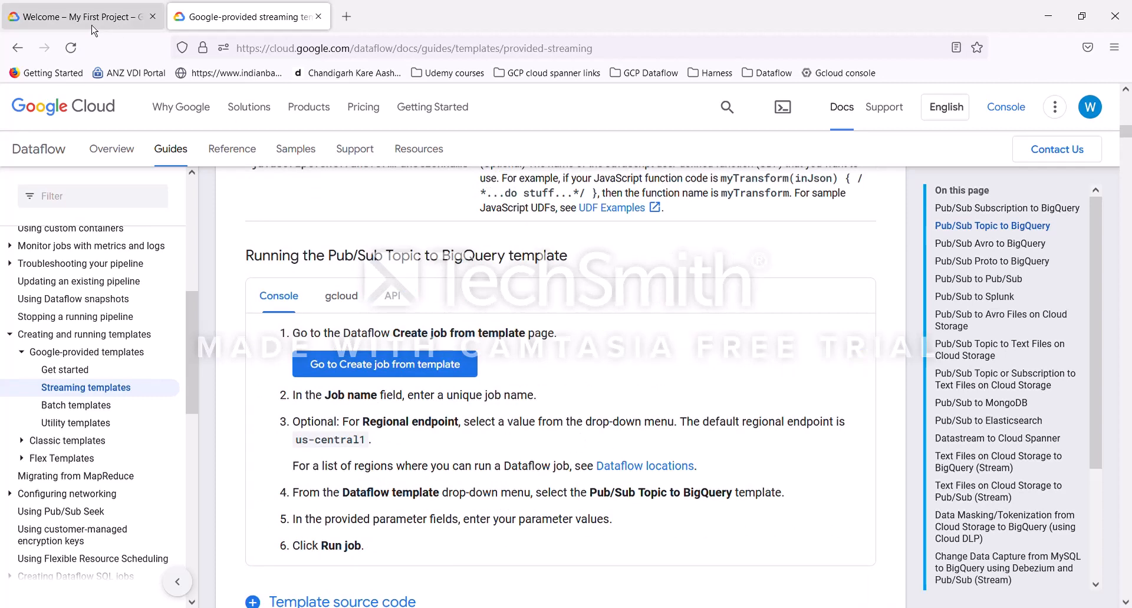
Step: Close the console tab and reopen the Google Cloud console from the Gcloud console bookmark
click(152, 17)
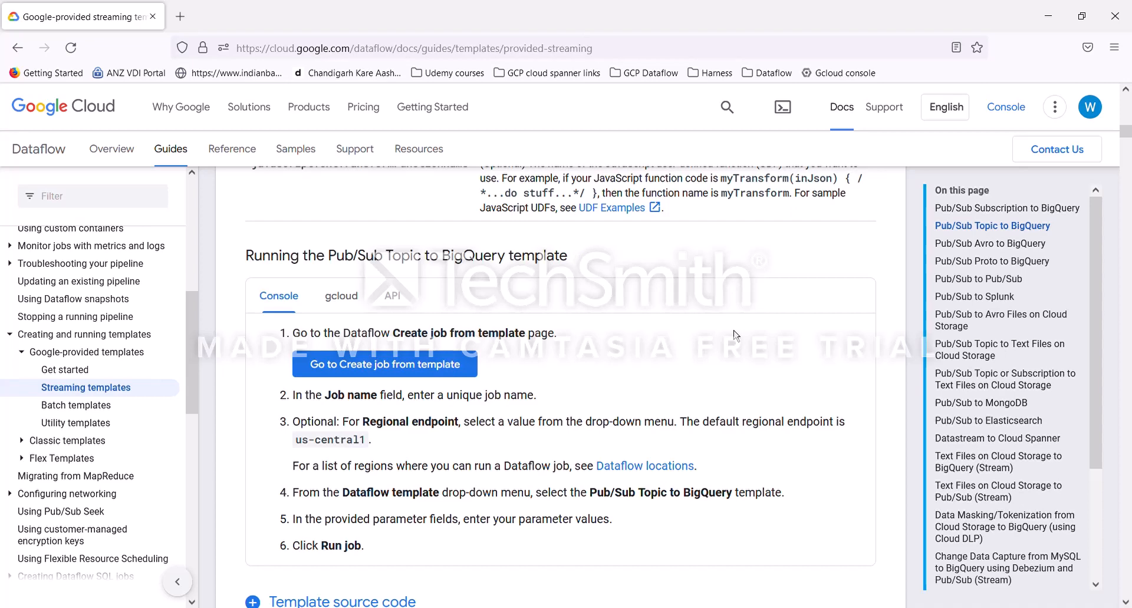
click(854, 83)
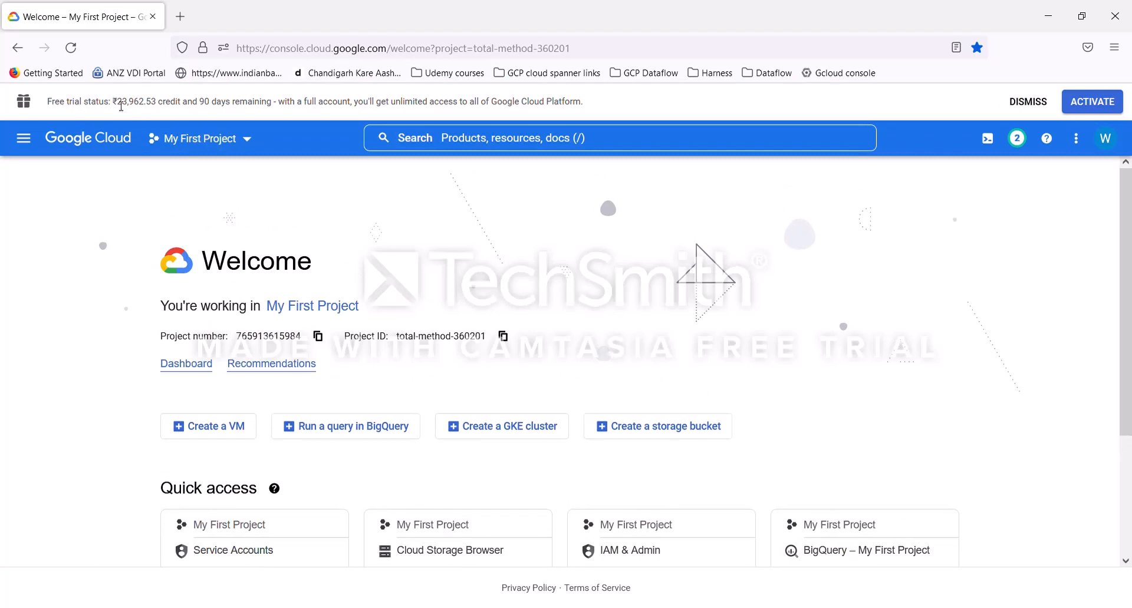
Step: Examine the free trial credit and days remaining in the trial banner
drag(203, 105, 269, 107)
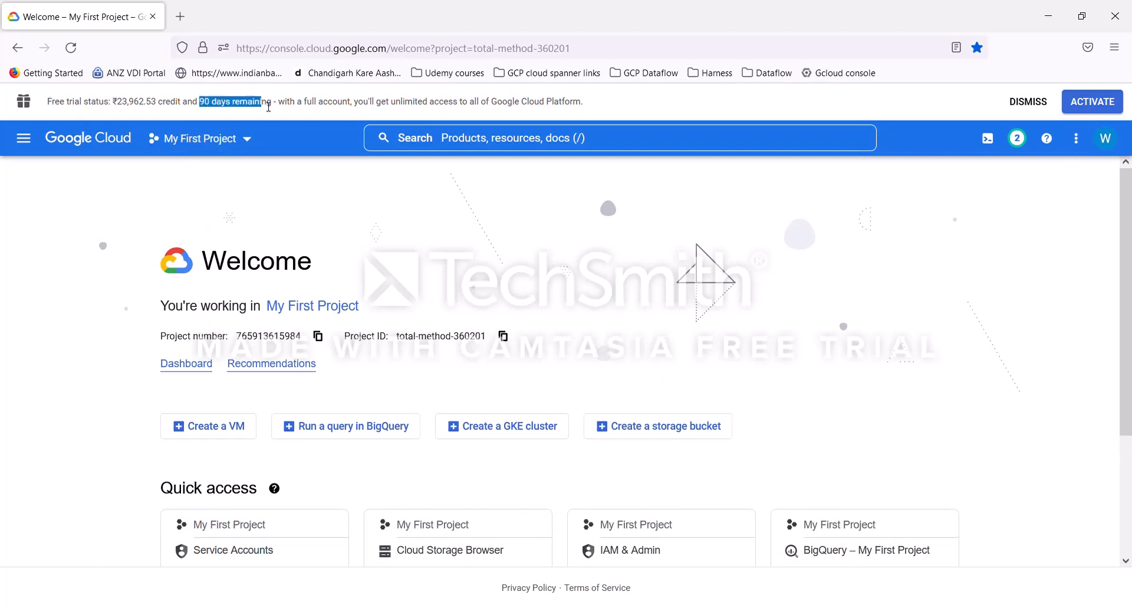
drag(114, 105, 156, 106)
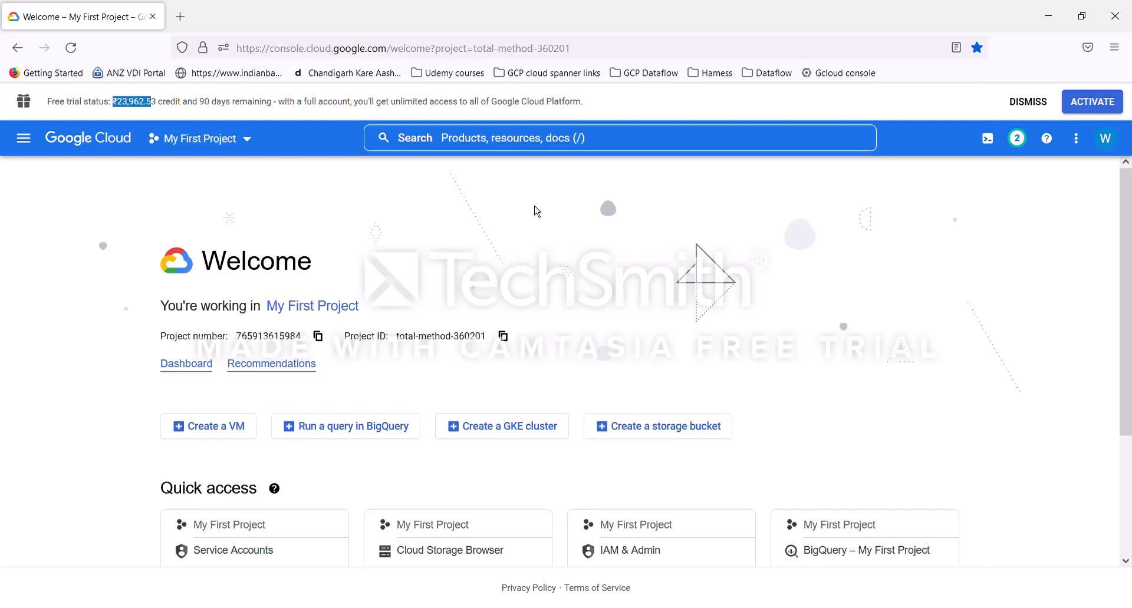
click(537, 211)
Step: Open Dataflow, Pub/Sub, BigQuery and Cloud Storage each in a separate browser tab from the navigation menu
click(23, 138)
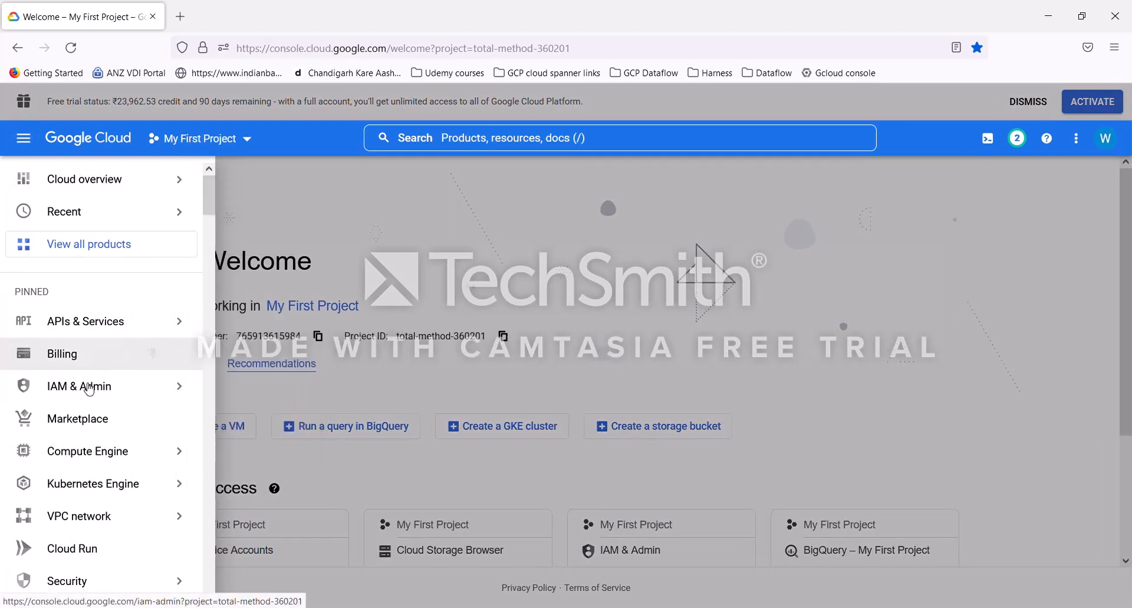
scroll(88, 390, down, 10)
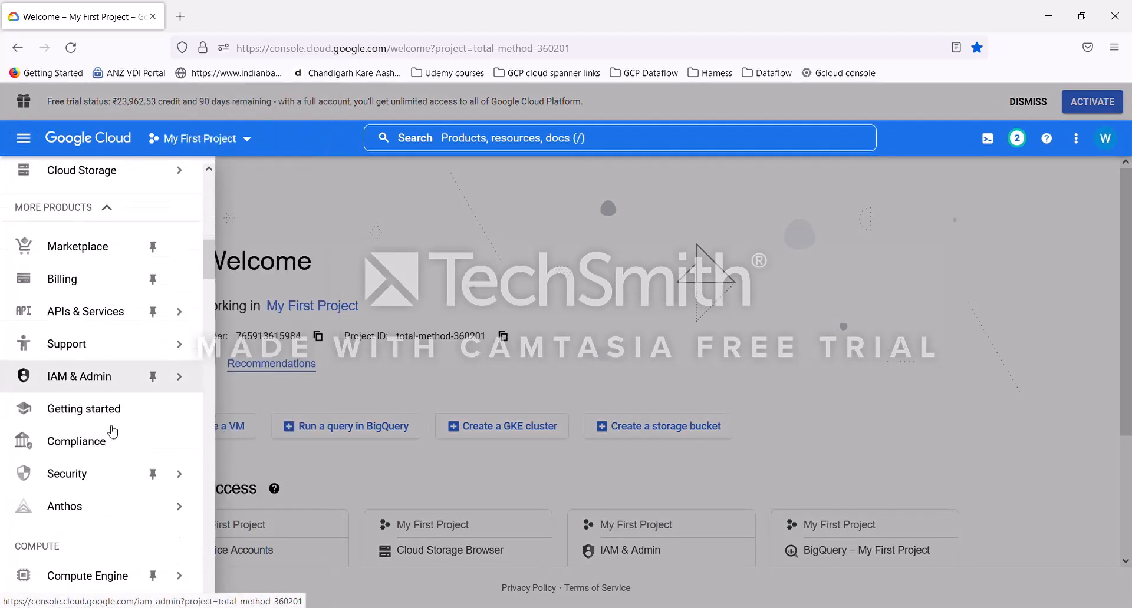
scroll(91, 471, down, 4)
mouse_move(100, 390)
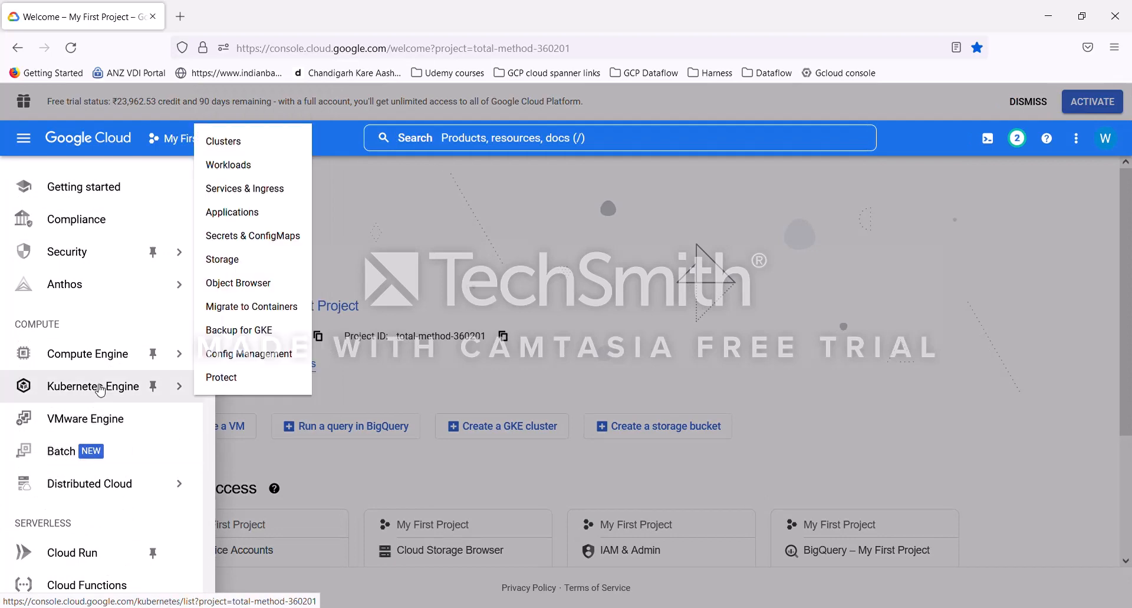
scroll(136, 353, up, 12)
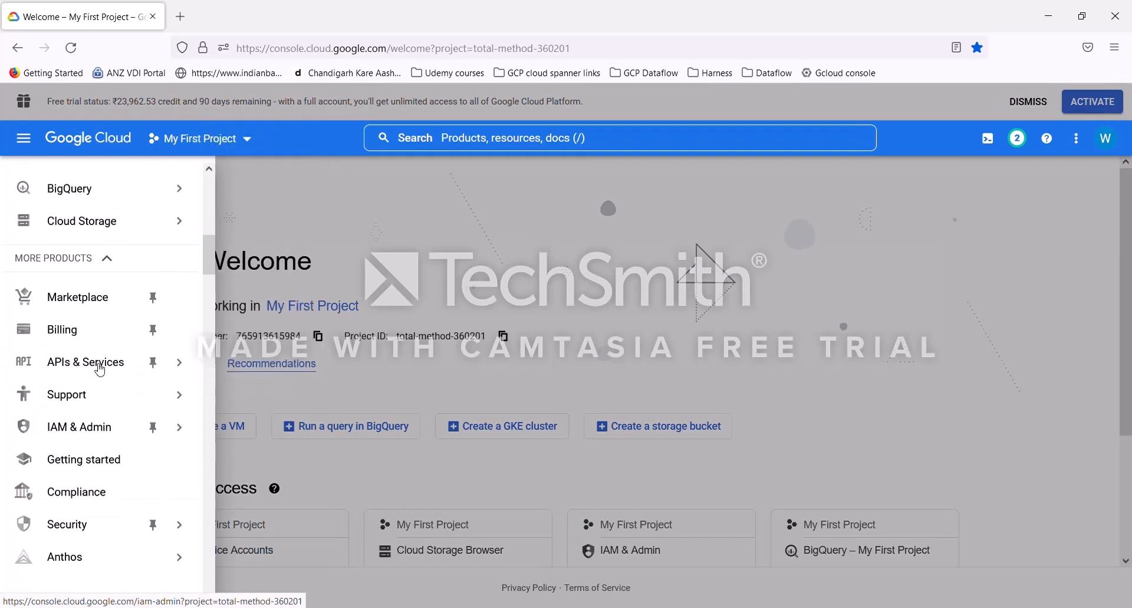
scroll(98, 283, up, 3)
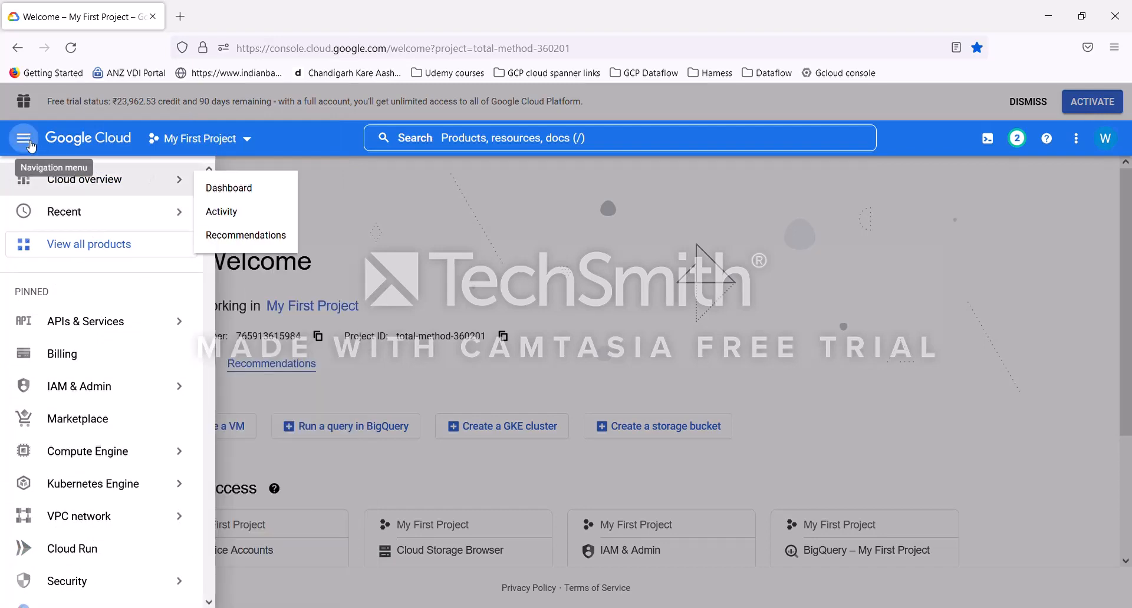
scroll(115, 425, down, 5)
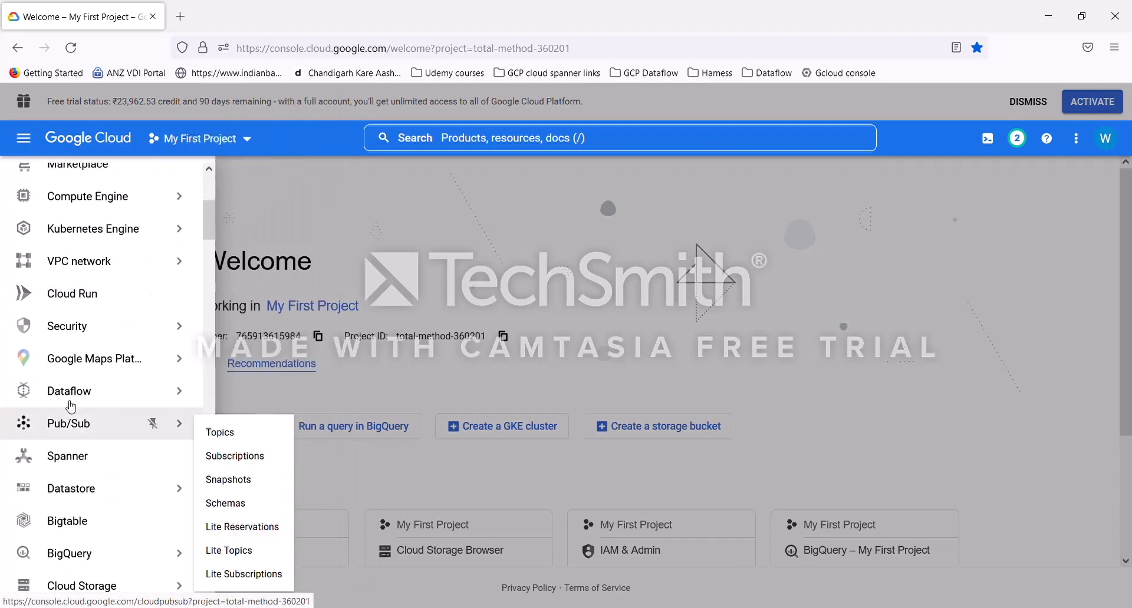
middle_click(129, 408)
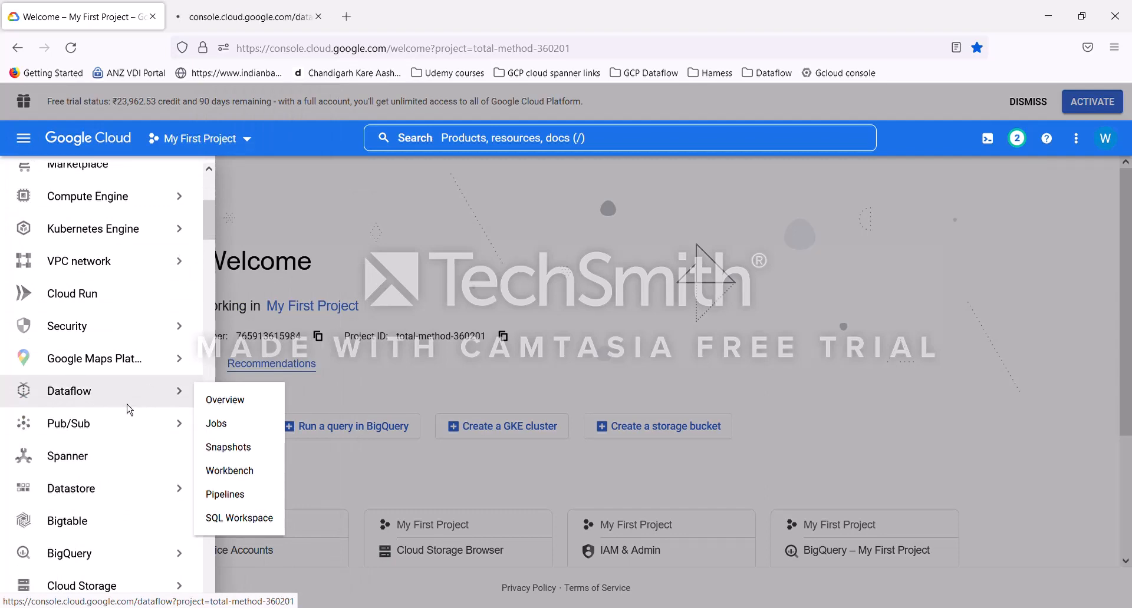
middle_click(119, 229)
scroll(118, 365, down, 3)
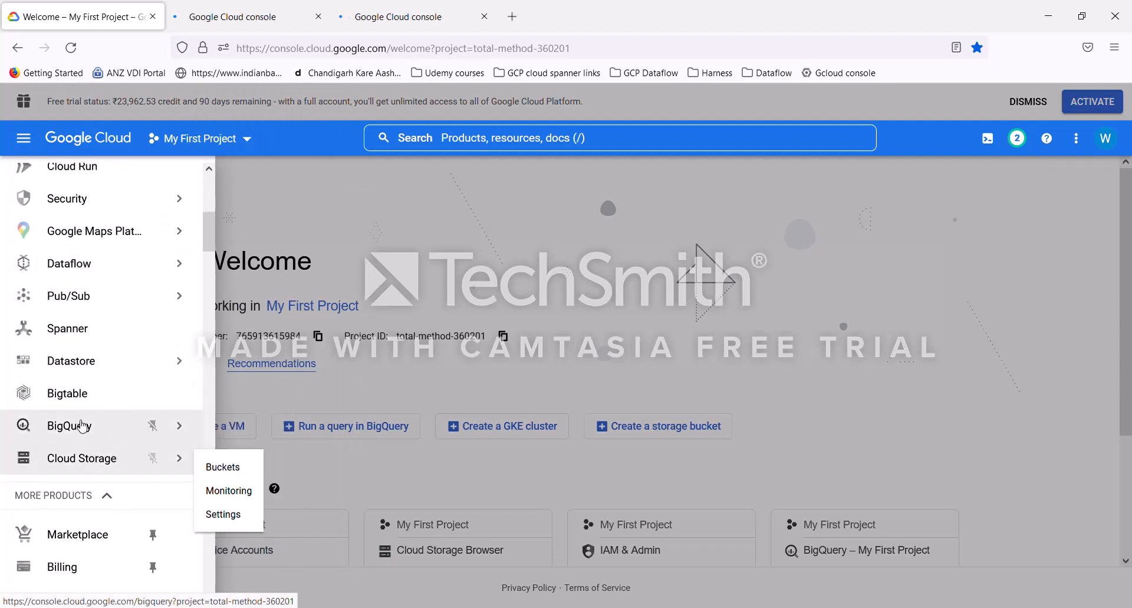
middle_click(83, 426)
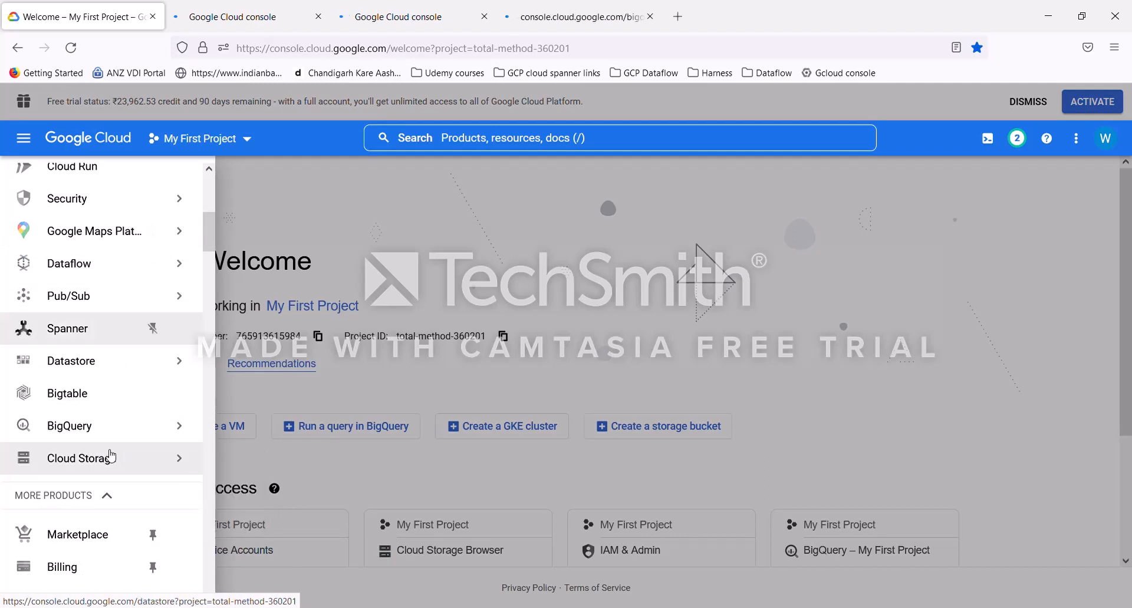
middle_click(149, 265)
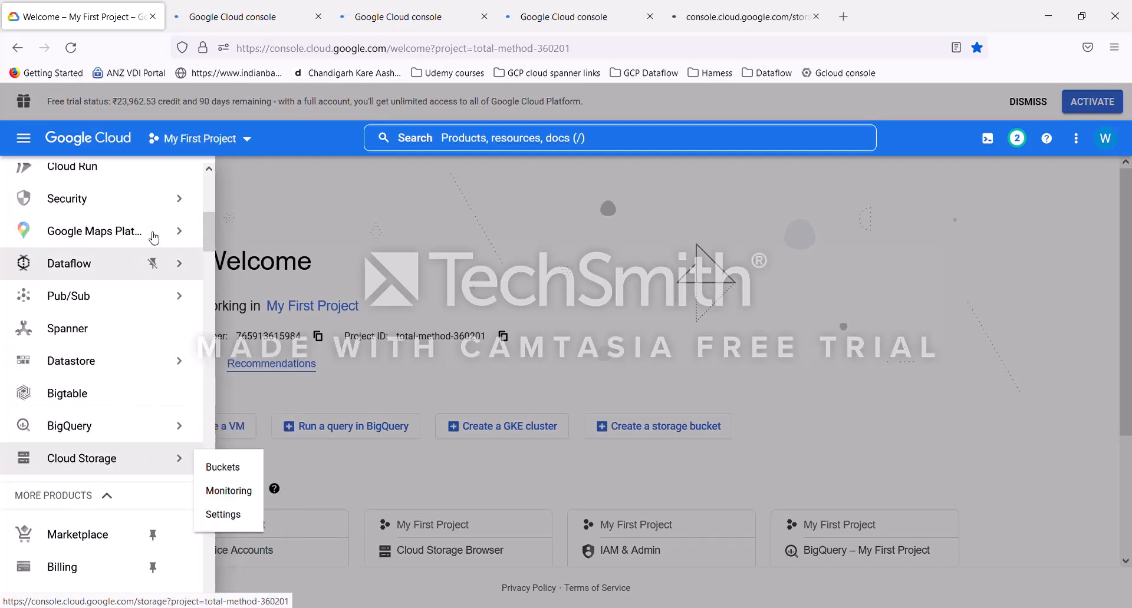
Step: In the Dataflow jobs tab, close the tutorial panel and start a job from template named demojob300
click(233, 27)
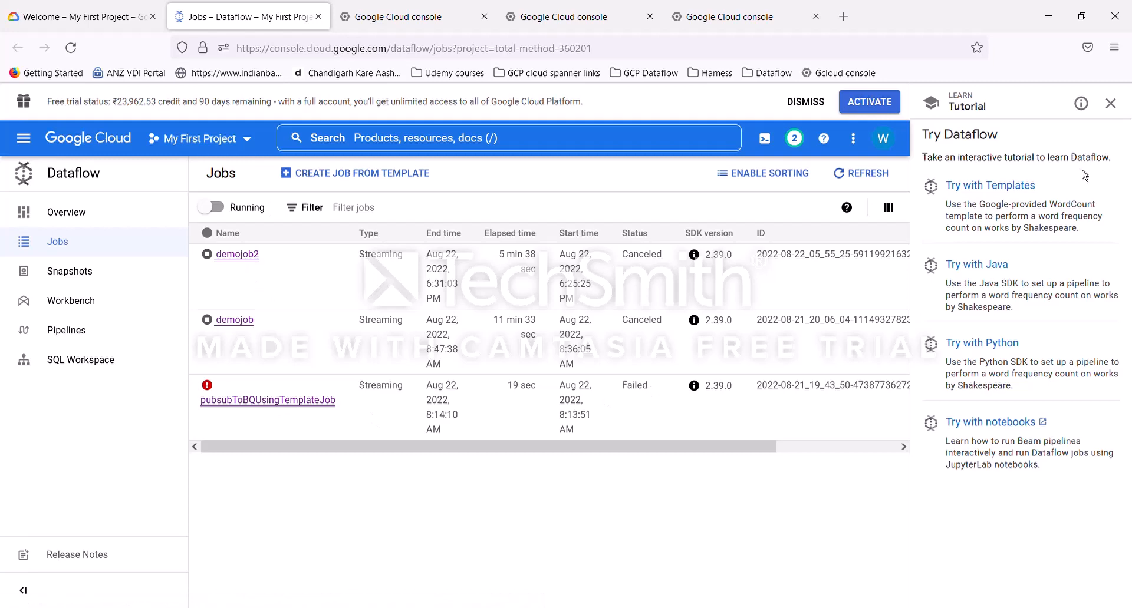
click(1110, 103)
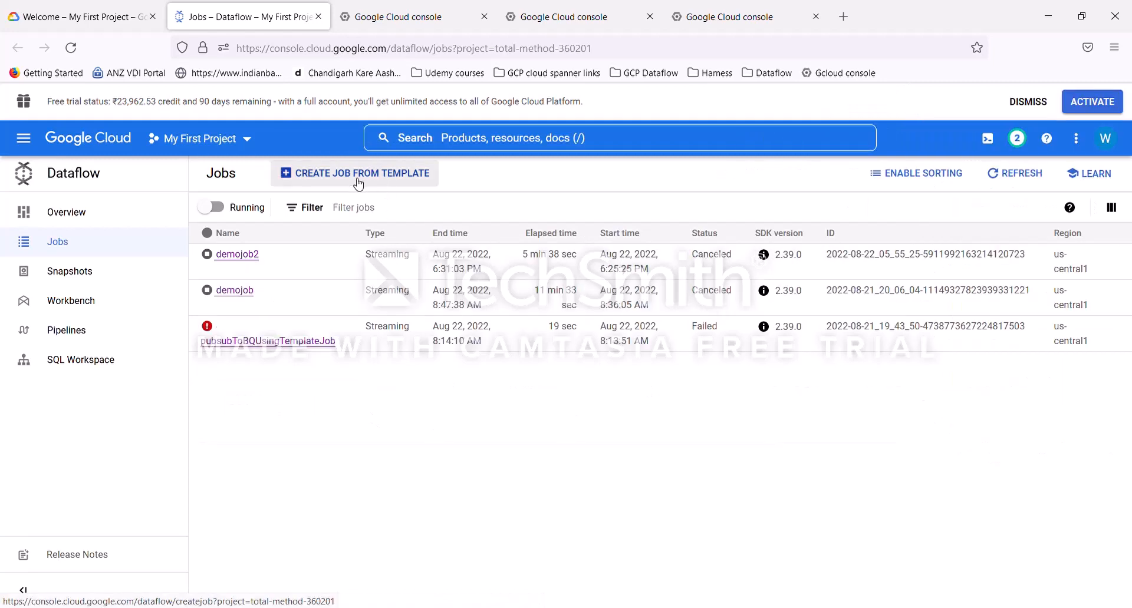
click(391, 182)
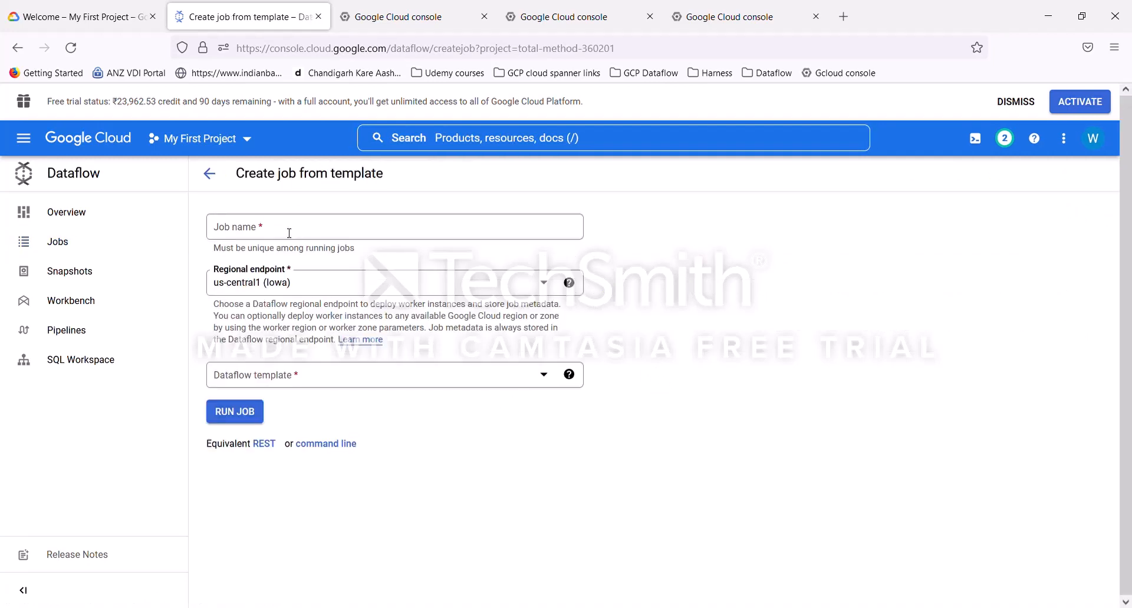
click(289, 233)
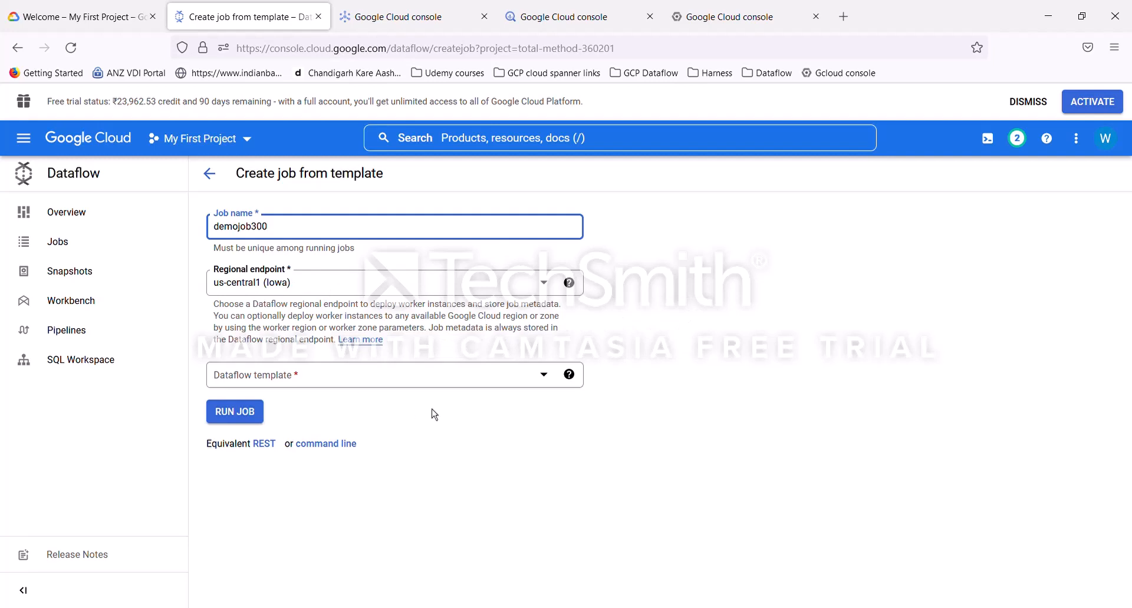
Step: Choose Pub/Sub Topic to BigQuery as the Dataflow template
click(550, 382)
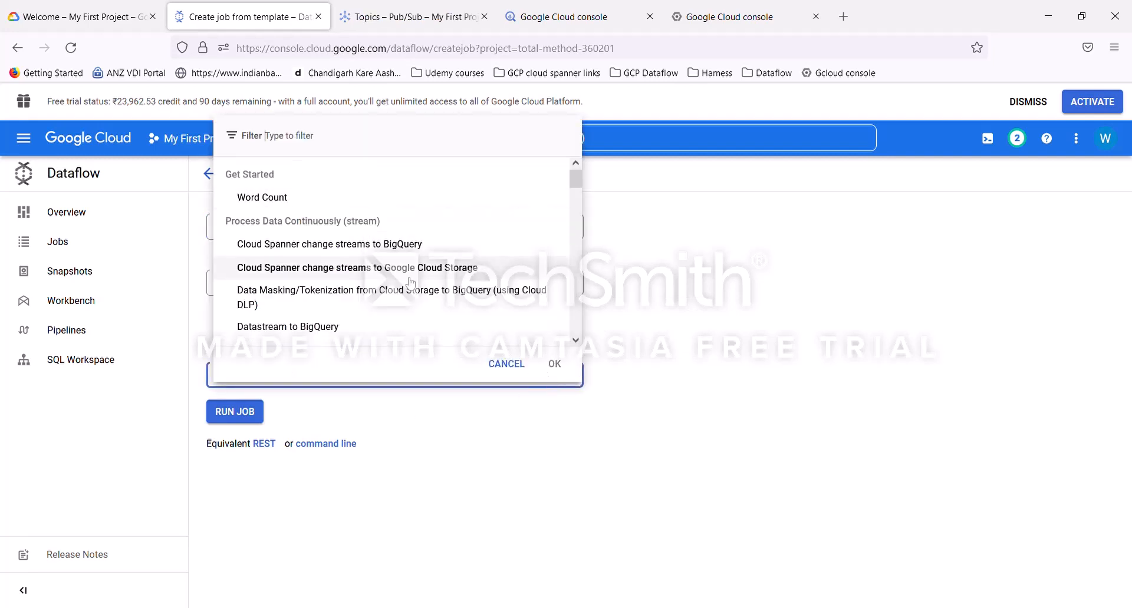
scroll(411, 283, down, 10)
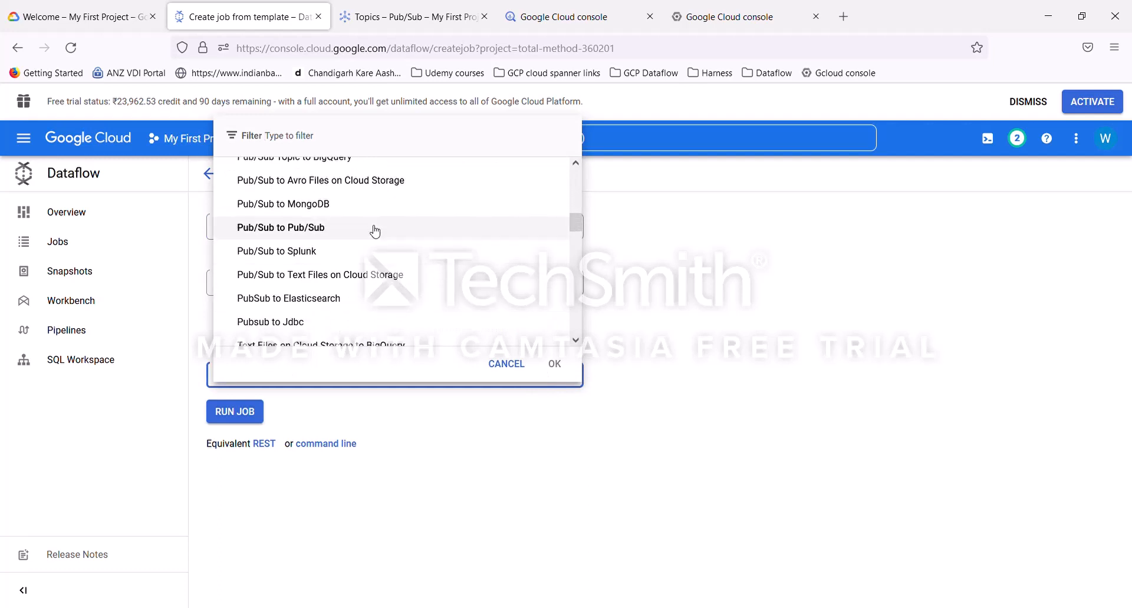
scroll(375, 231, up, 3)
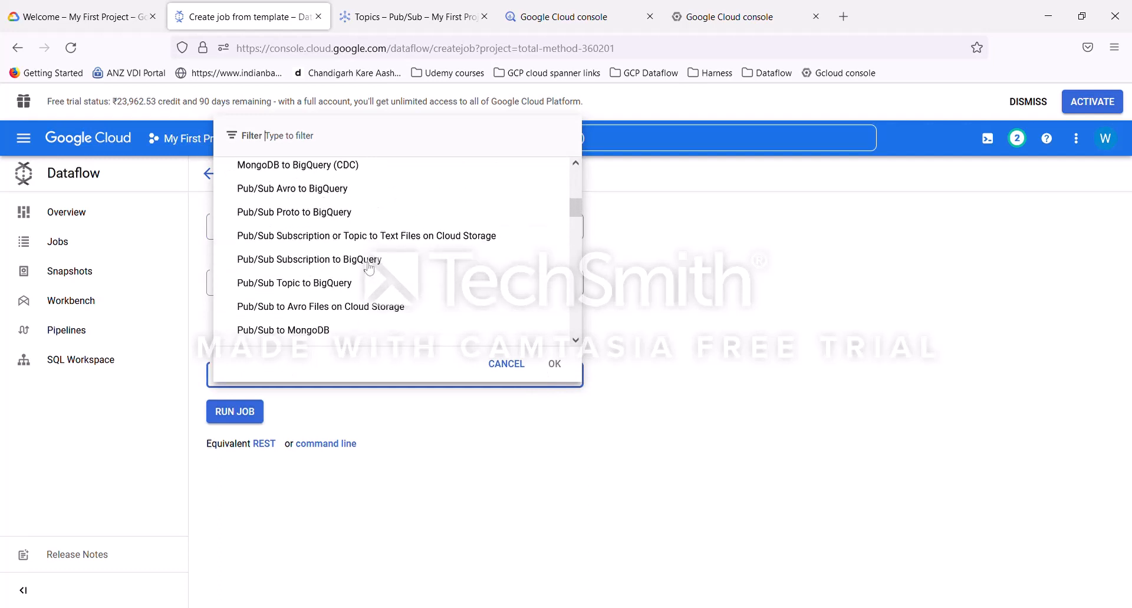
click(301, 285)
Step: Review the template's required parameters and check which Pub/Sub topics are available for the input topic
scroll(484, 448, down, 2)
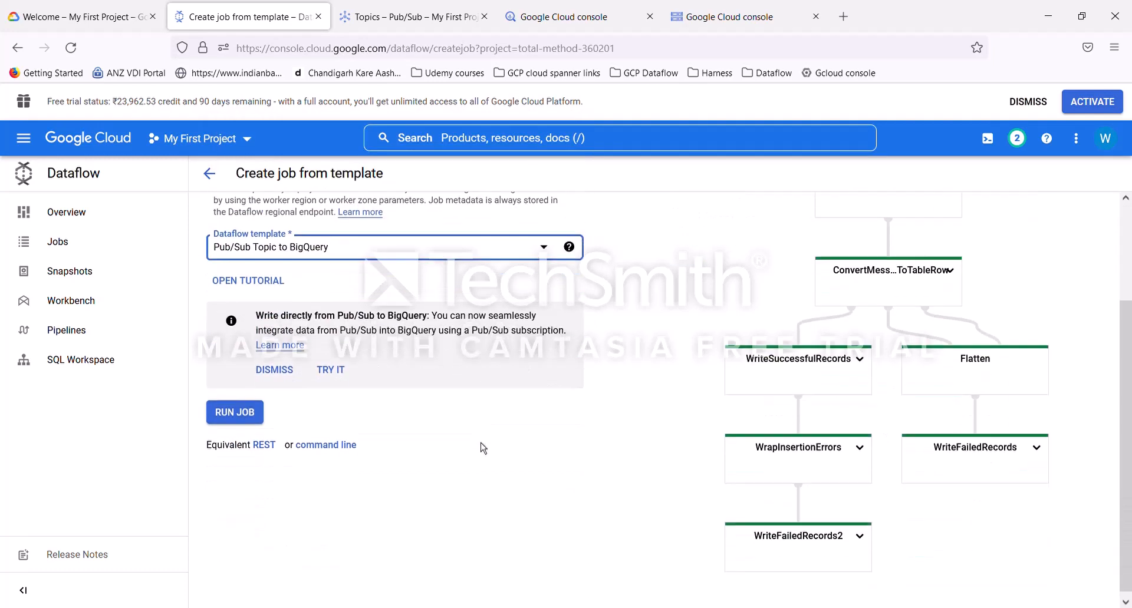
scroll(482, 448, up, 3)
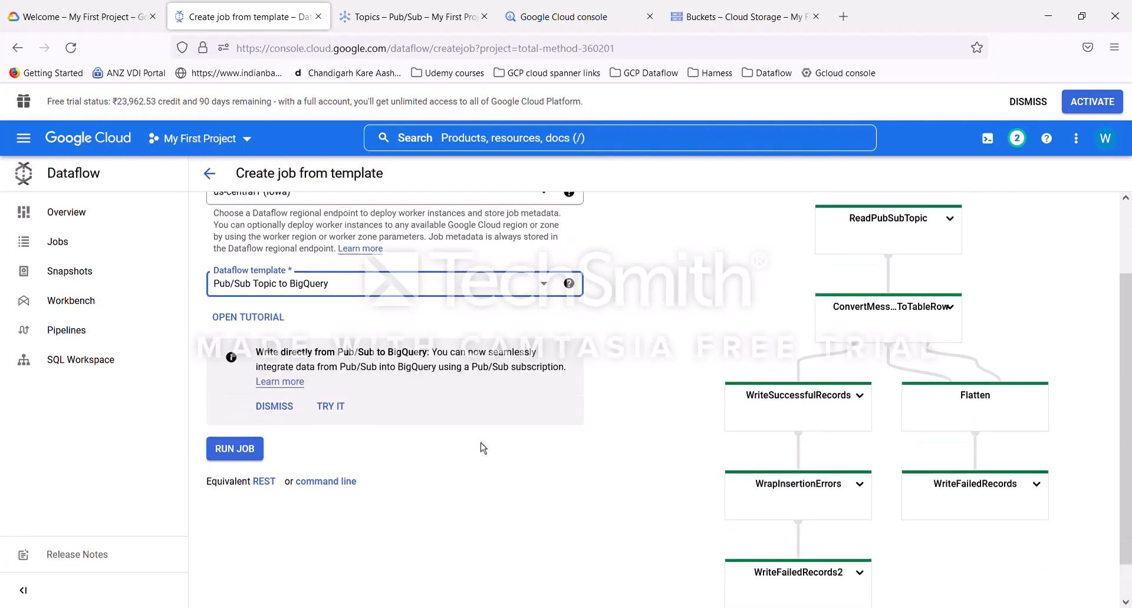
scroll(448, 444, down, 5)
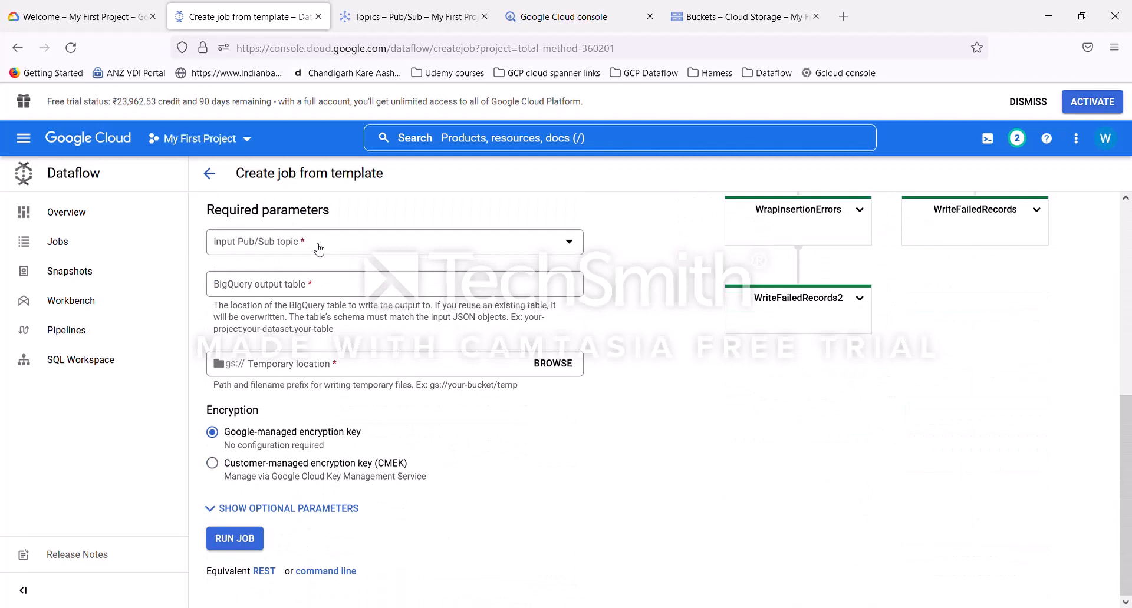
click(335, 292)
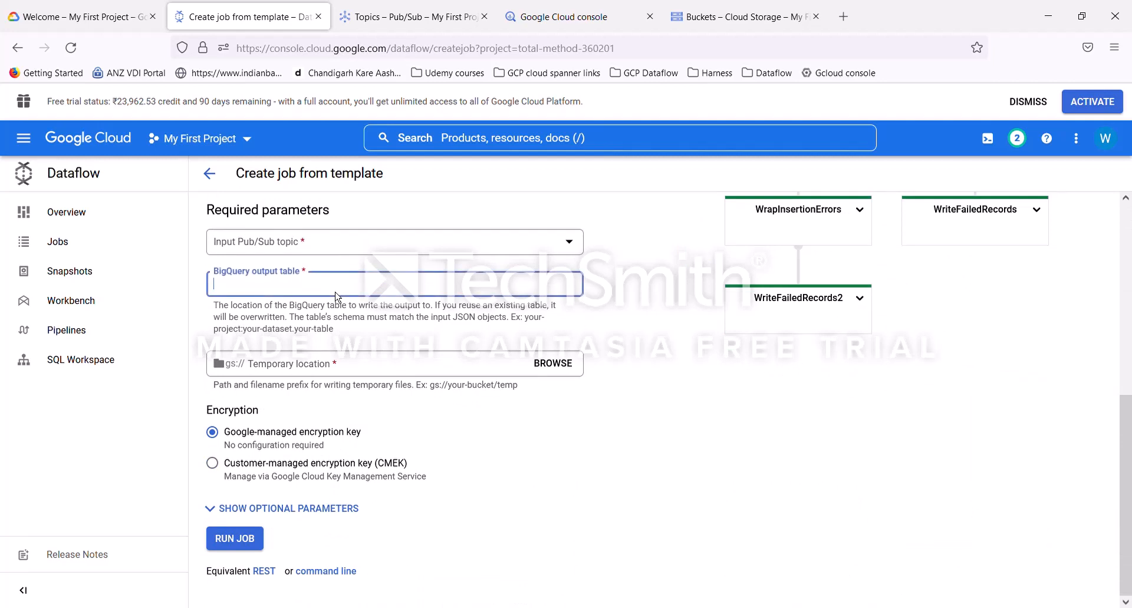
click(376, 368)
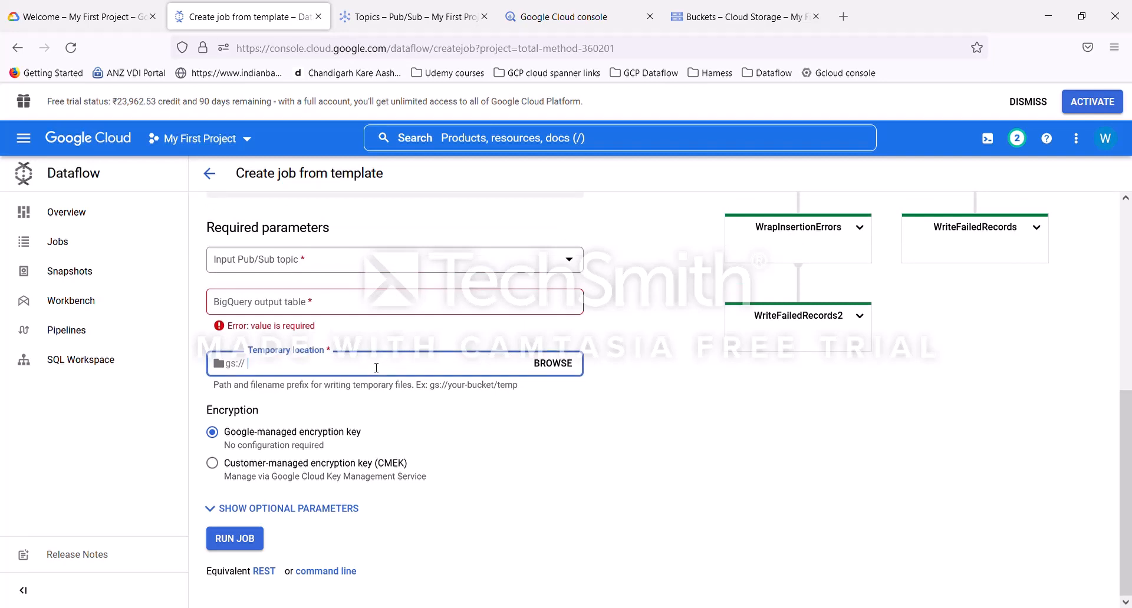
scroll(376, 368, up, 3)
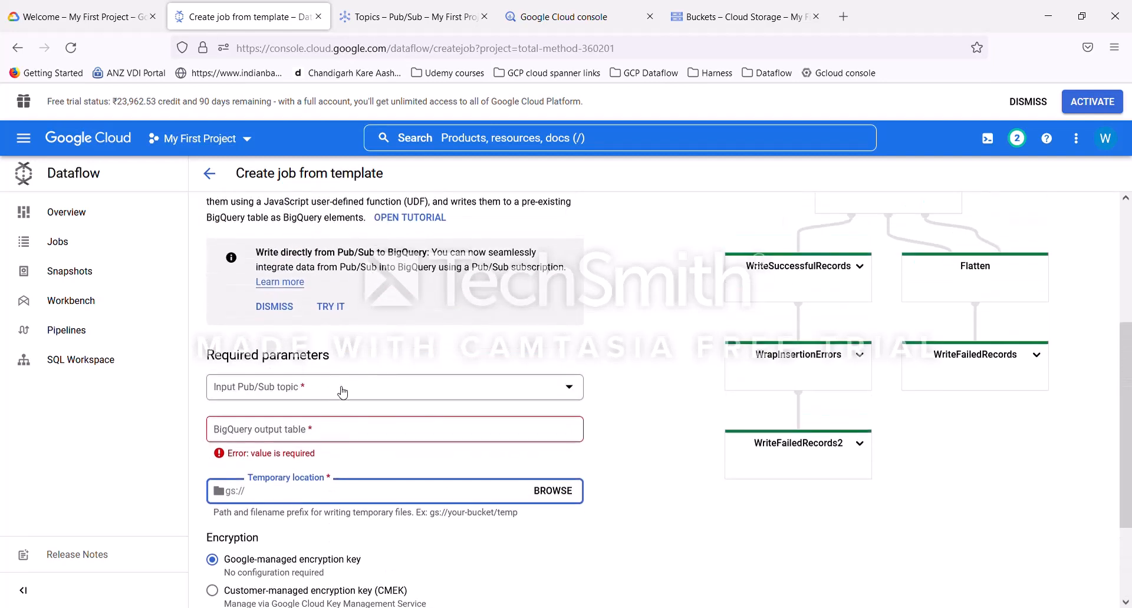
click(335, 393)
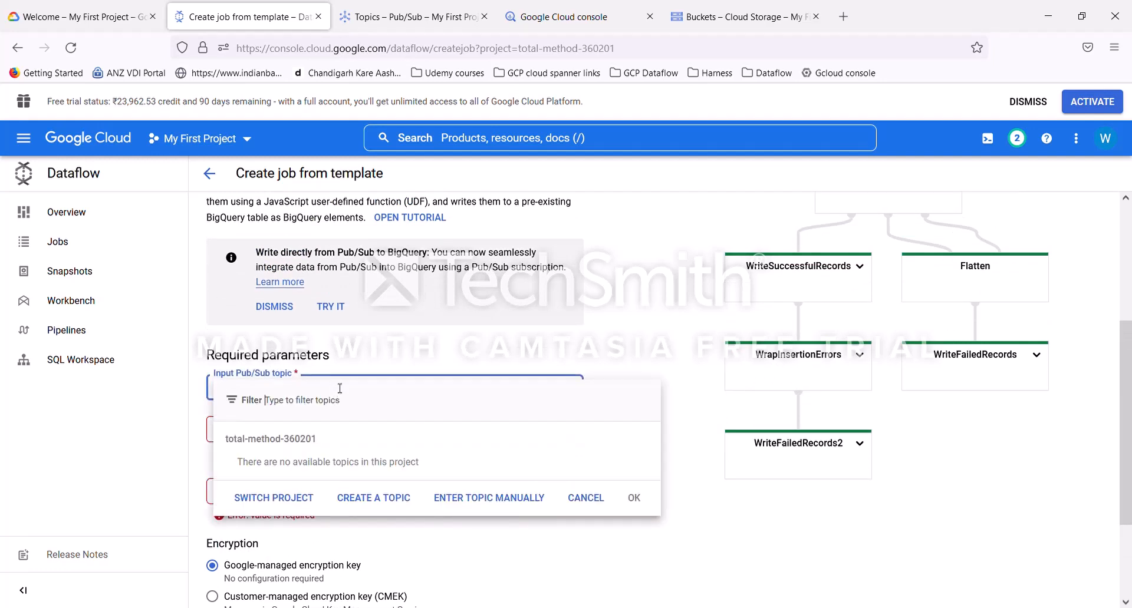
click(626, 349)
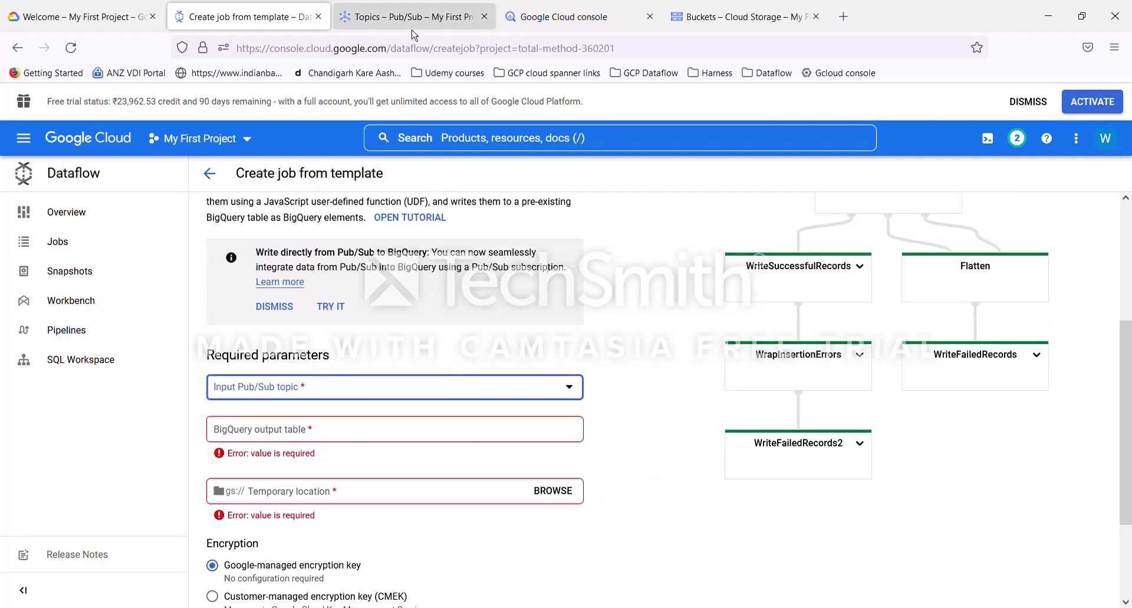
Step: In the Pub/Sub tab, create a topic with ID topic300 and a default subscription
click(411, 18)
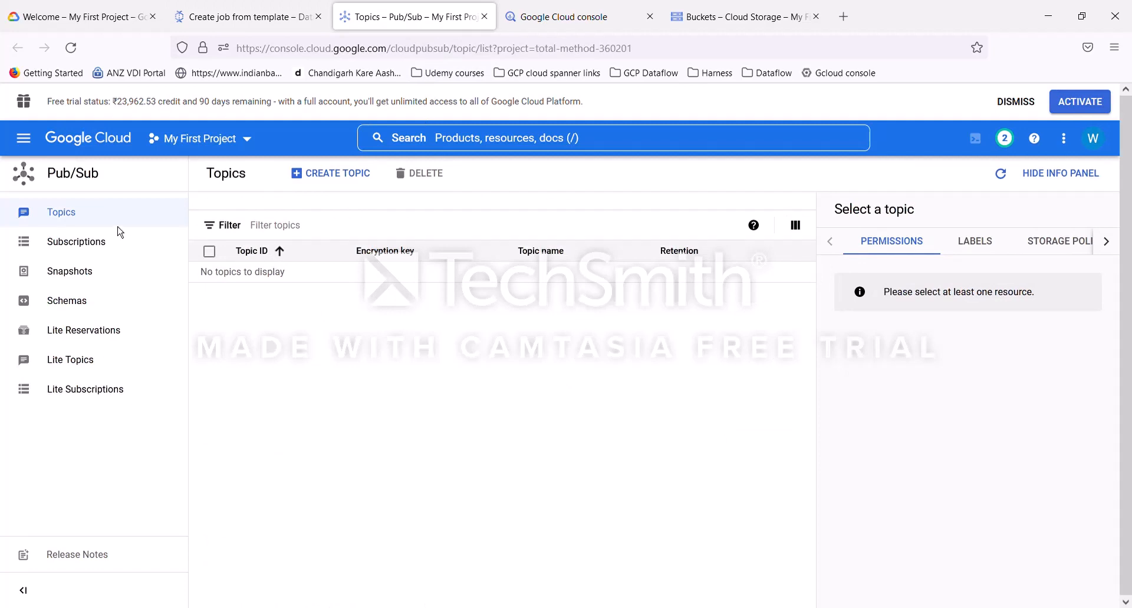
click(342, 177)
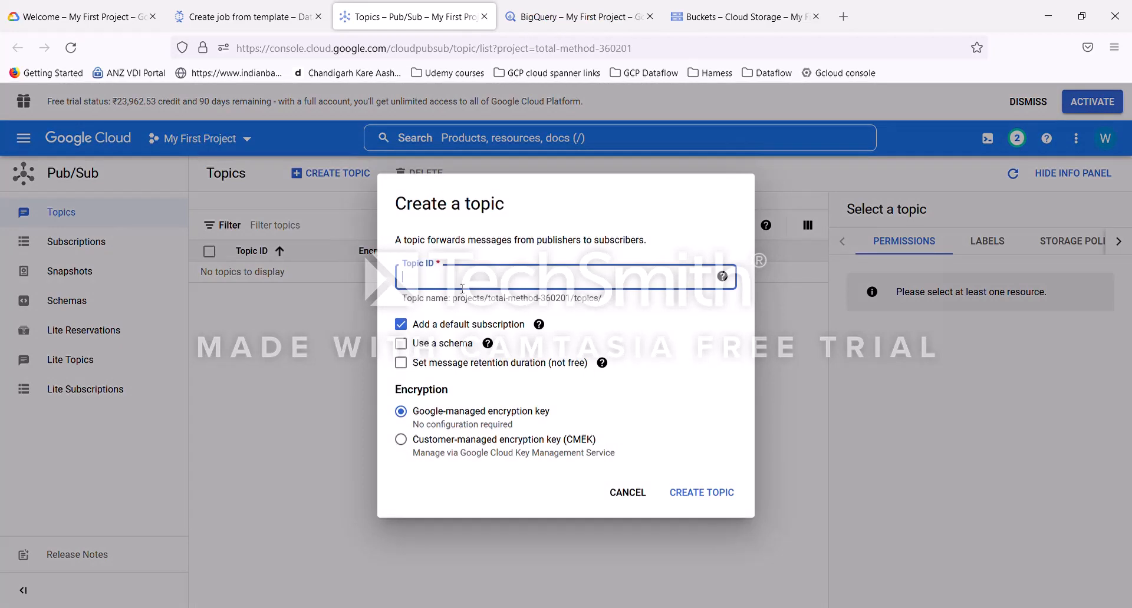
text(topic300)
click(715, 495)
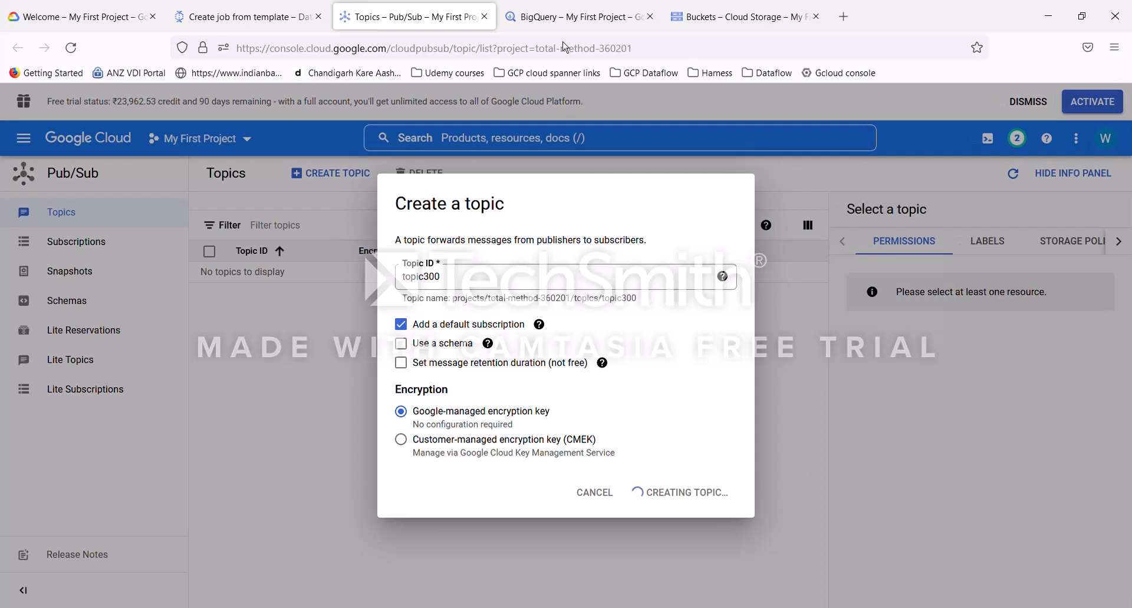
Step: In BigQuery, create a dataset named dataset300 in the project, located in asia-south1 (Mumbai)
click(257, 22)
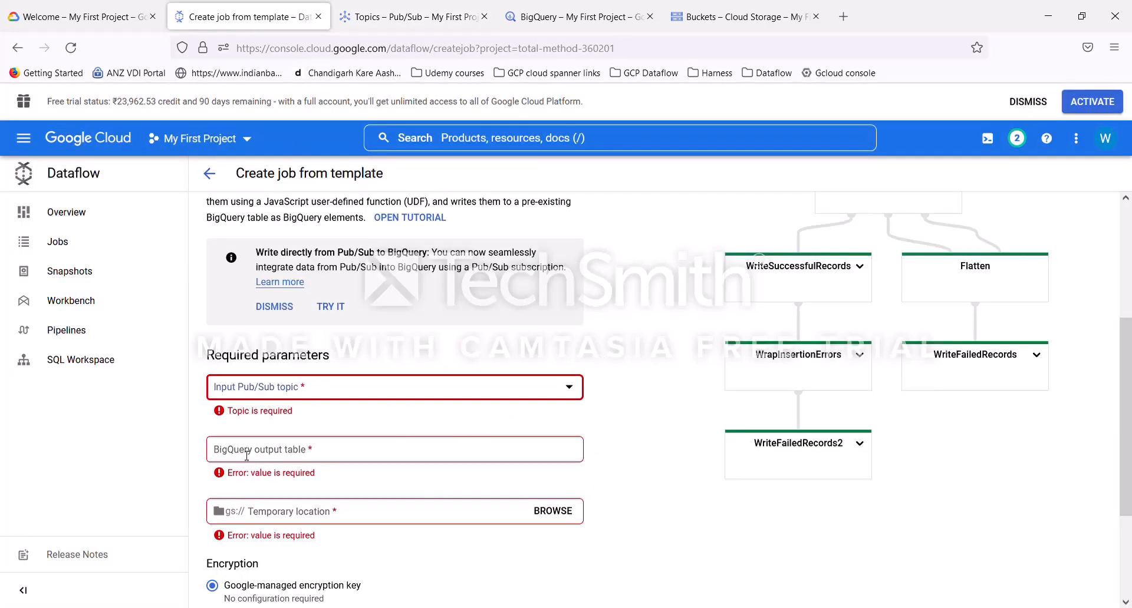
click(586, 32)
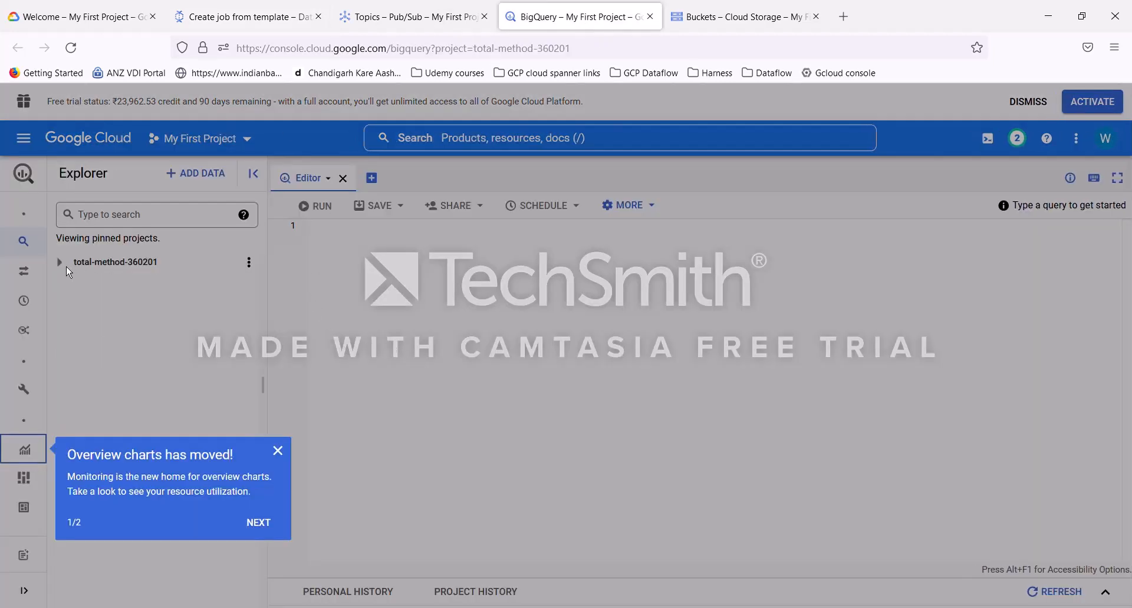
click(278, 451)
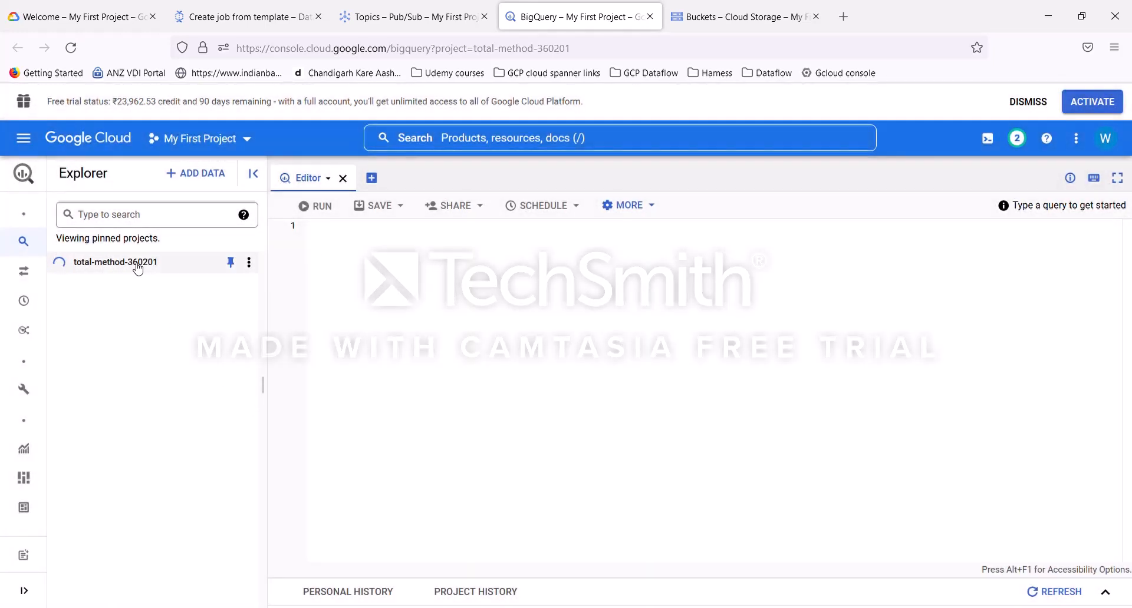
click(248, 263)
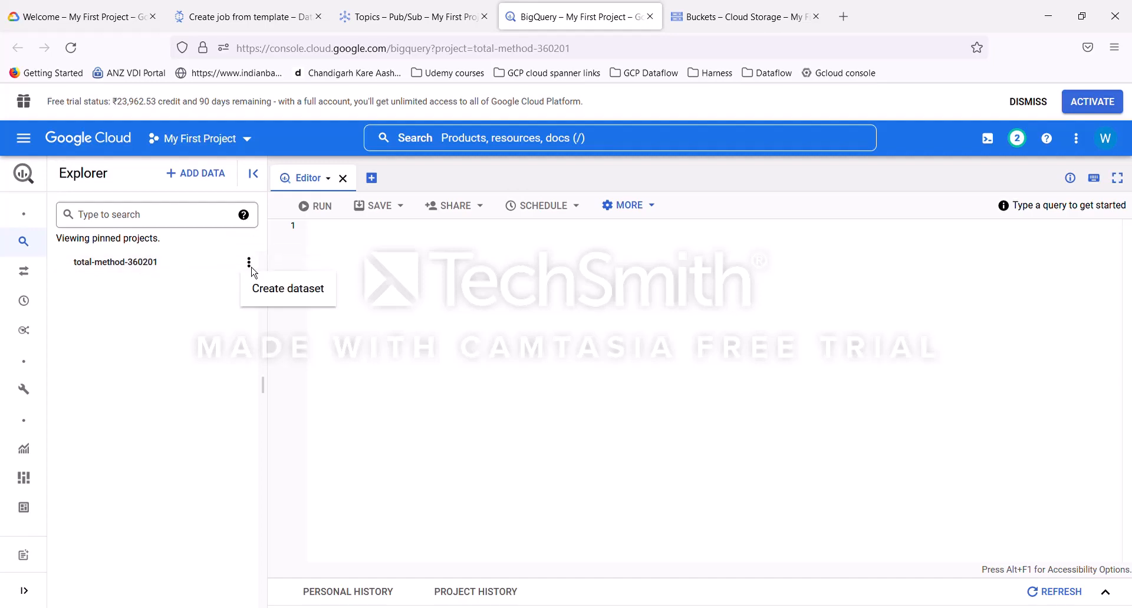
click(288, 289)
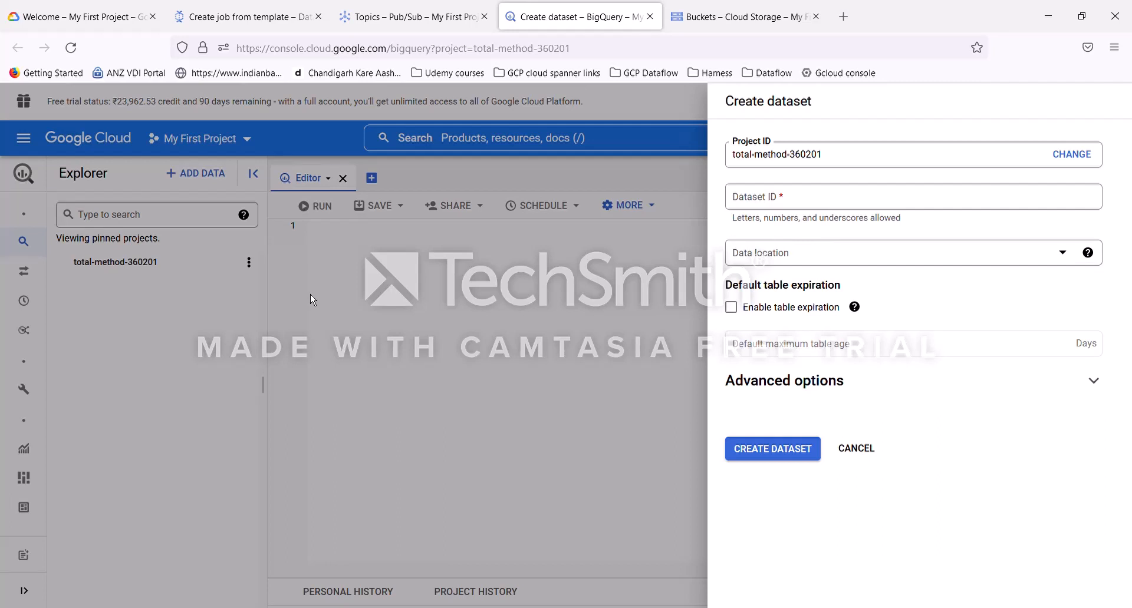
click(799, 200)
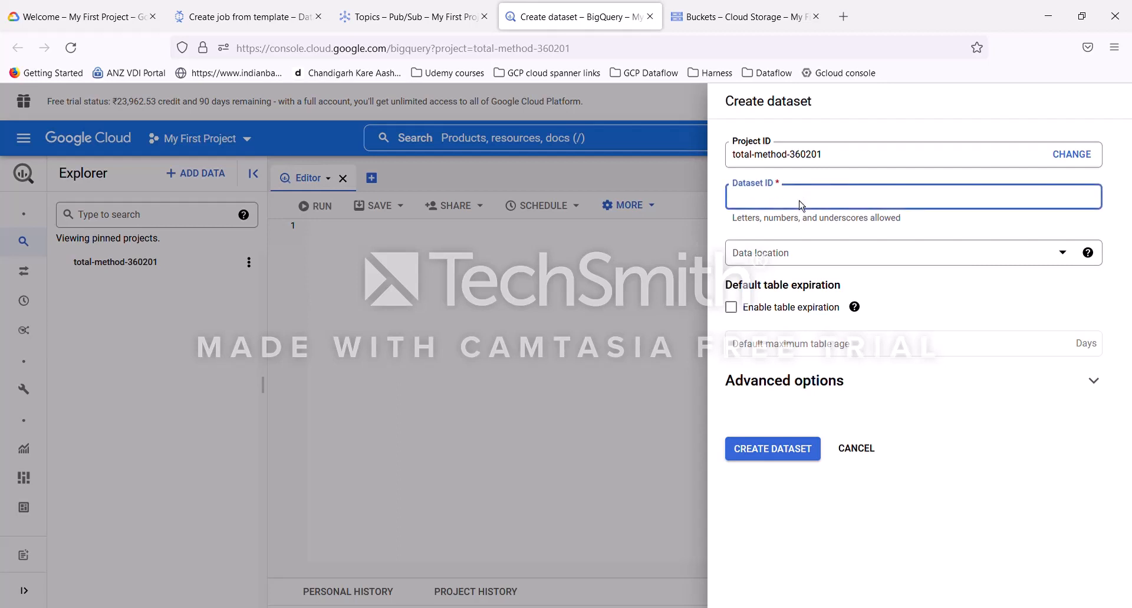
text(dataset300)
click(1069, 259)
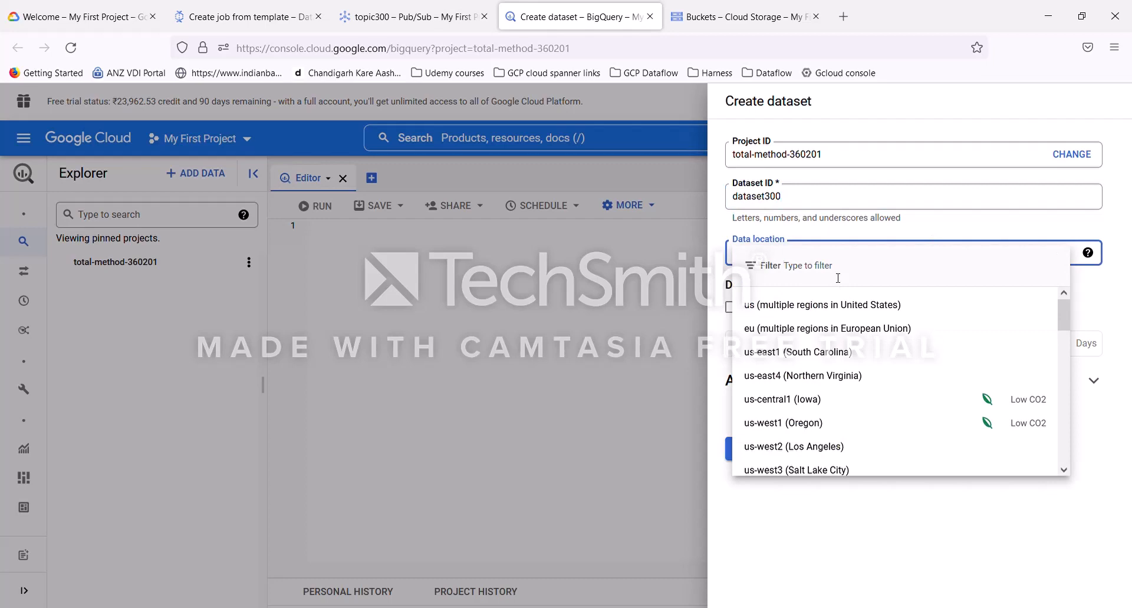
text(mumbai)
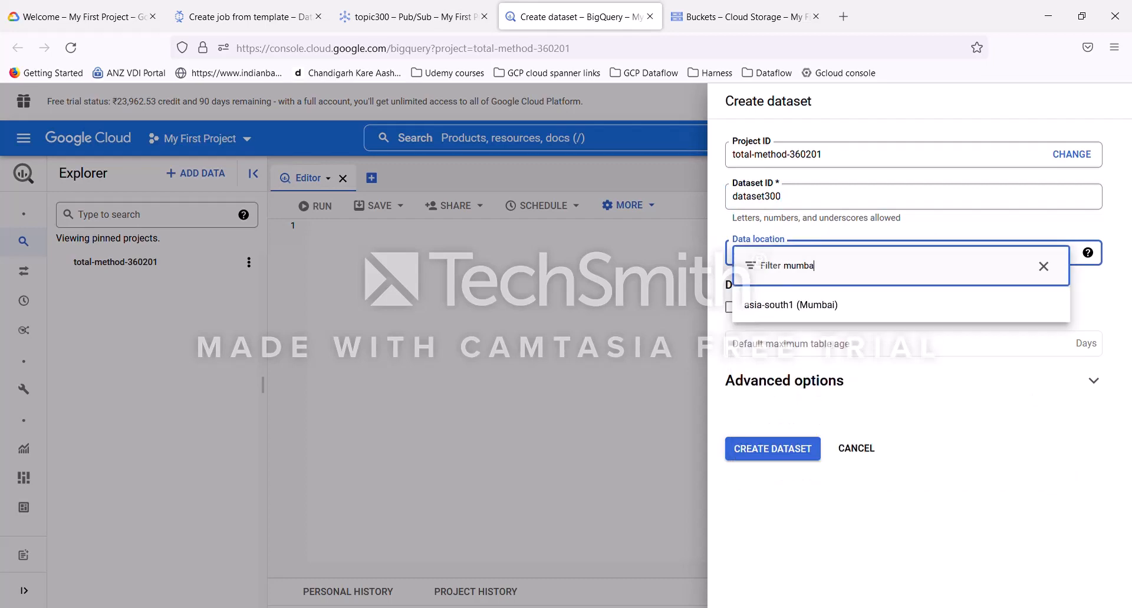
click(853, 307)
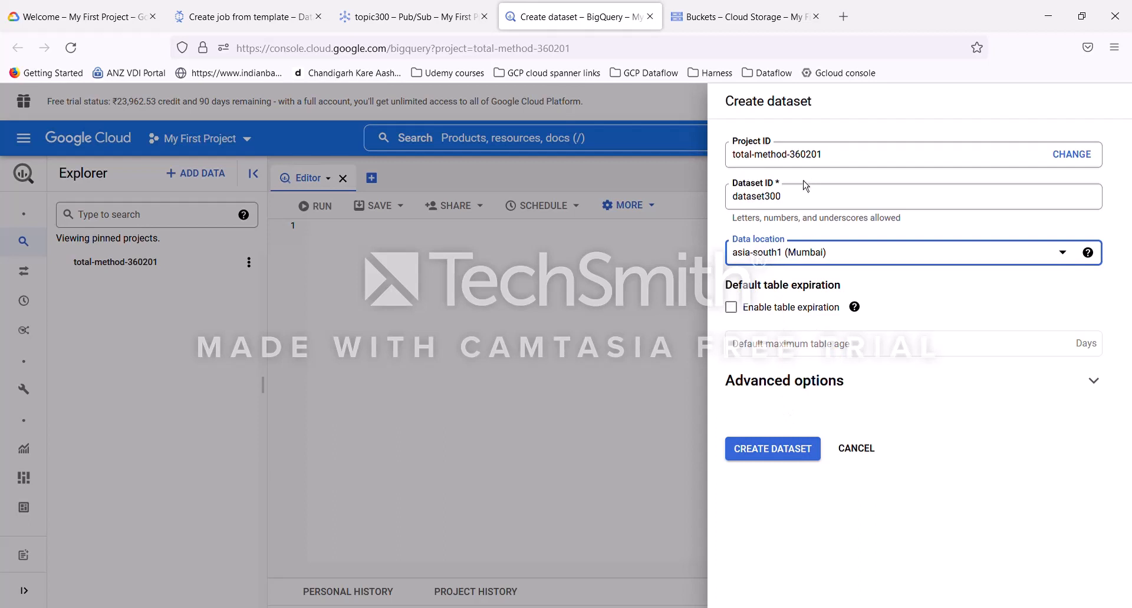
click(782, 451)
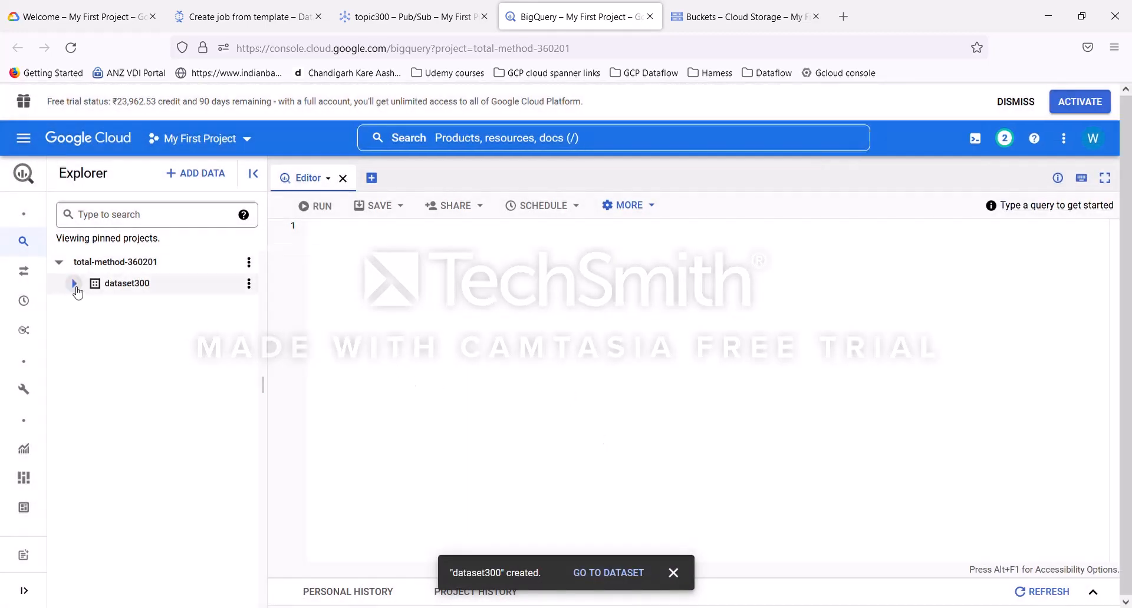
Step: Create an empty native table named BQTable300 in dataset300
click(249, 284)
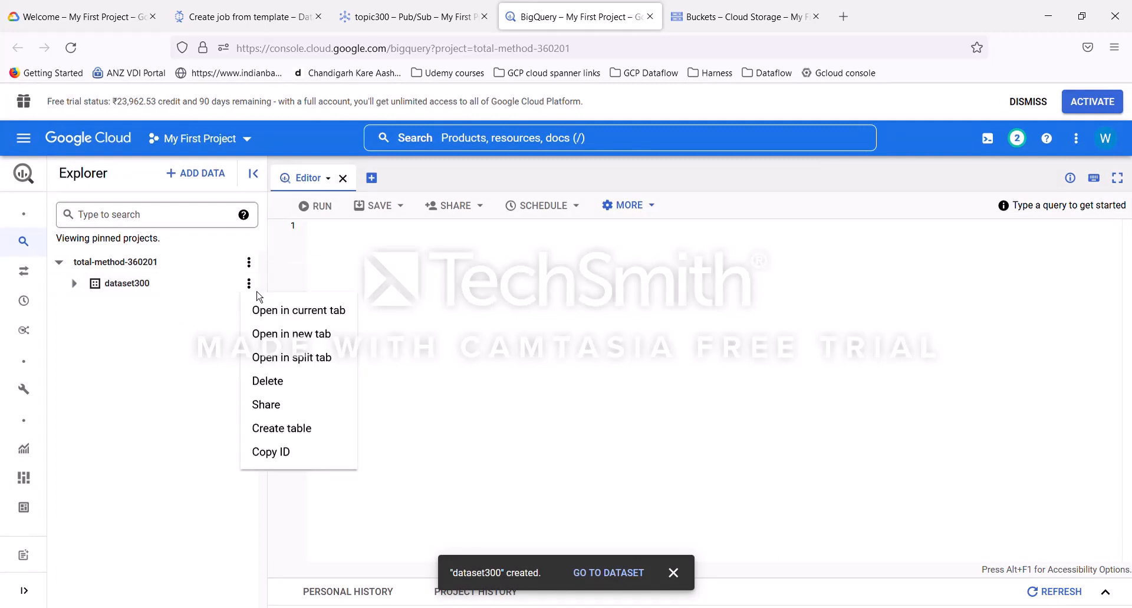
click(298, 429)
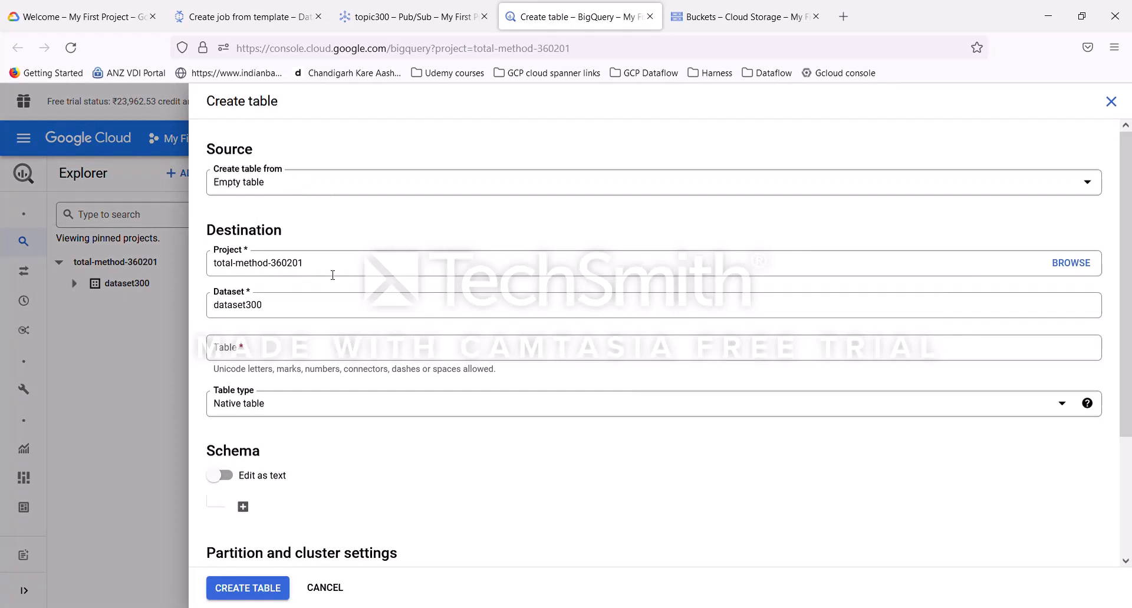
click(270, 357)
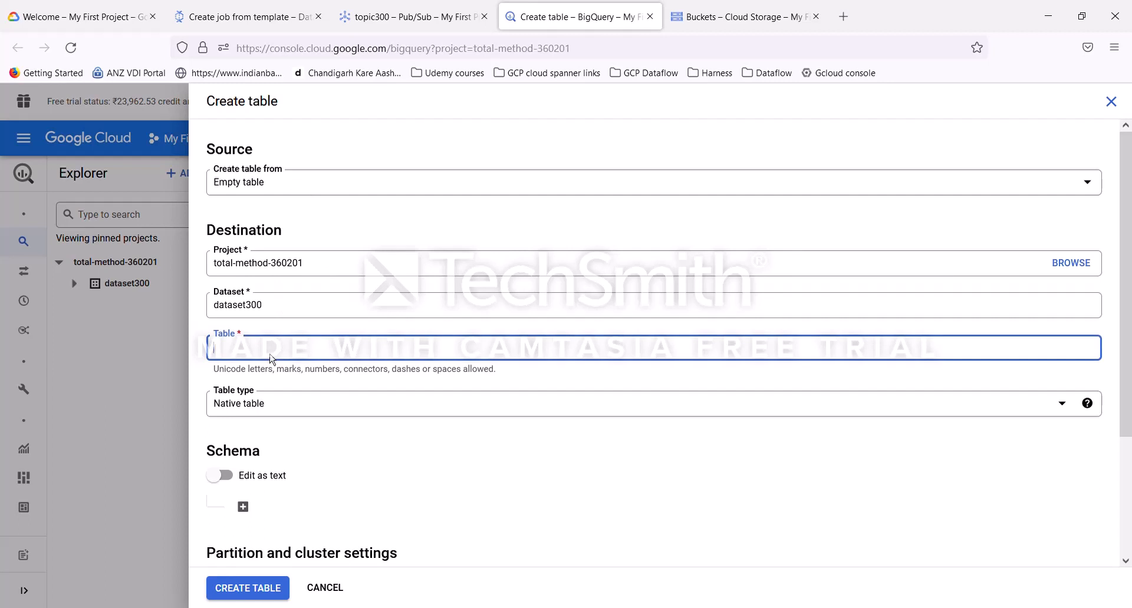
text(BQTable300)
scroll(480, 460, down, 3)
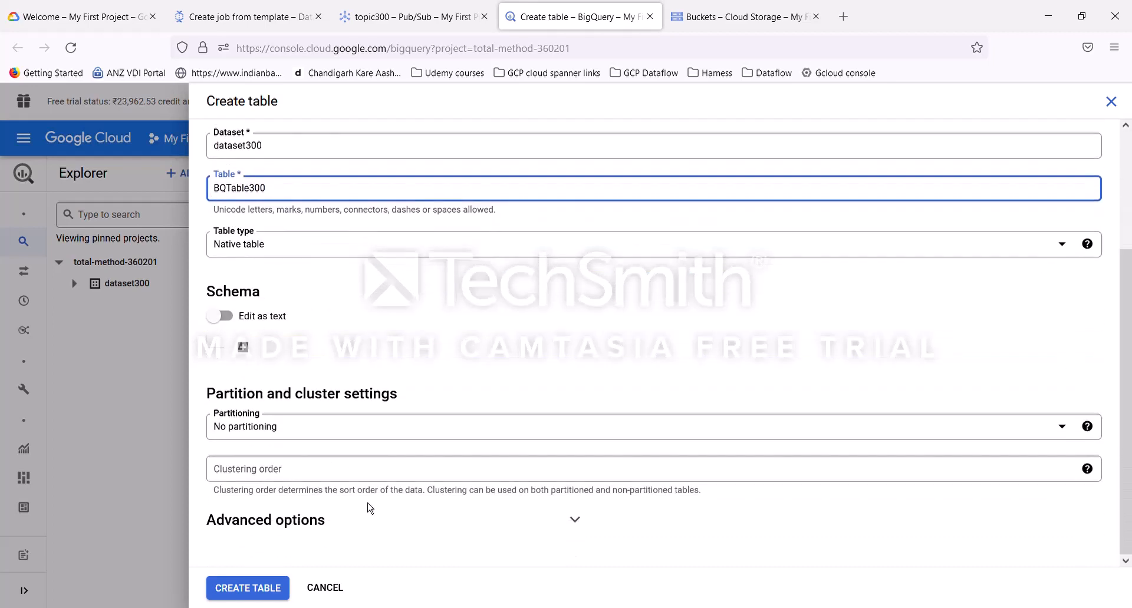
scroll(470, 529, up, 3)
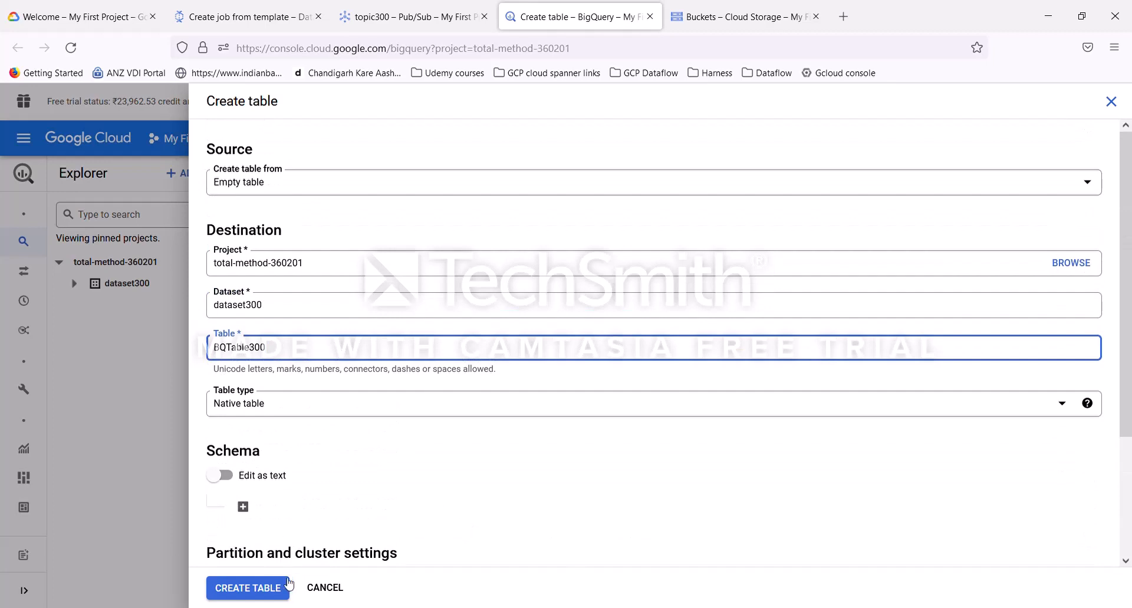
click(267, 592)
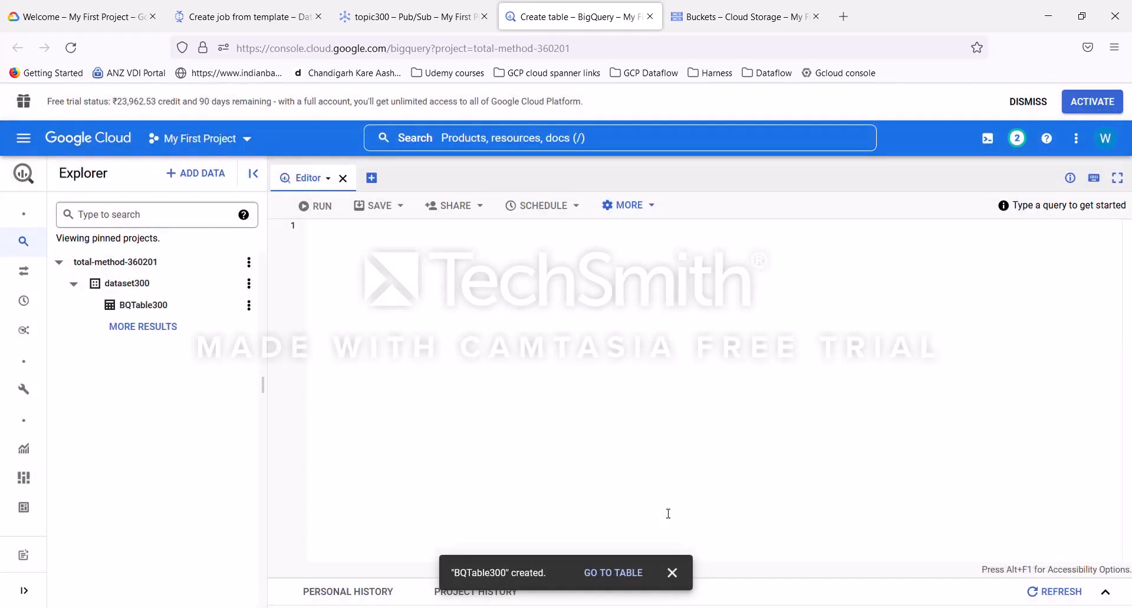
Step: Edit BQTable300's schema to add a field named message of type STRING, mode NULLABLE, and save it
click(150, 306)
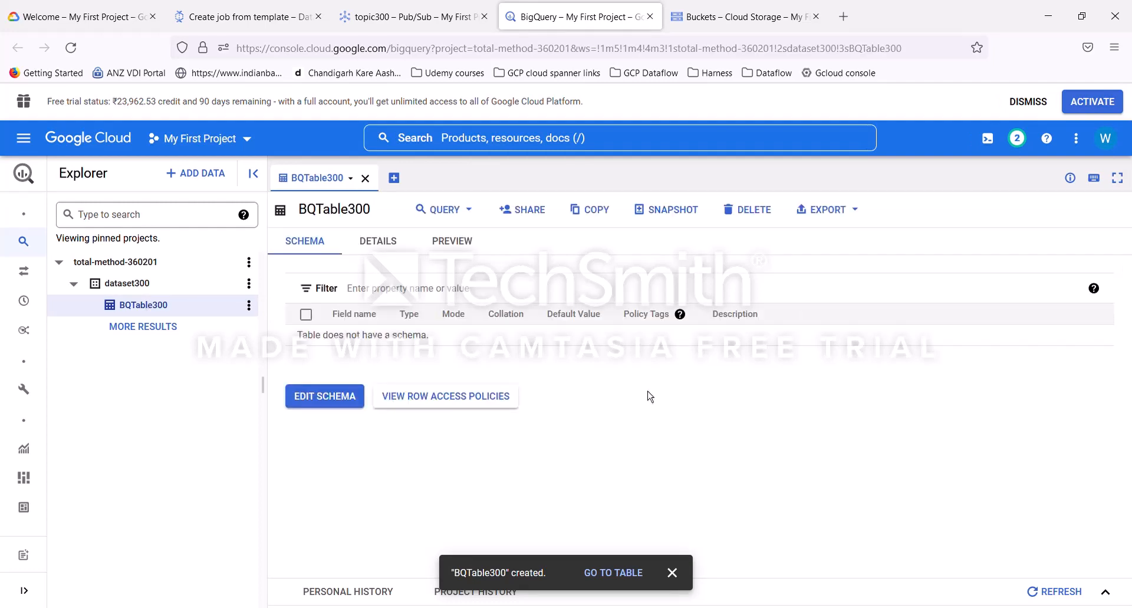
click(326, 397)
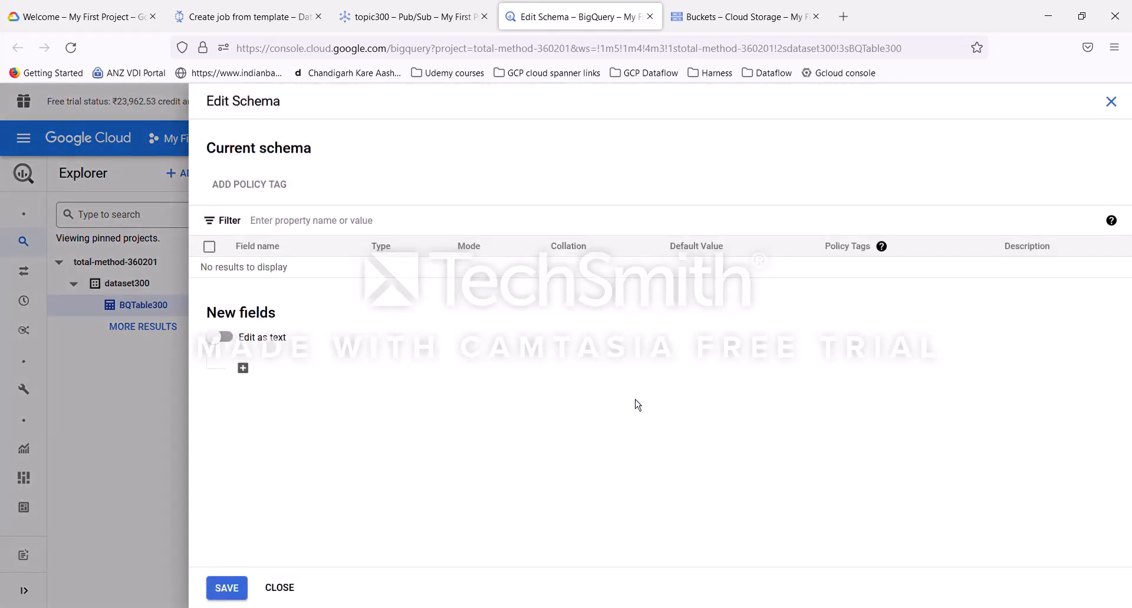
click(244, 370)
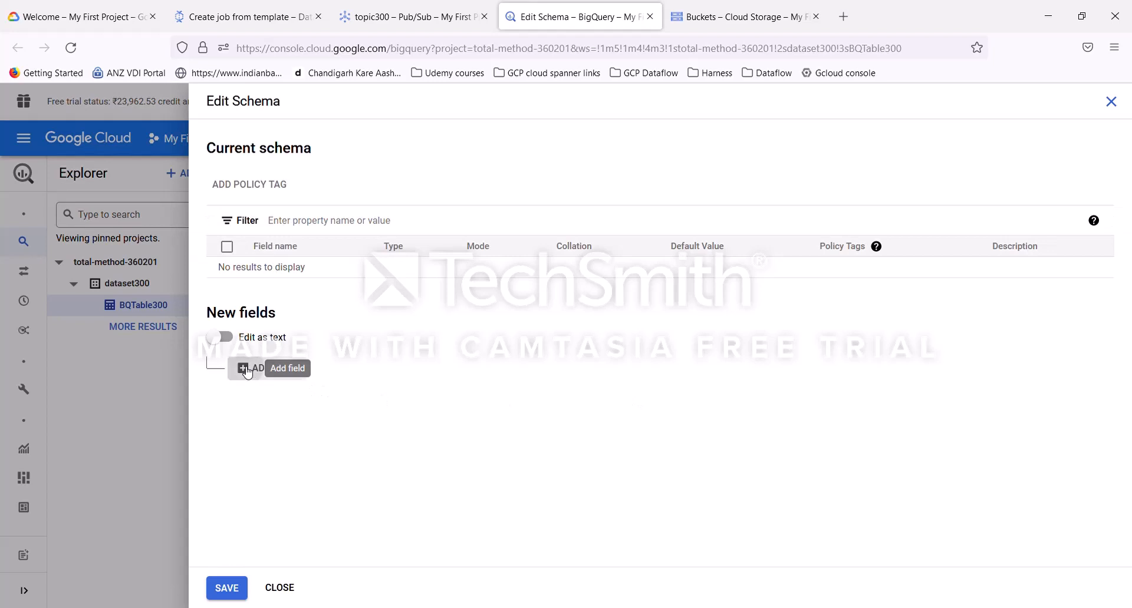
text(message)
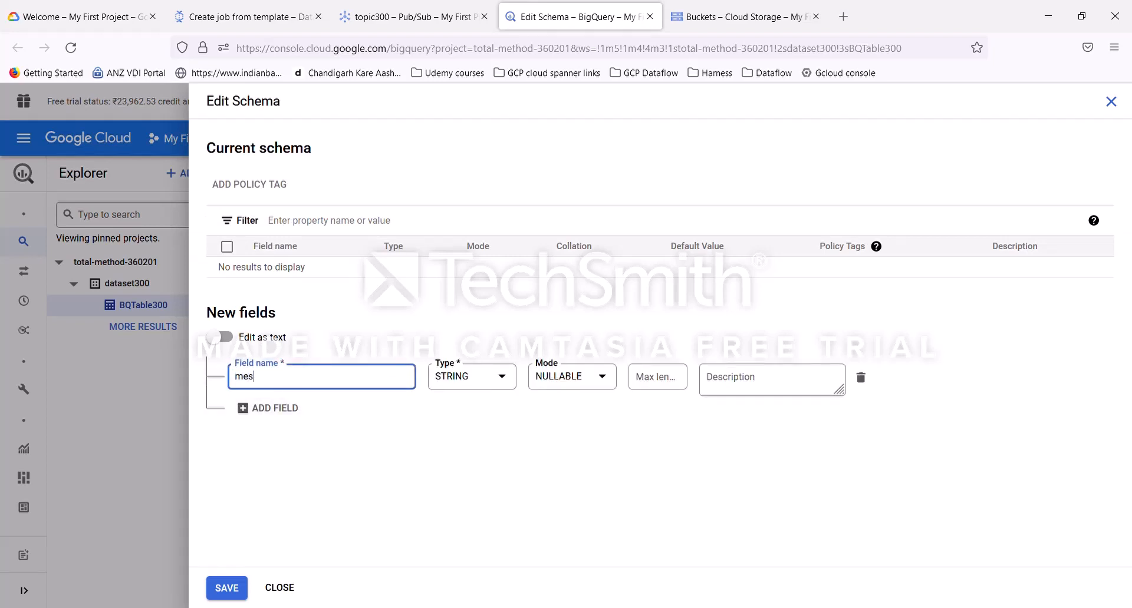
click(491, 378)
scroll(505, 489, down, 3)
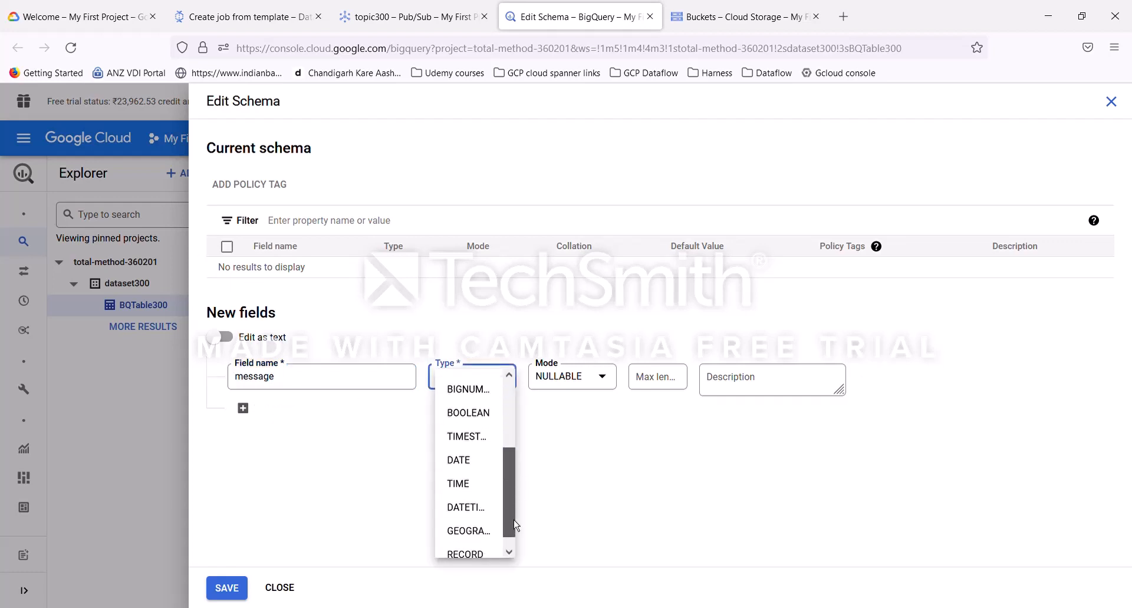
scroll(505, 489, up, 3)
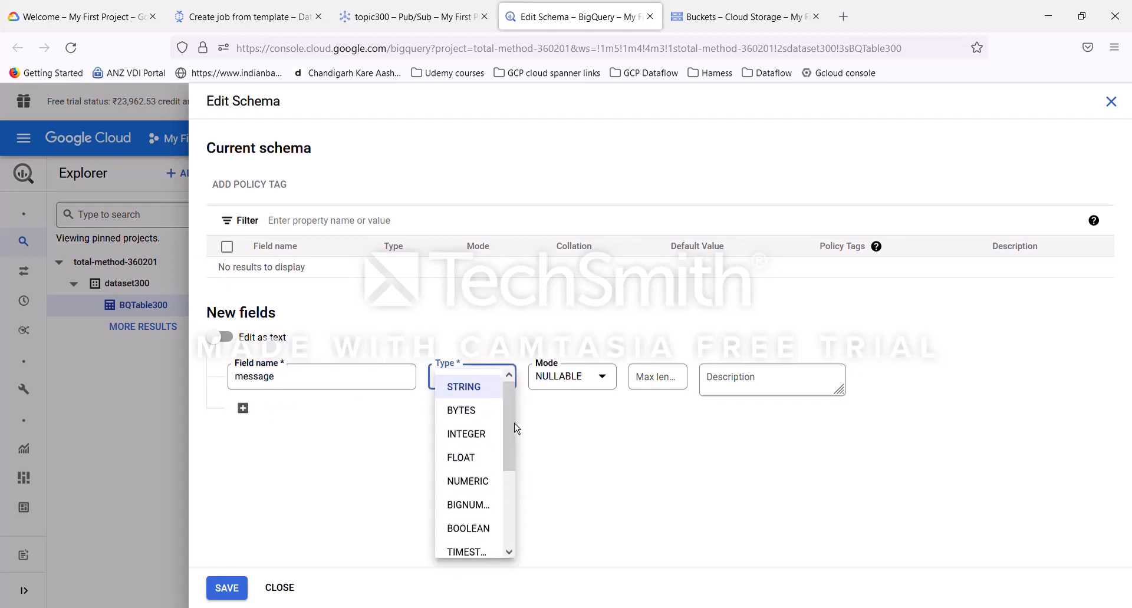
click(582, 448)
click(601, 380)
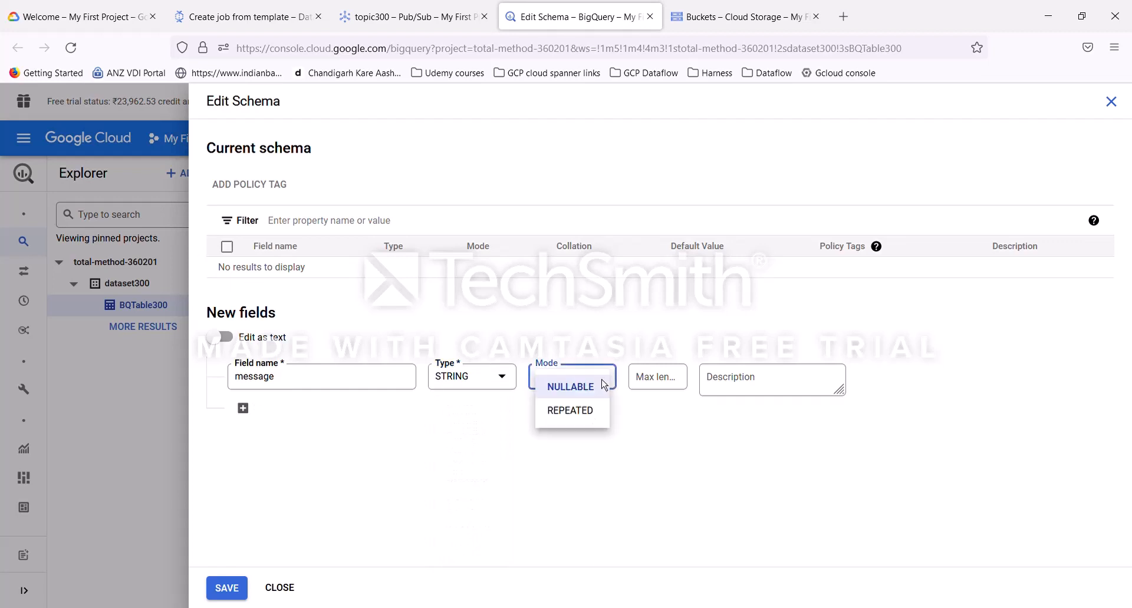
click(642, 462)
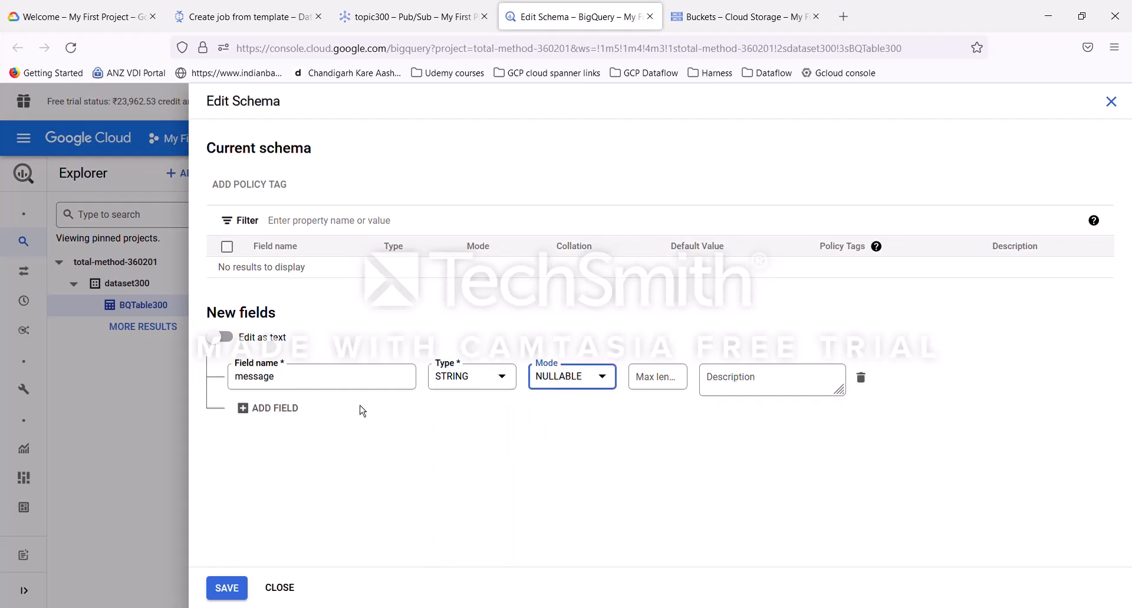
click(227, 588)
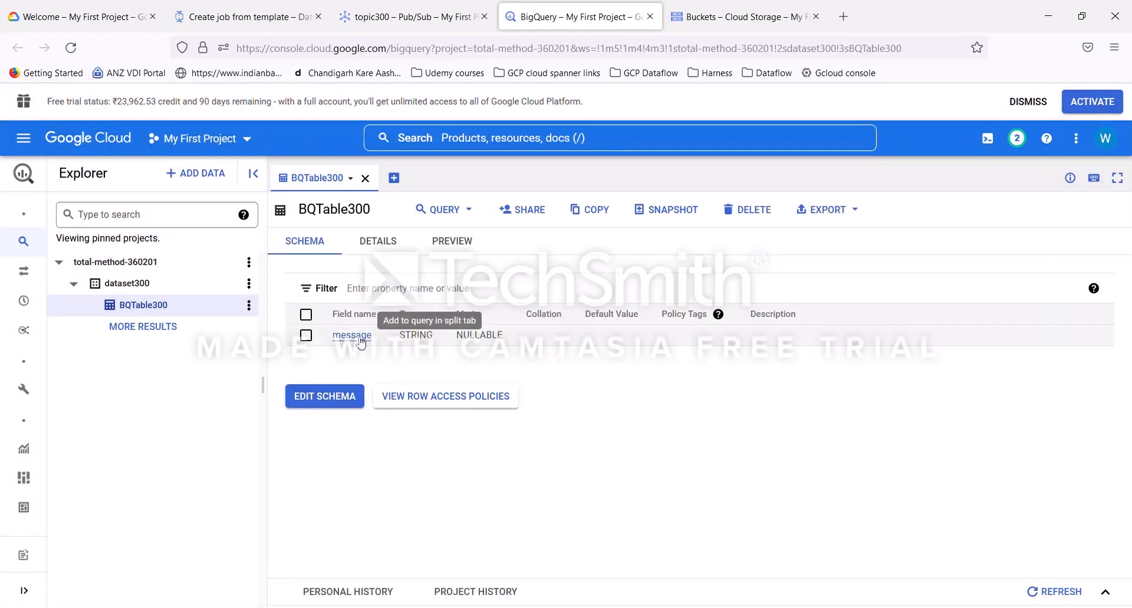
Step: Open a query on BQTable300 in a new tab, select the message column, and run it
click(462, 211)
click(457, 249)
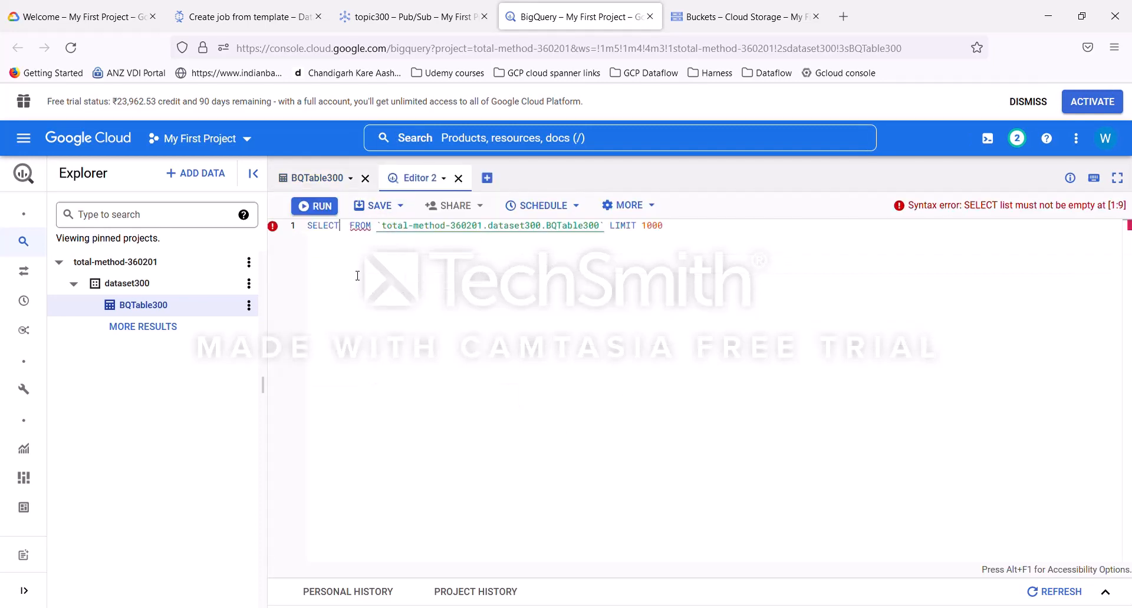
click(345, 229)
text(message)
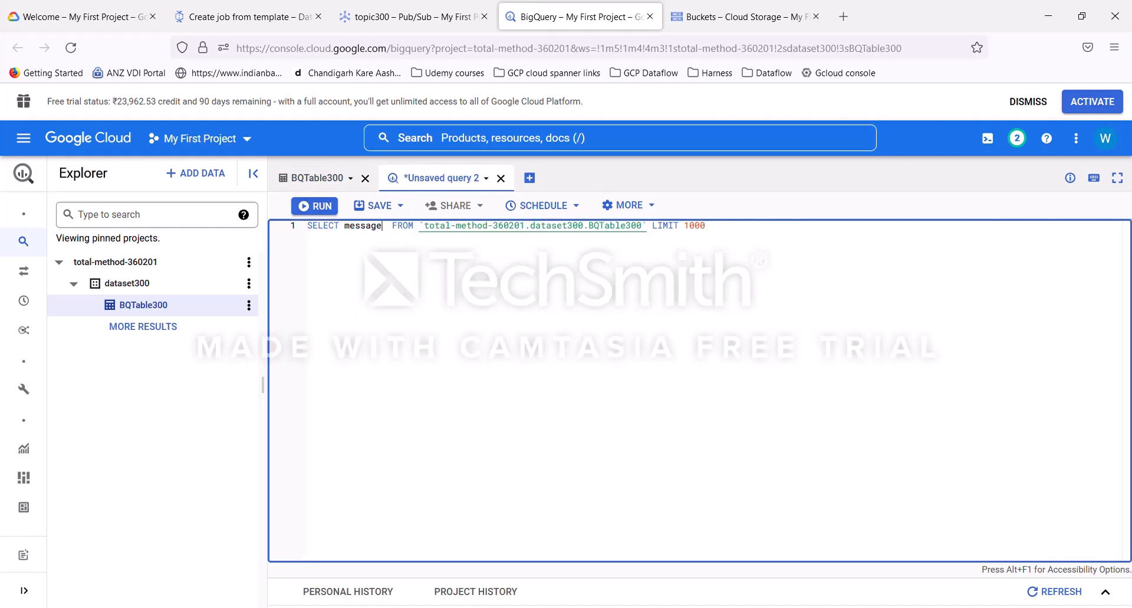
key(ctrl+a)
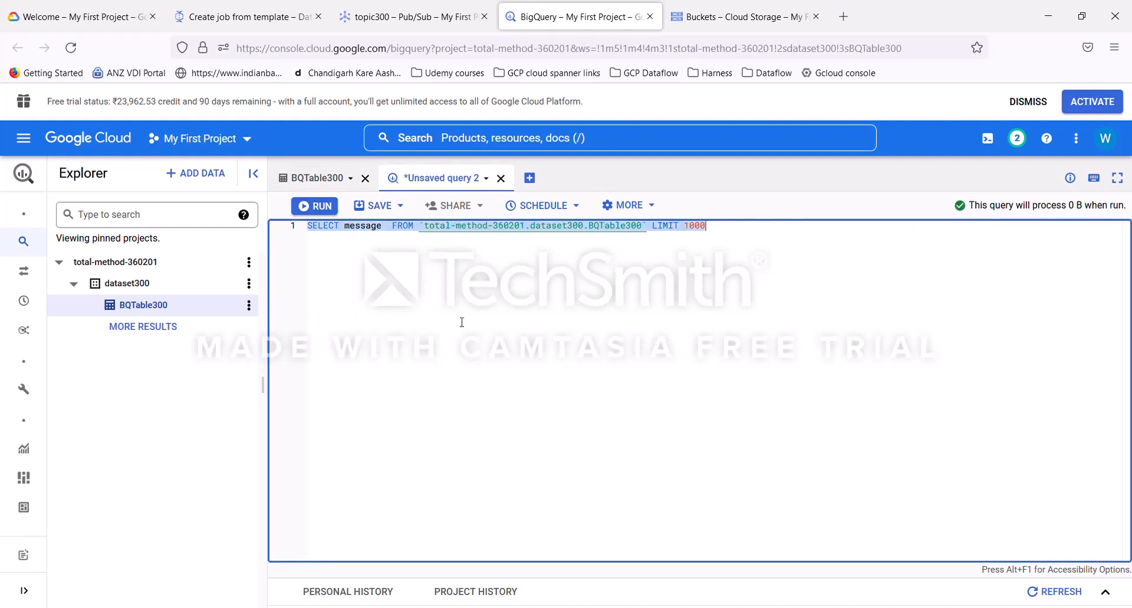
click(319, 206)
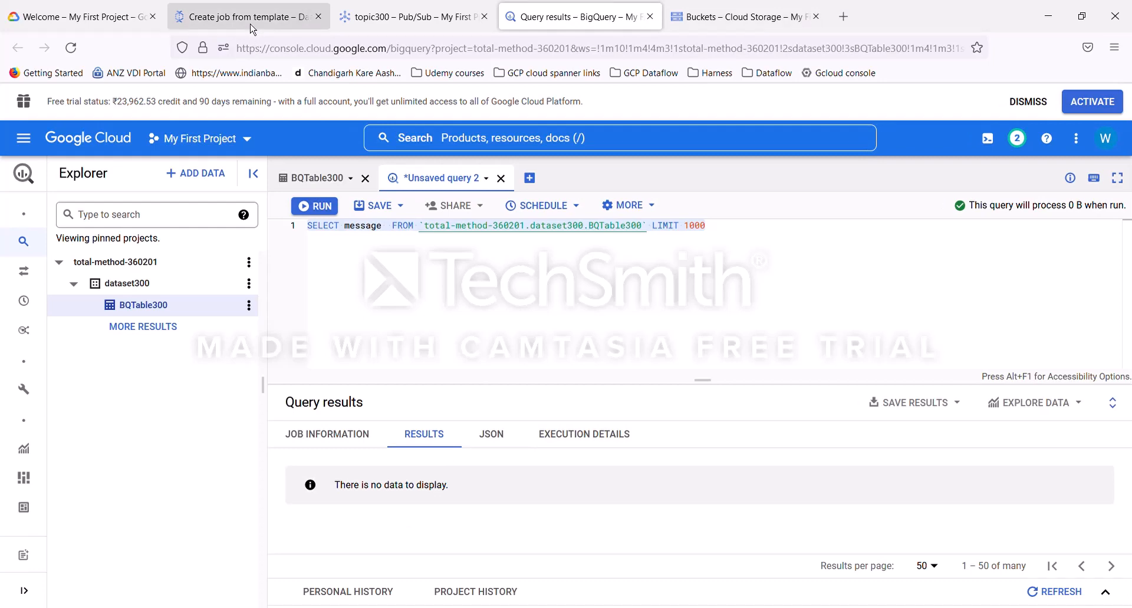
Step: Return to the Pub/Sub topics list and copy the full topic name of topic300
click(408, 23)
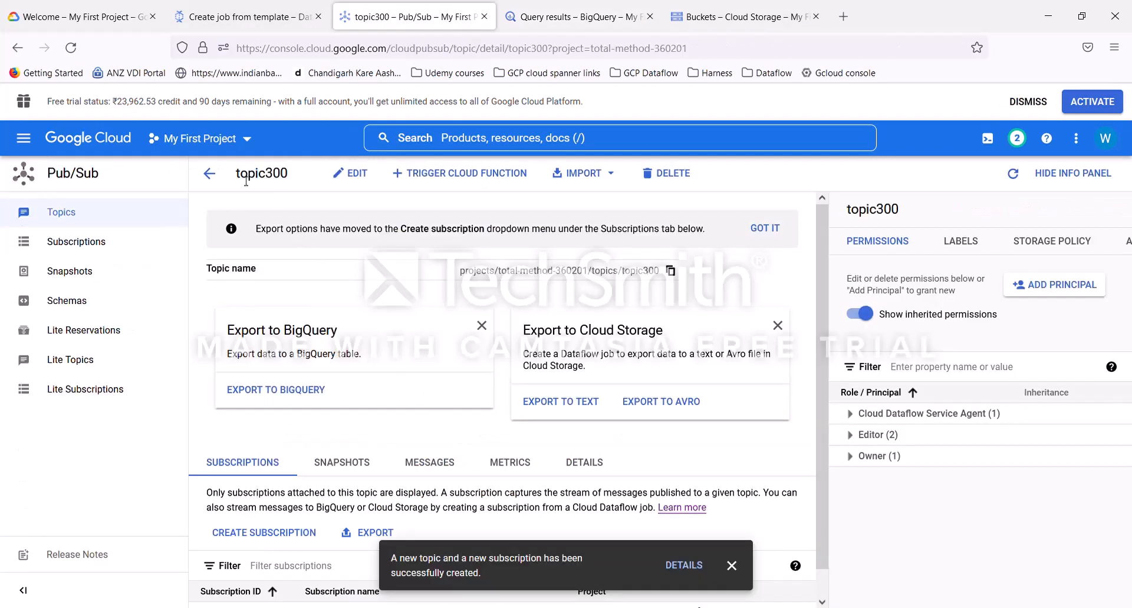
scroll(405, 399, down, 1)
scroll(435, 431, up, 1)
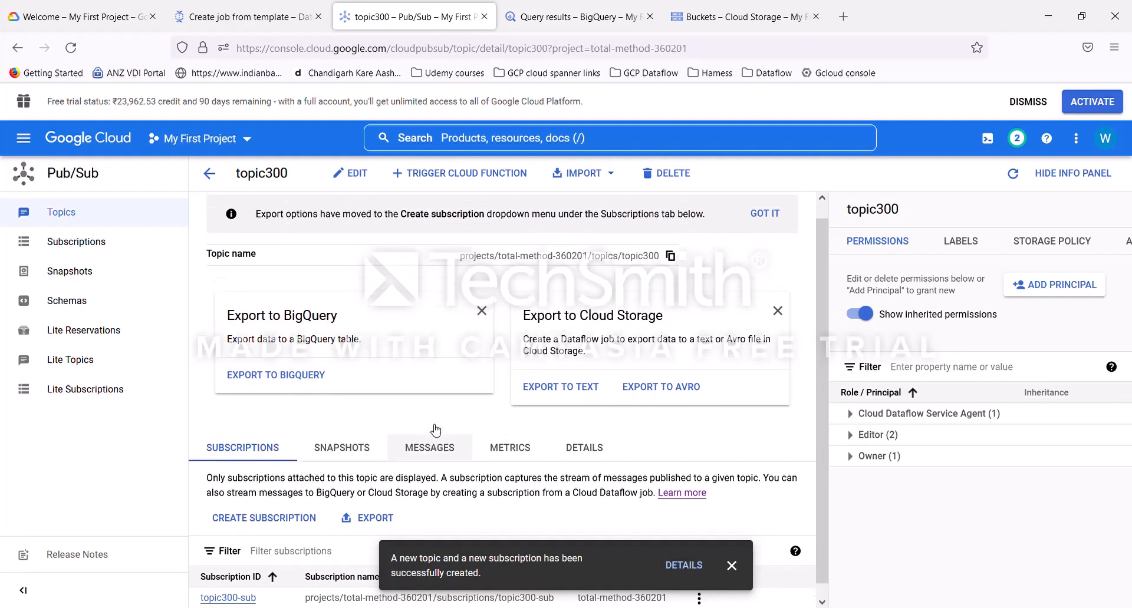
click(211, 178)
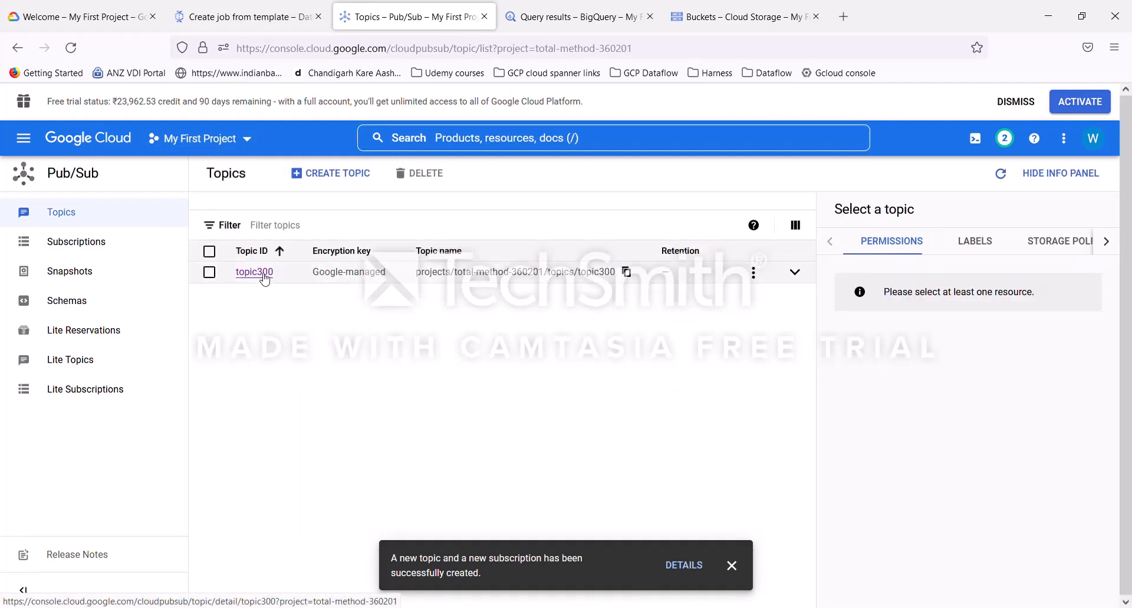
click(245, 17)
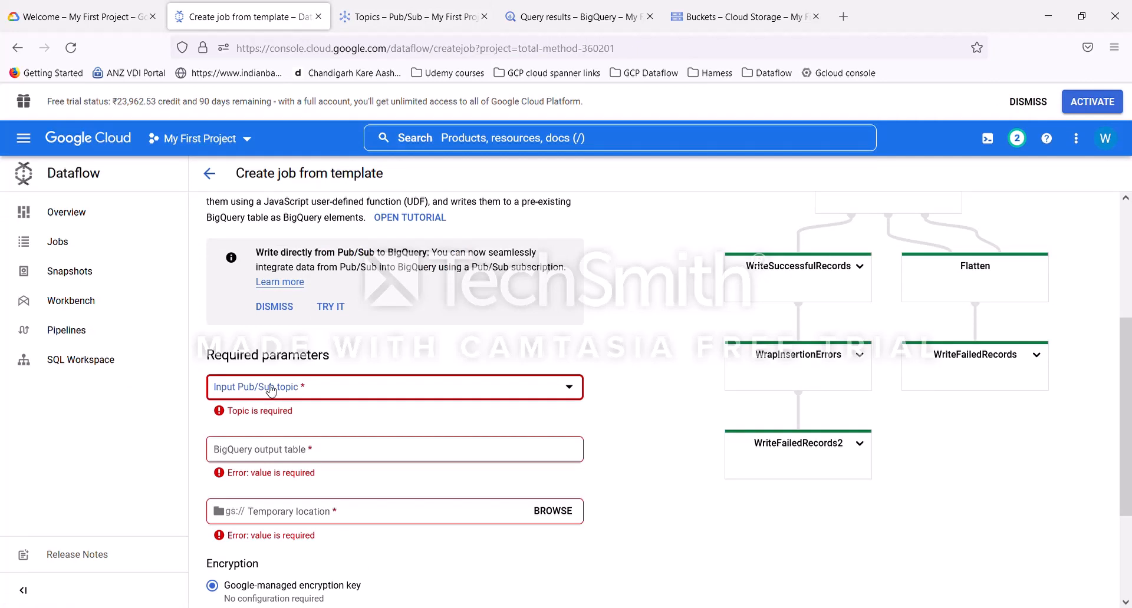
click(400, 26)
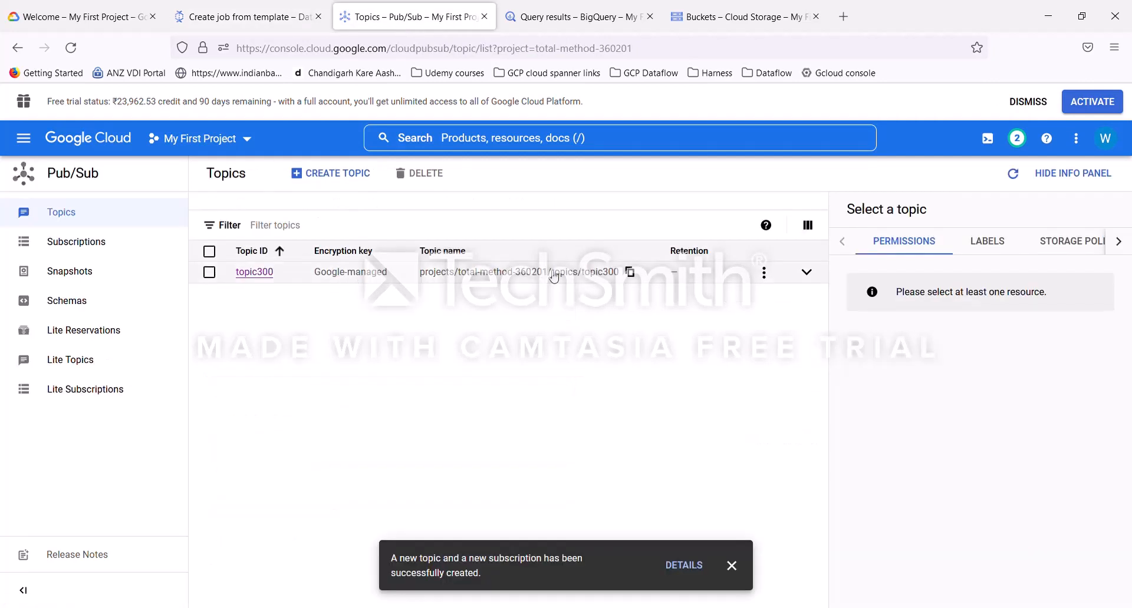
click(631, 273)
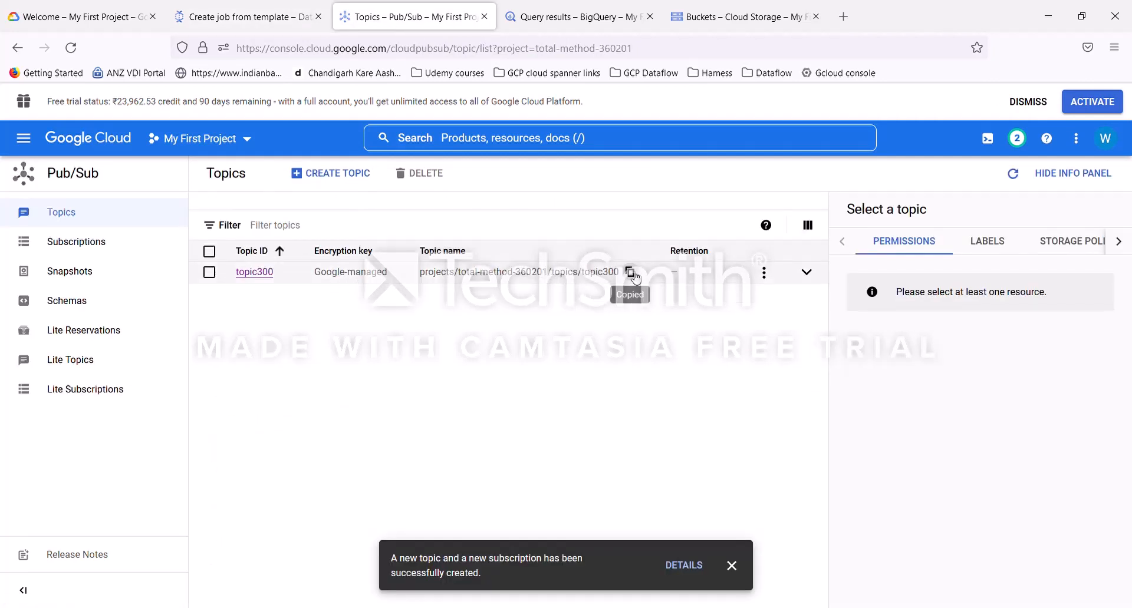
Step: Enter the input Pub/Sub topic manually as projects/total-method-360201/topics/topic300 in the Dataflow template form
click(259, 24)
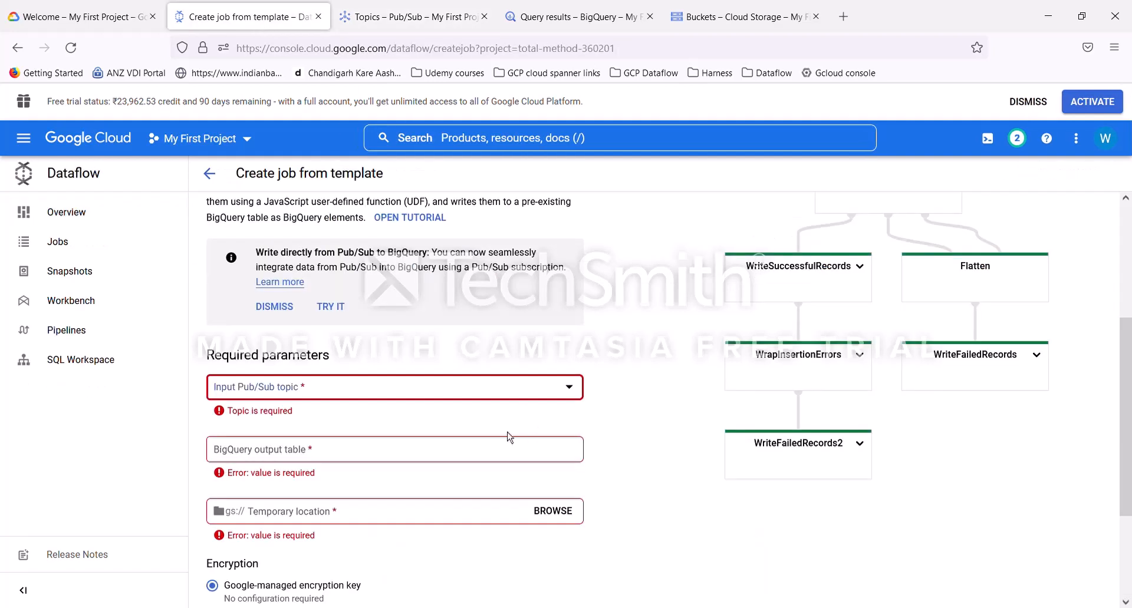
click(362, 394)
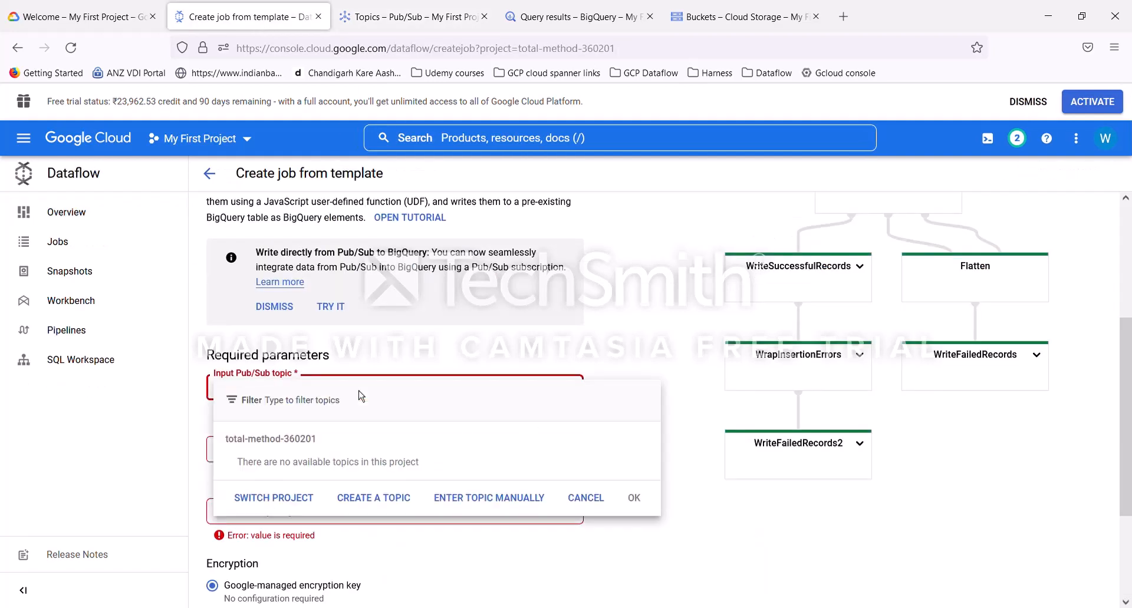
key(ctrl+v)
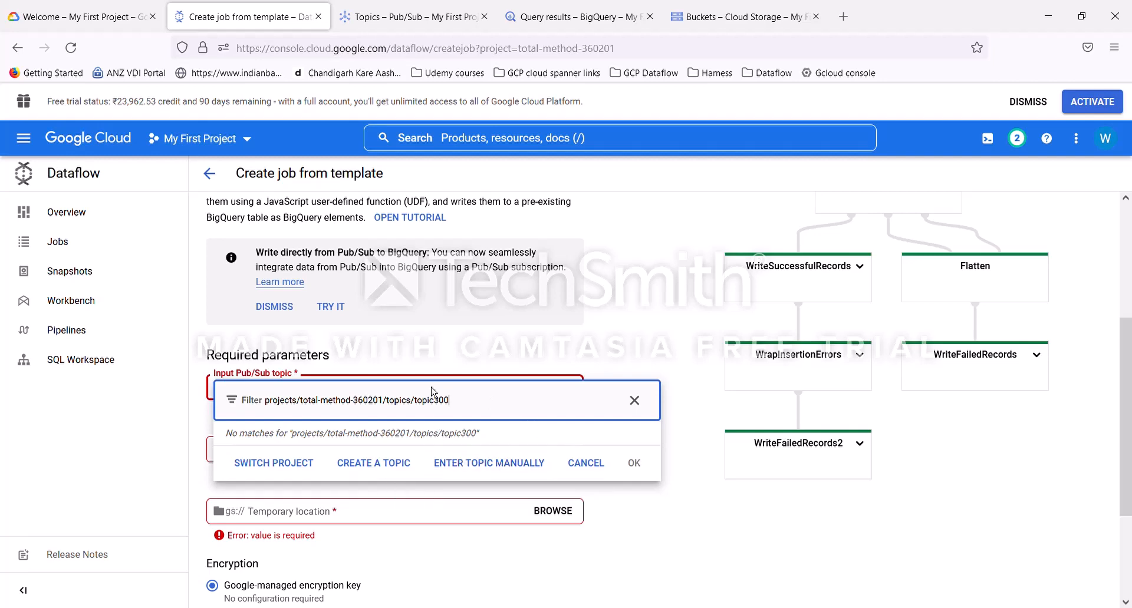
click(500, 463)
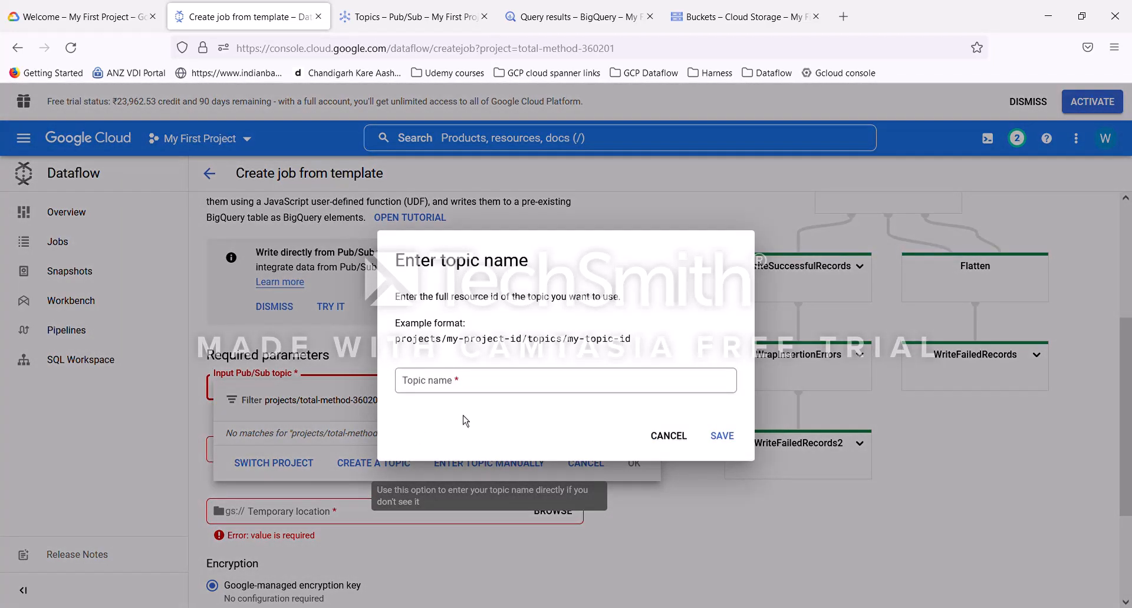
click(474, 387)
key(ctrl+v)
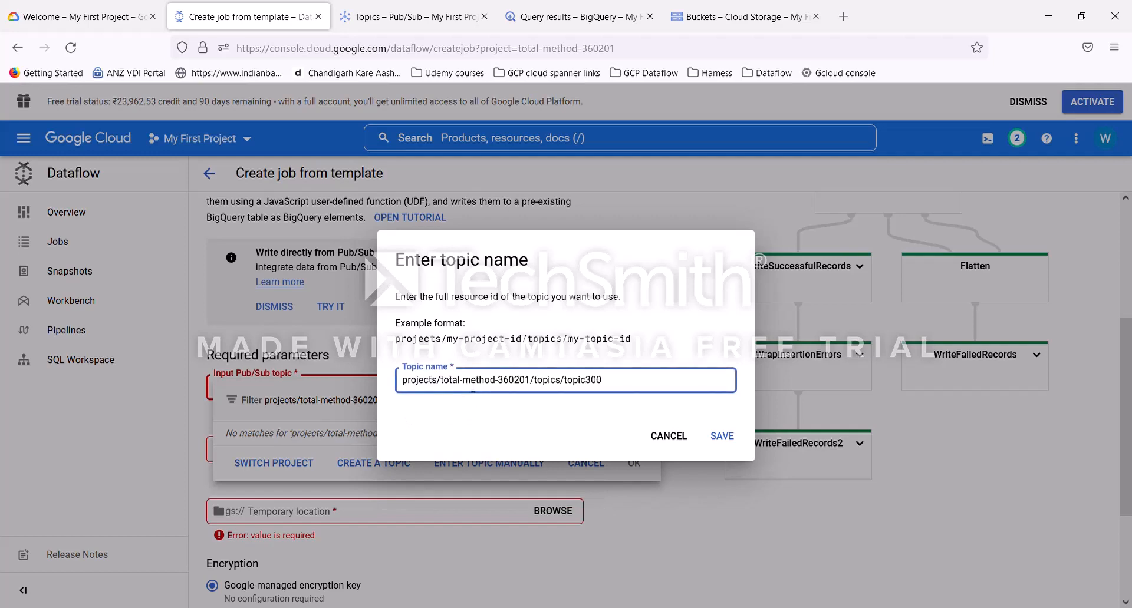
click(722, 437)
click(724, 488)
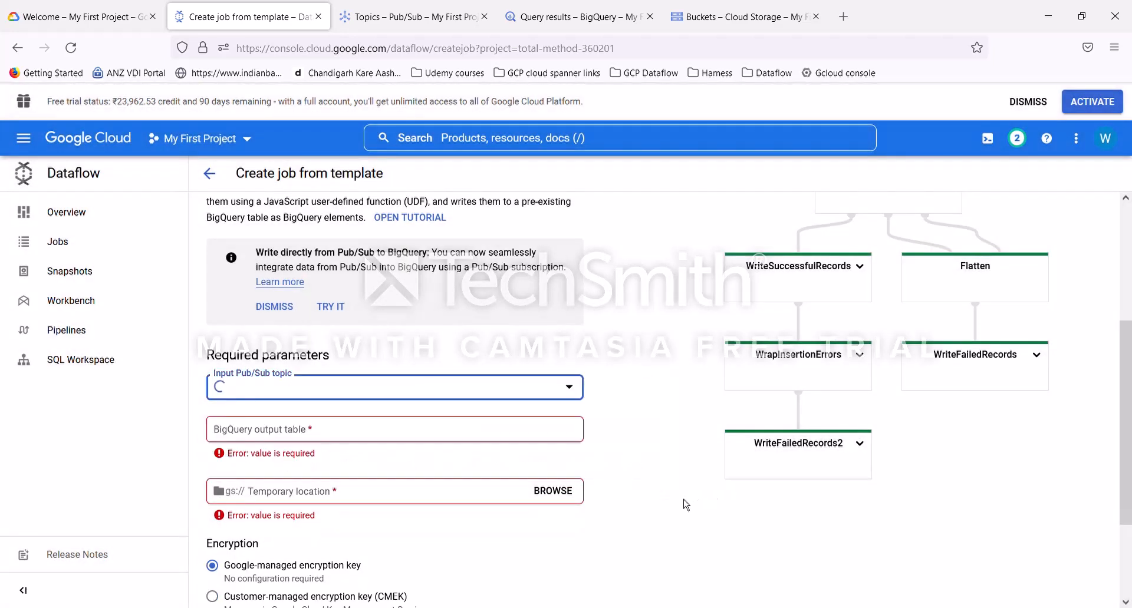
scroll(623, 456, down, 2)
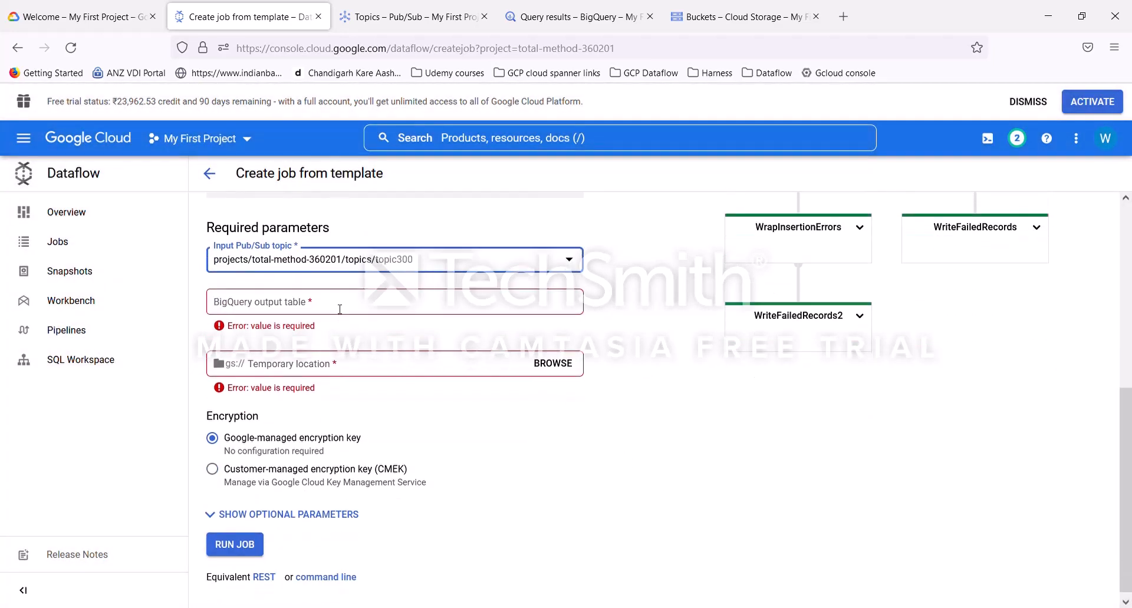
Step: Copy BQTable300's table ID from its details in BigQuery
click(565, 18)
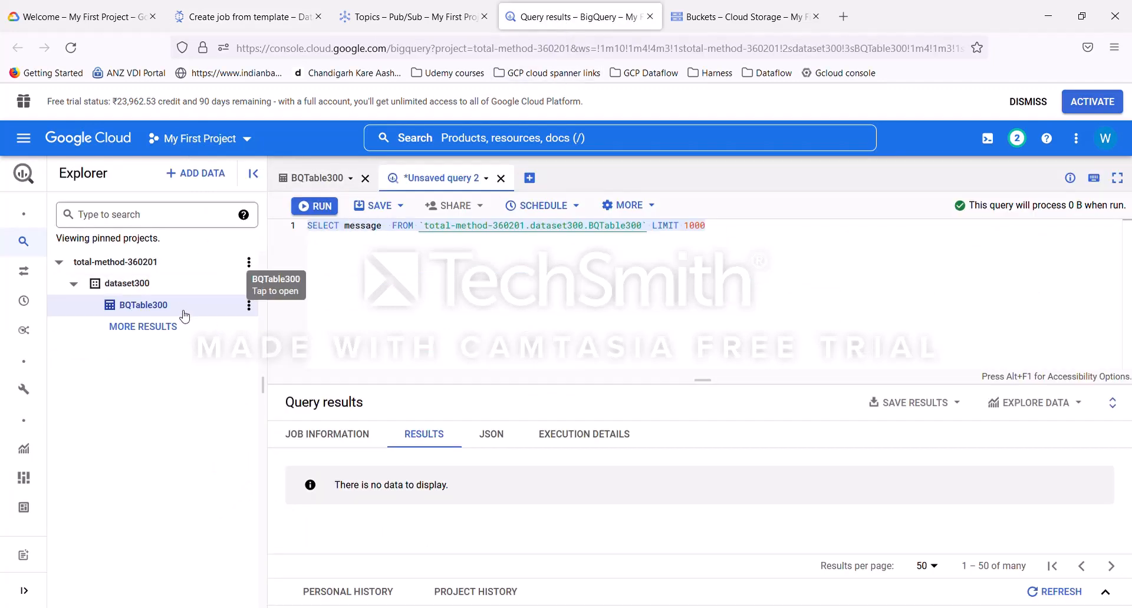
click(149, 307)
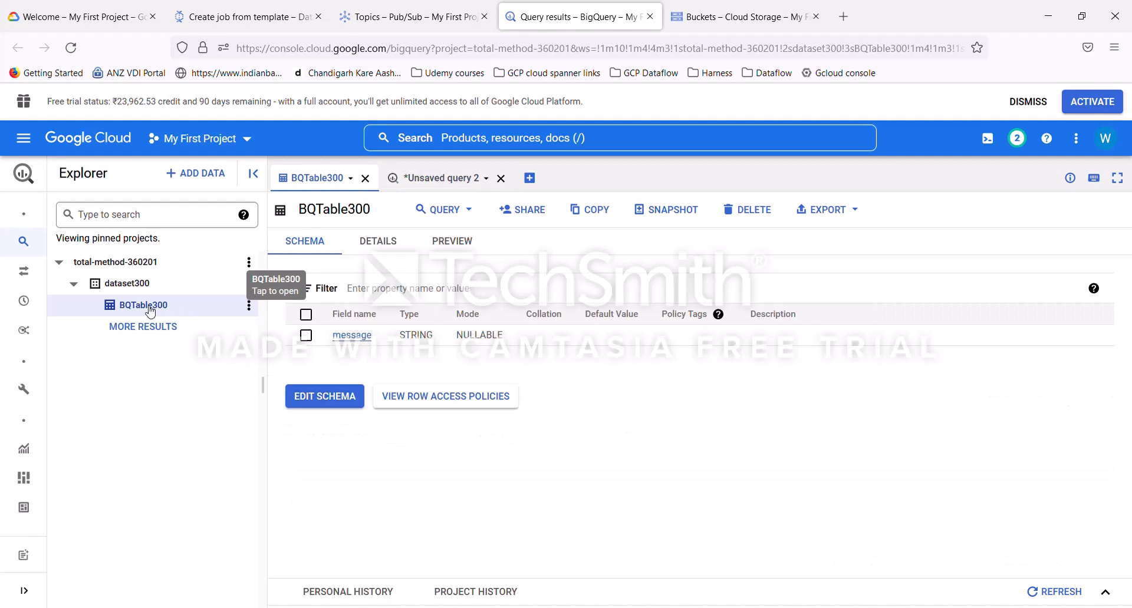
click(377, 242)
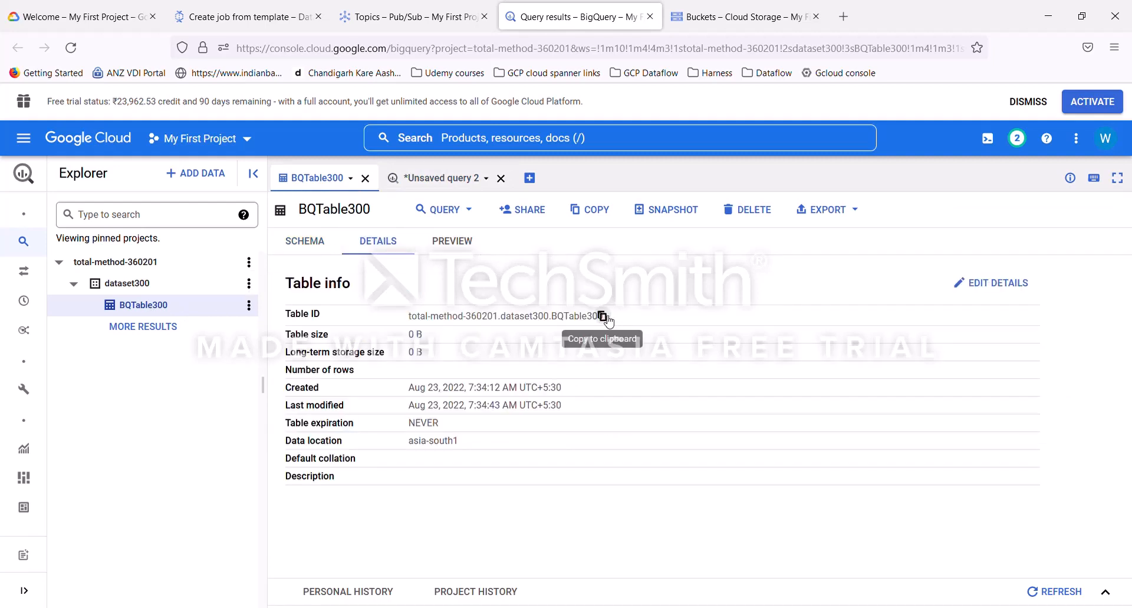
click(602, 317)
Step: Set the BigQuery output table to total-method-360201:dataset300.BQTable300 in the Dataflow template form
click(248, 17)
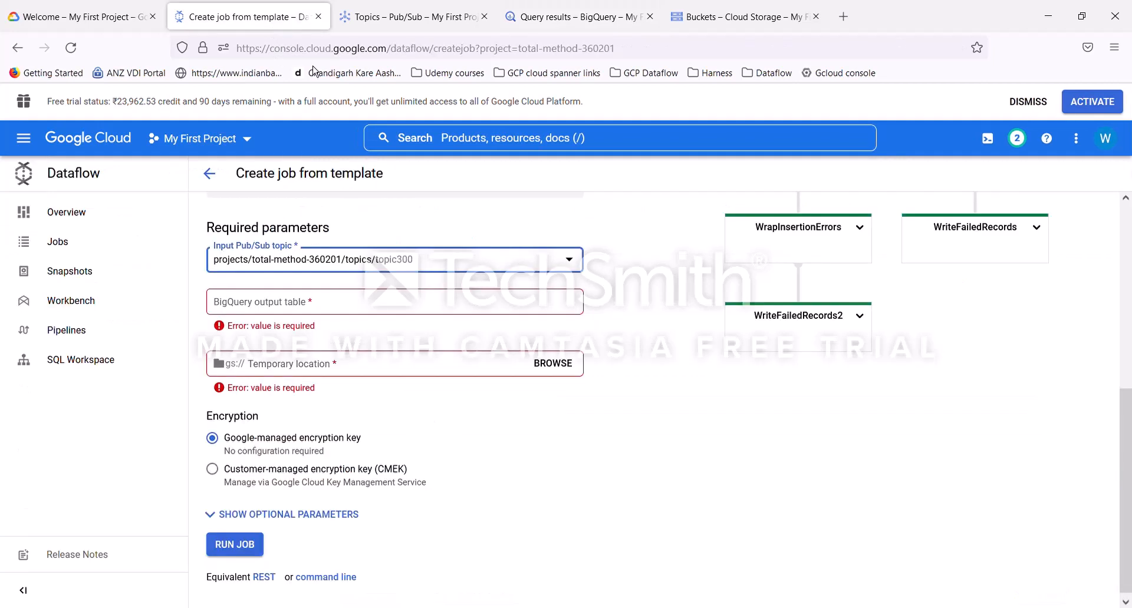
click(296, 303)
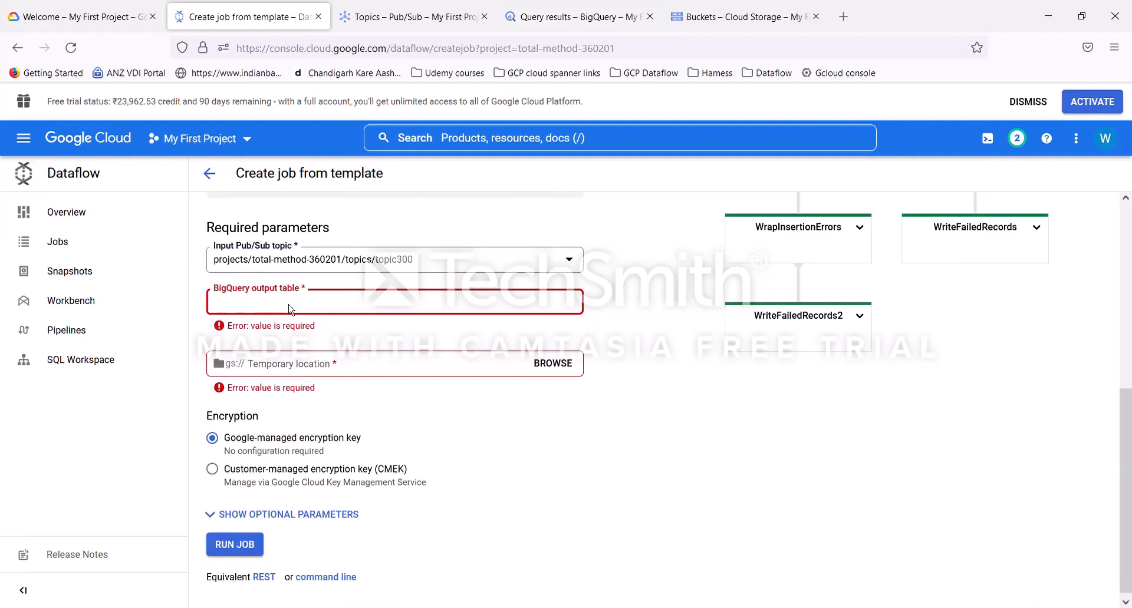
key(ctrl+v)
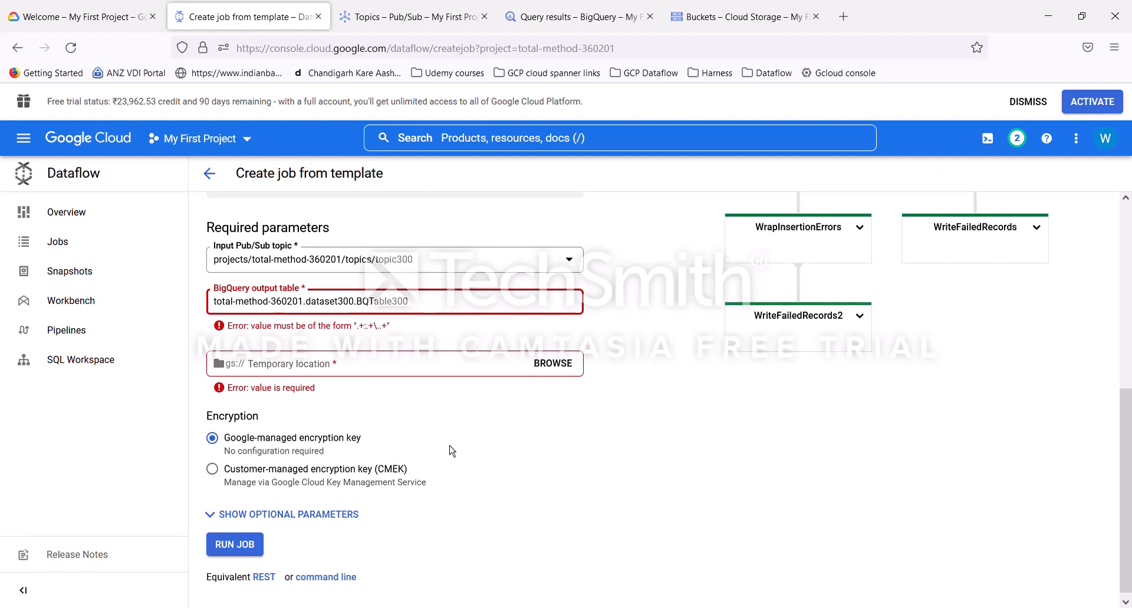
key(BackSpace)
text(:)
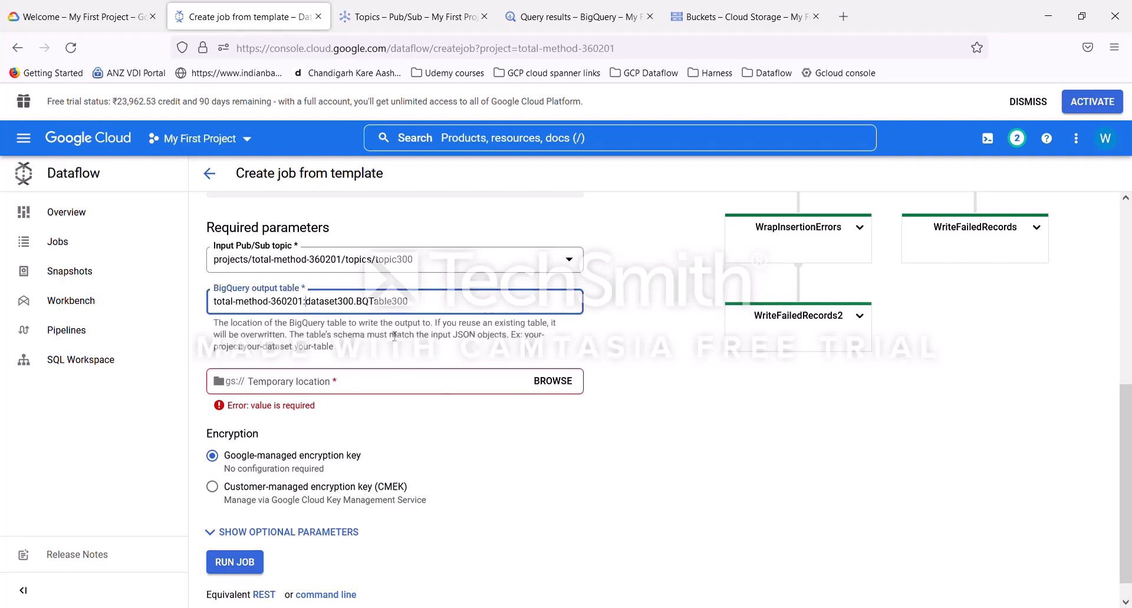
click(502, 443)
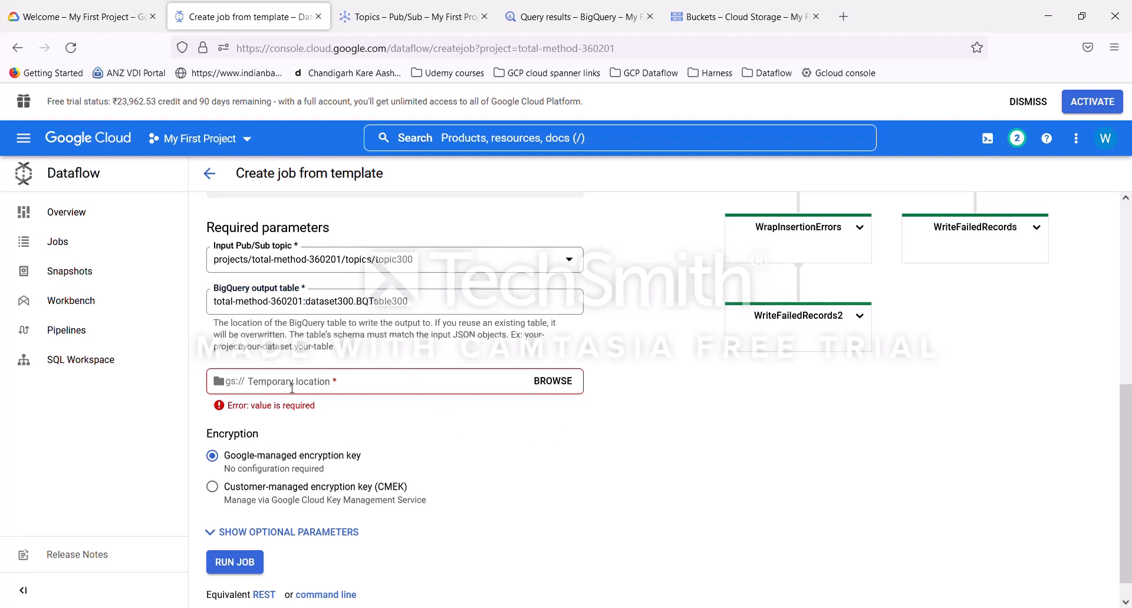
Step: Create a Cloud Storage bucket named demobucket300 with the default location and storage settings
click(748, 27)
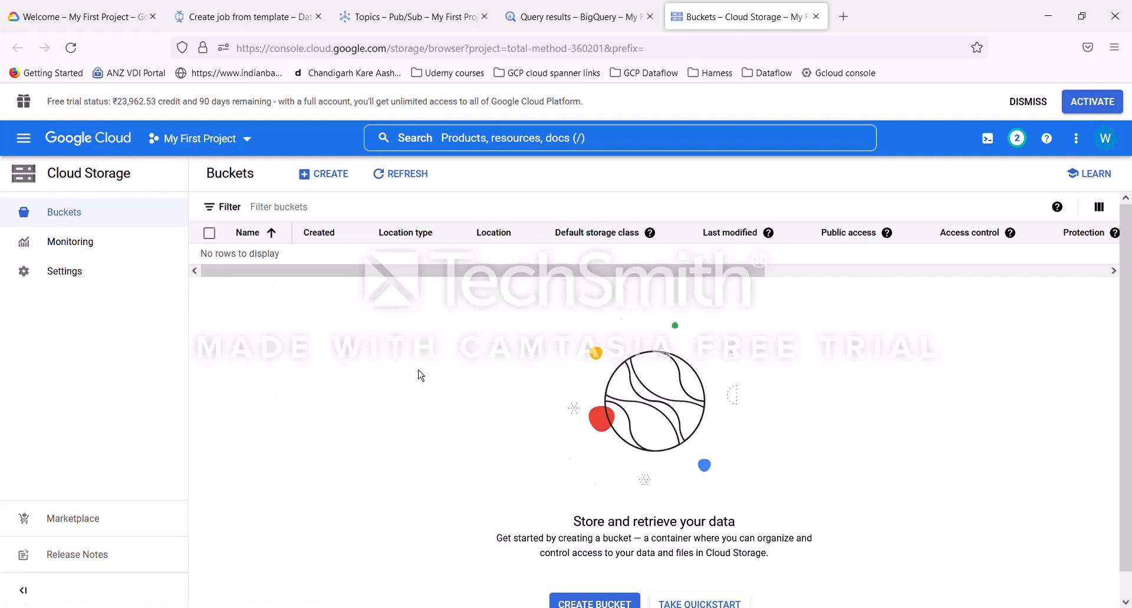
click(326, 174)
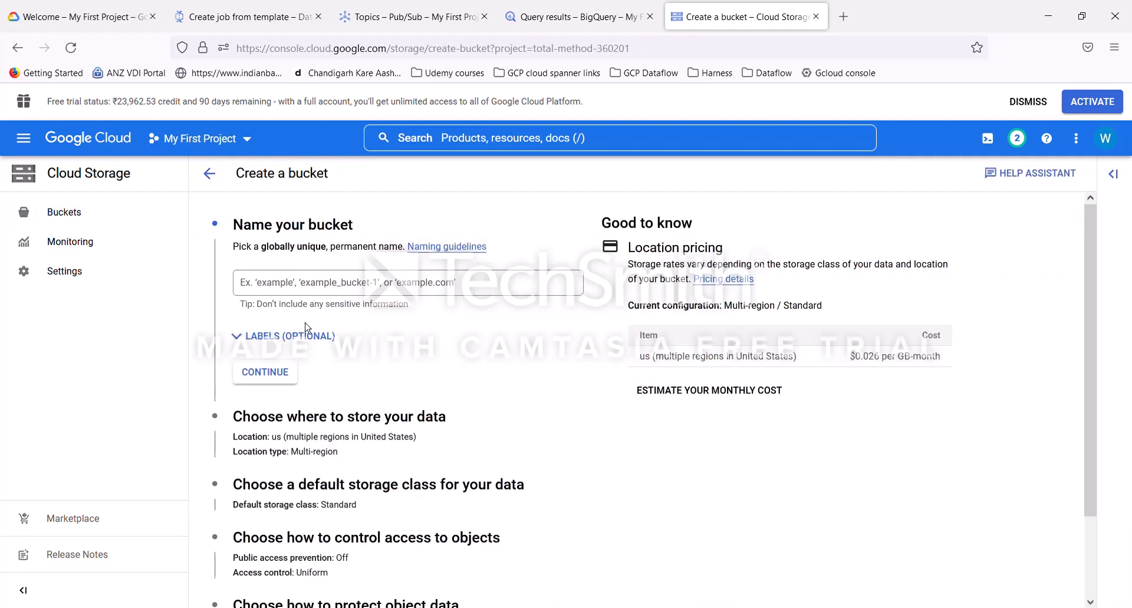
click(302, 289)
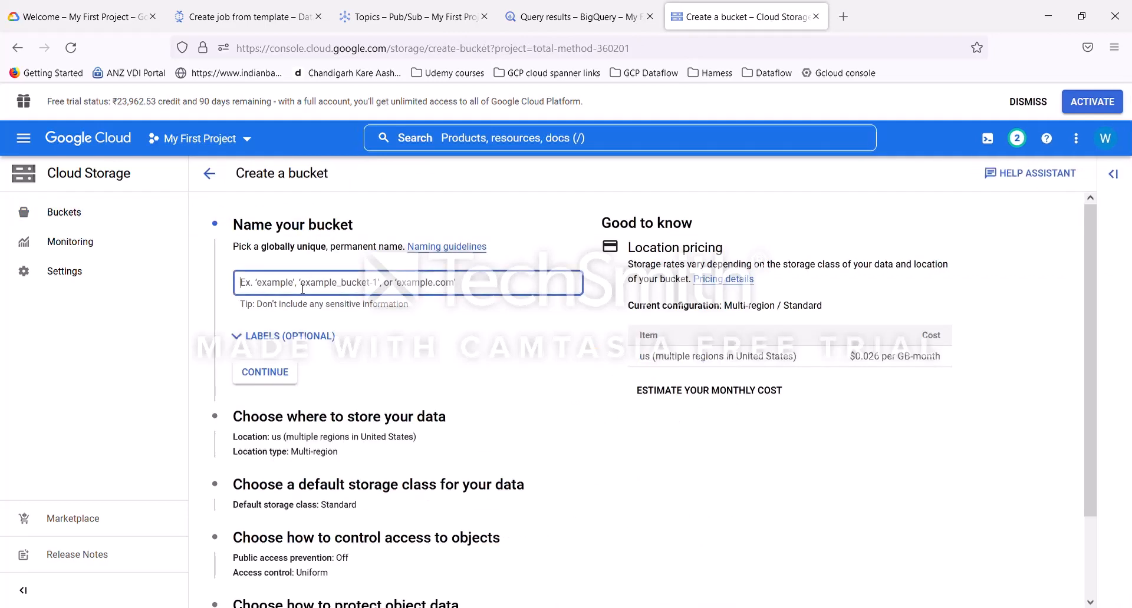
text(bucket300)
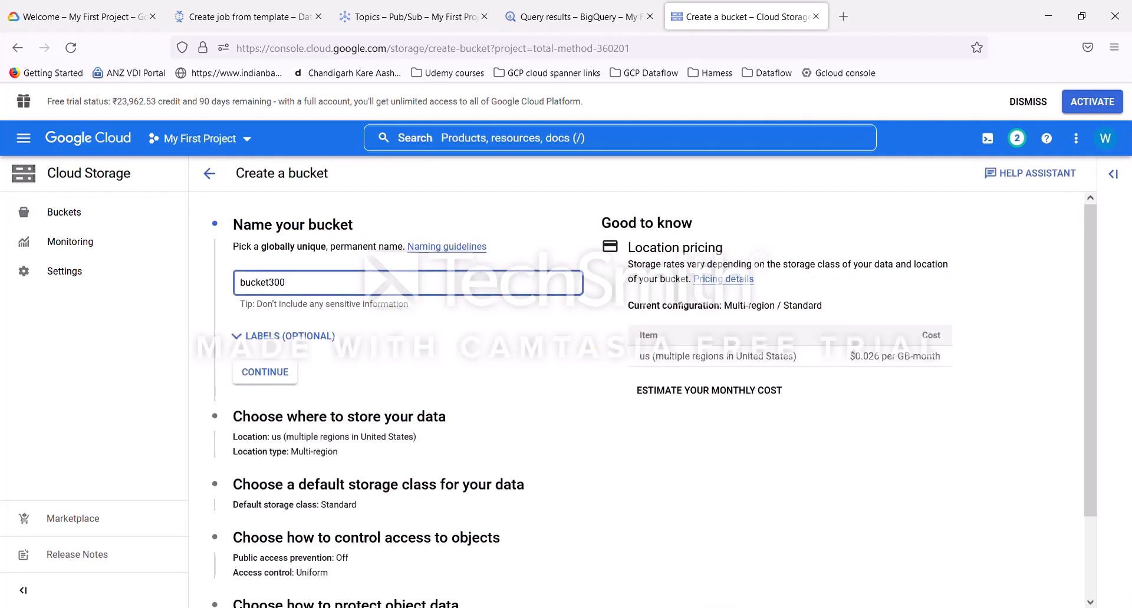
click(277, 377)
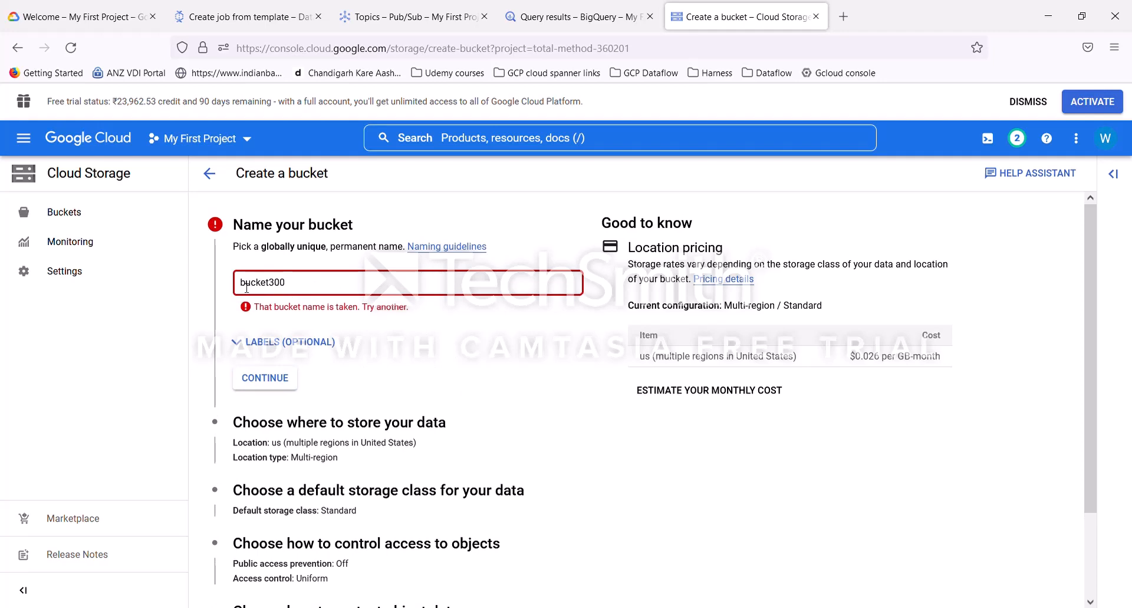
text(demo)
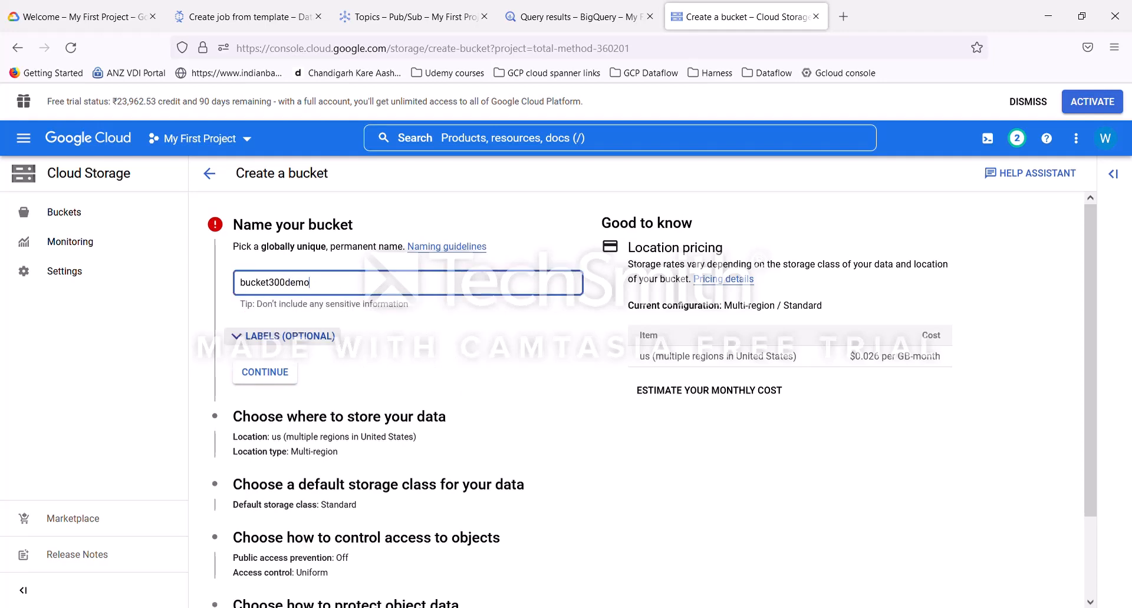
key(BackSpace)
key(BackSpace)
key(BackSpace)
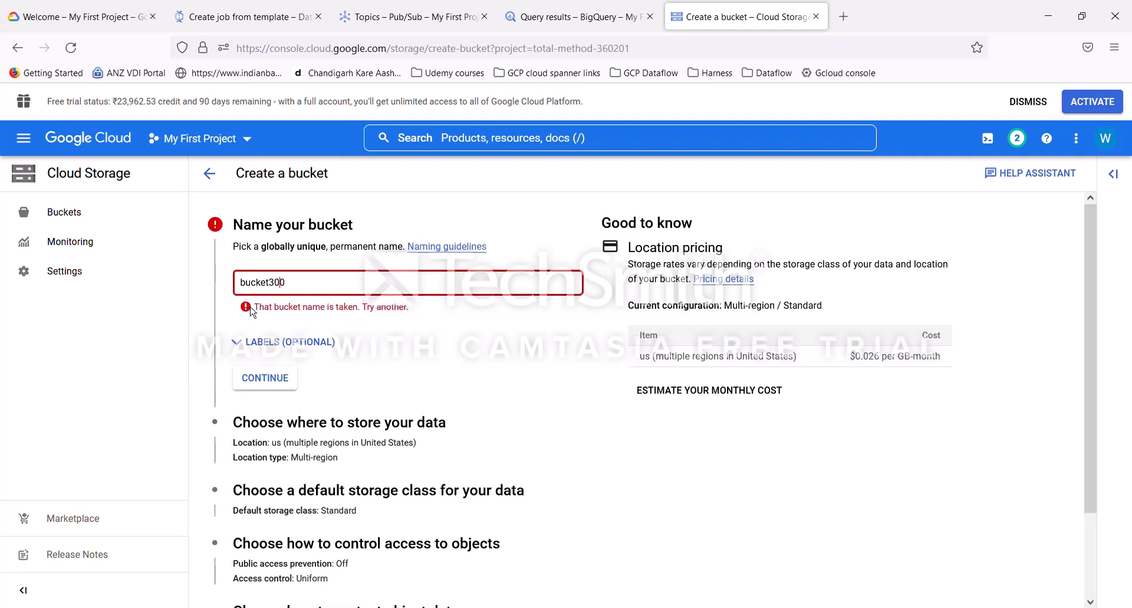
click(239, 283)
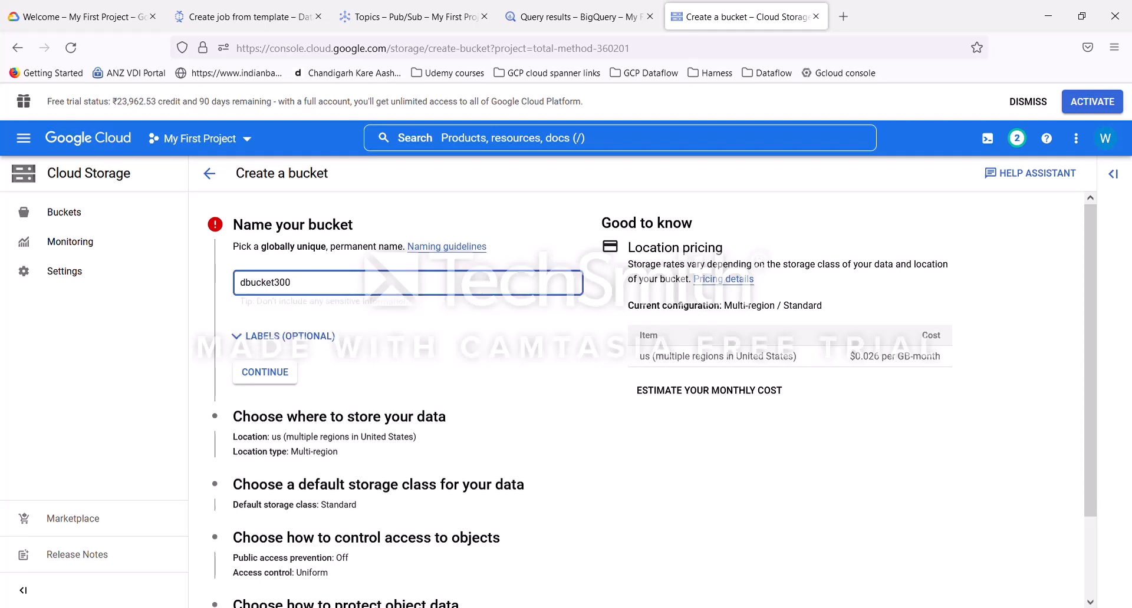
text(demo)
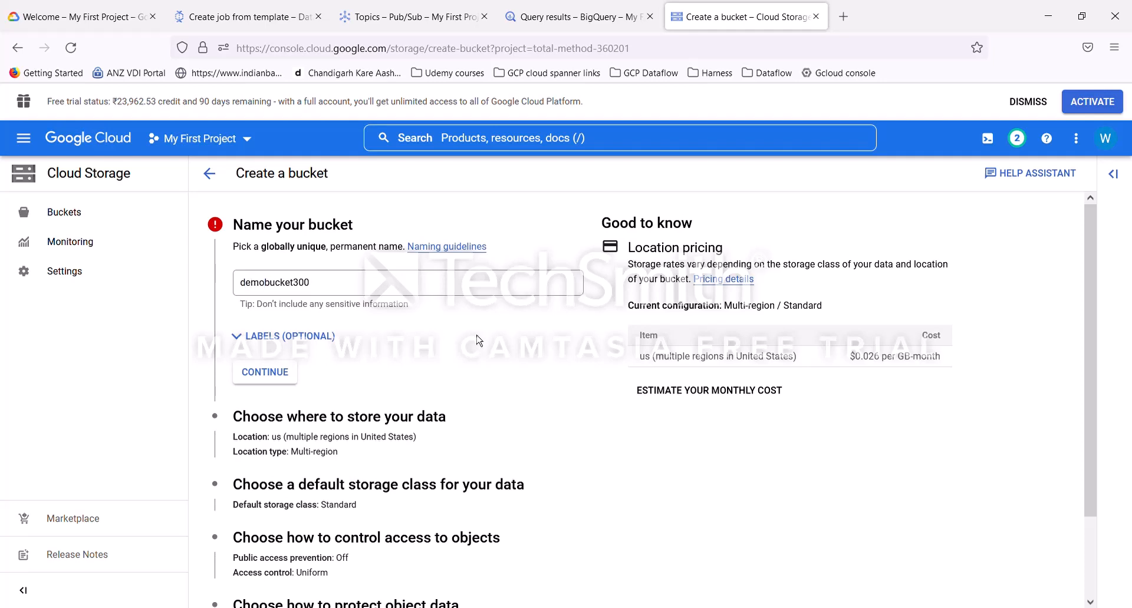
click(289, 373)
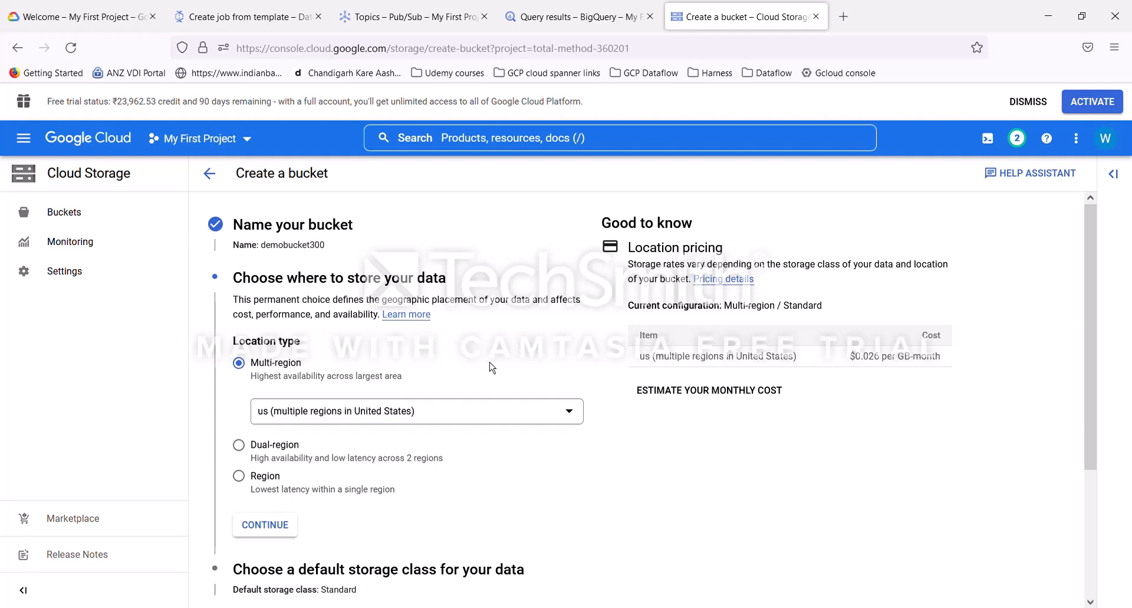
scroll(505, 392, down, 3)
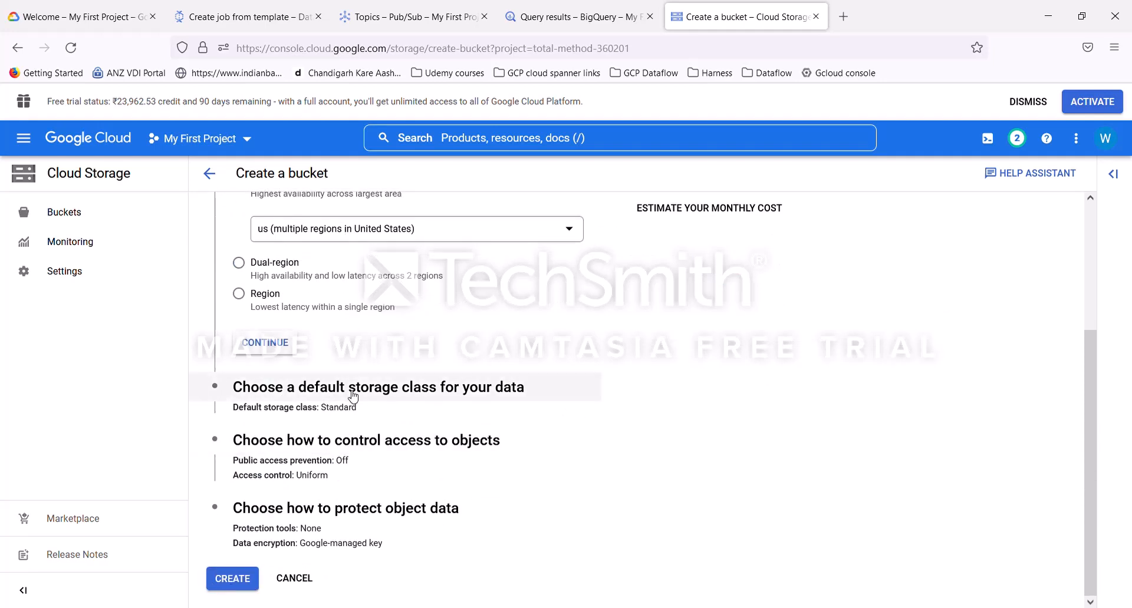
click(233, 581)
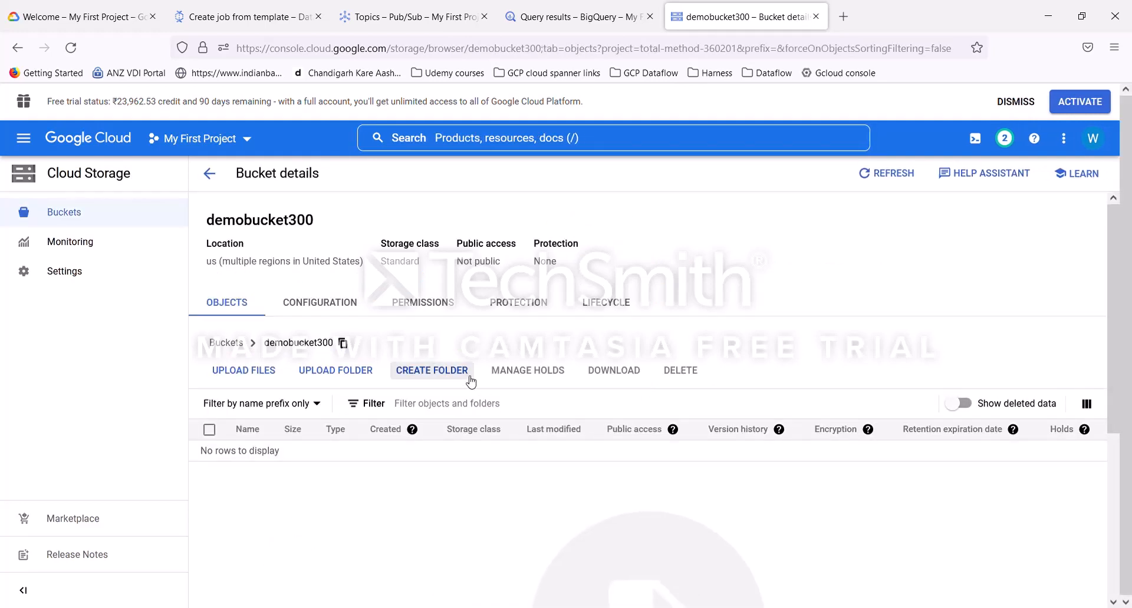
Step: Create a folder named tmpdata in demobucket300
click(430, 371)
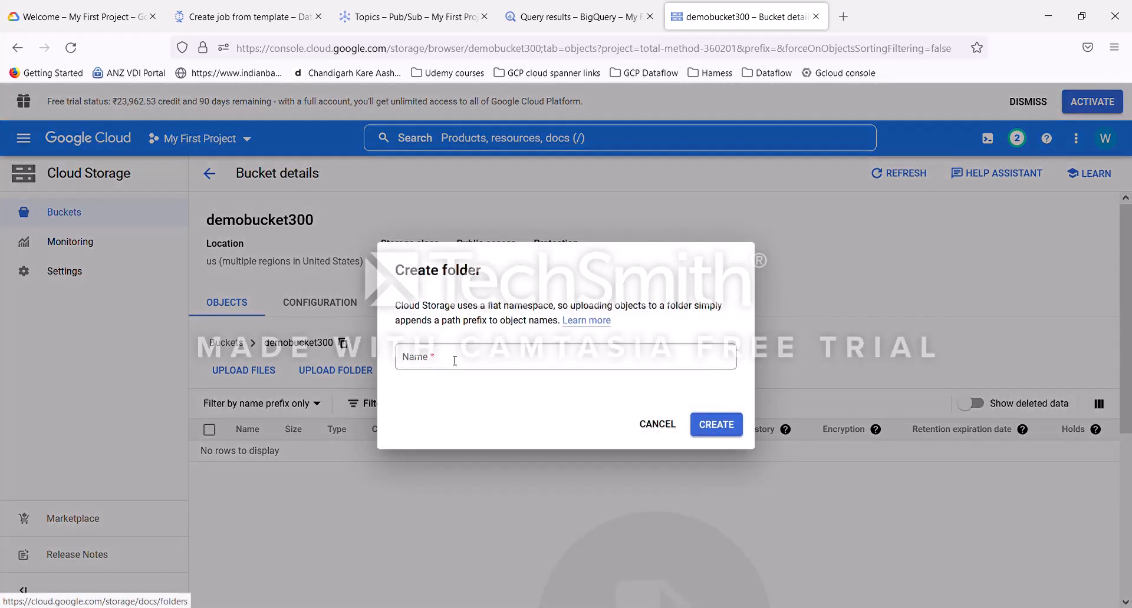
click(457, 361)
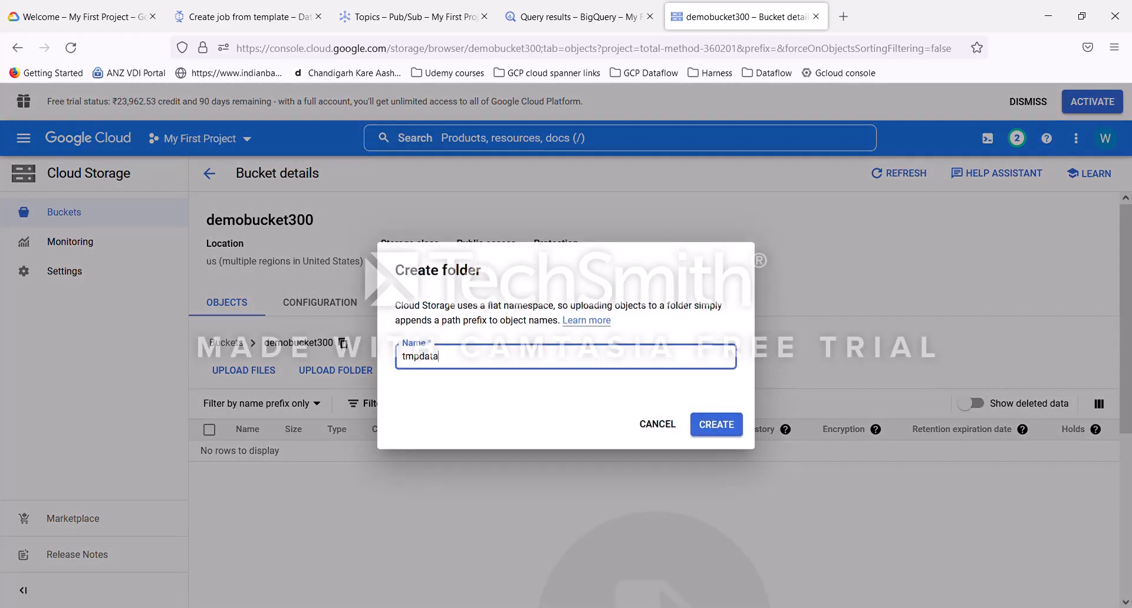
text(tmpdata)
click(717, 424)
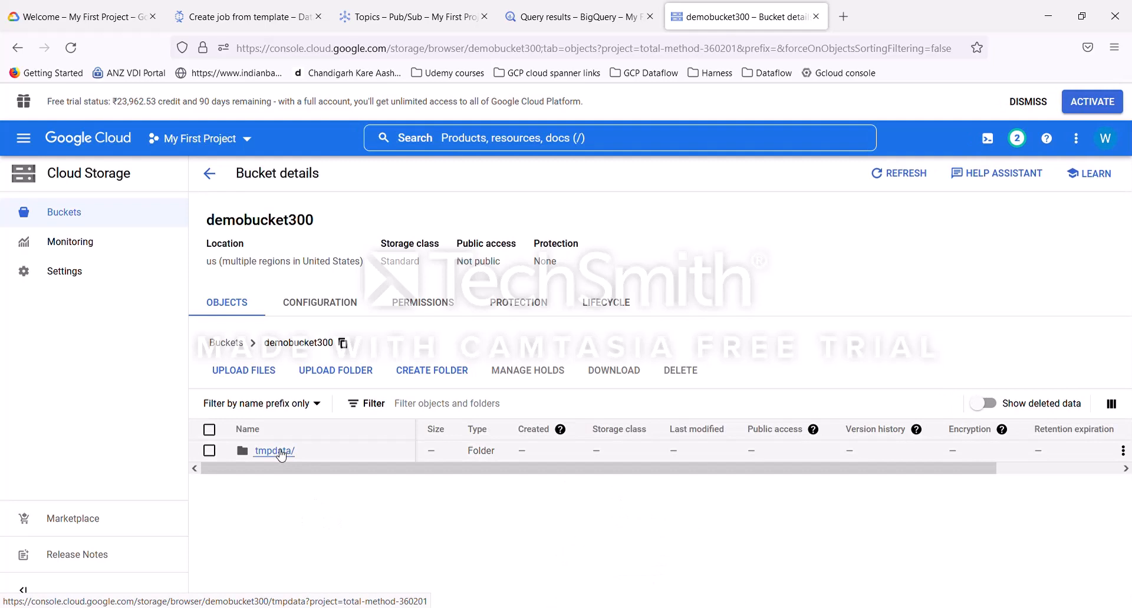
Step: Copy the tmpdata folder's path and set it as the template's temporary location demobucket300/tmpdata
click(280, 452)
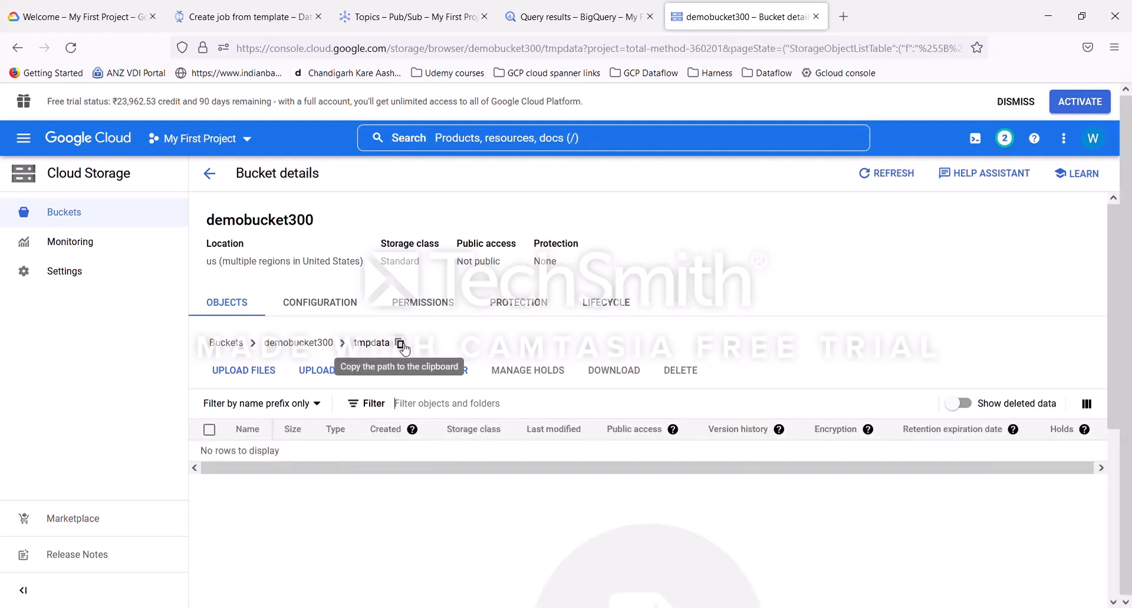
click(405, 348)
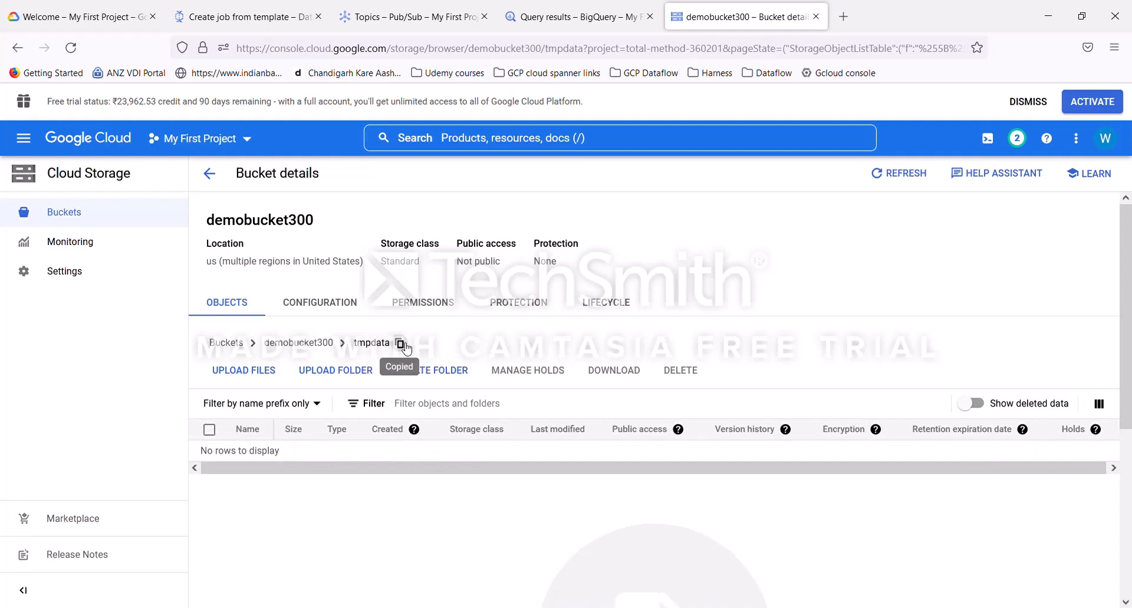
click(244, 23)
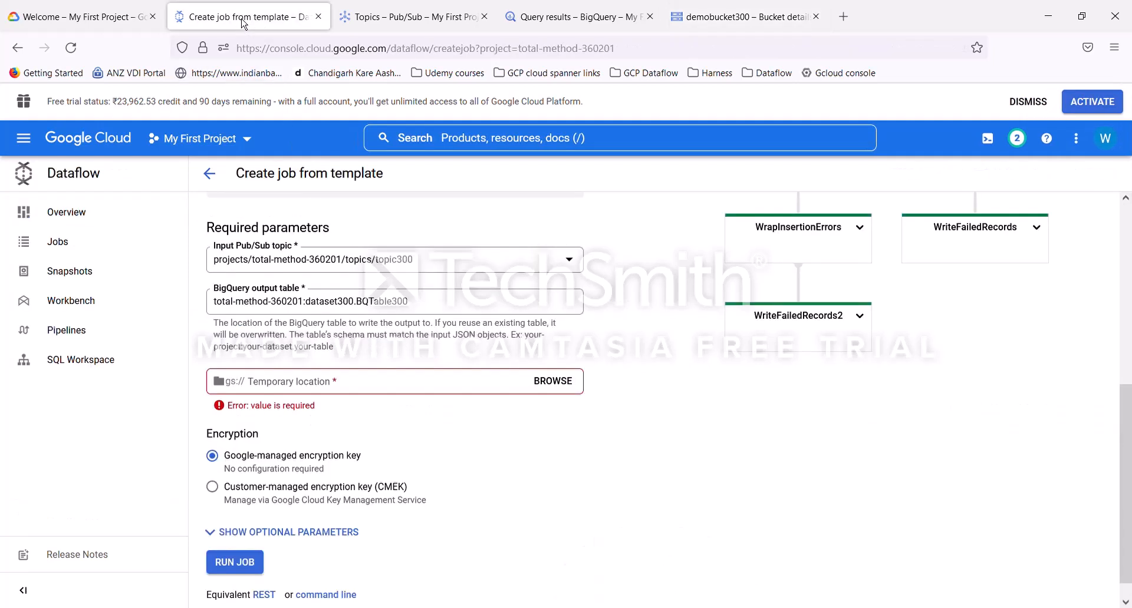
click(379, 389)
key(ctrl+v)
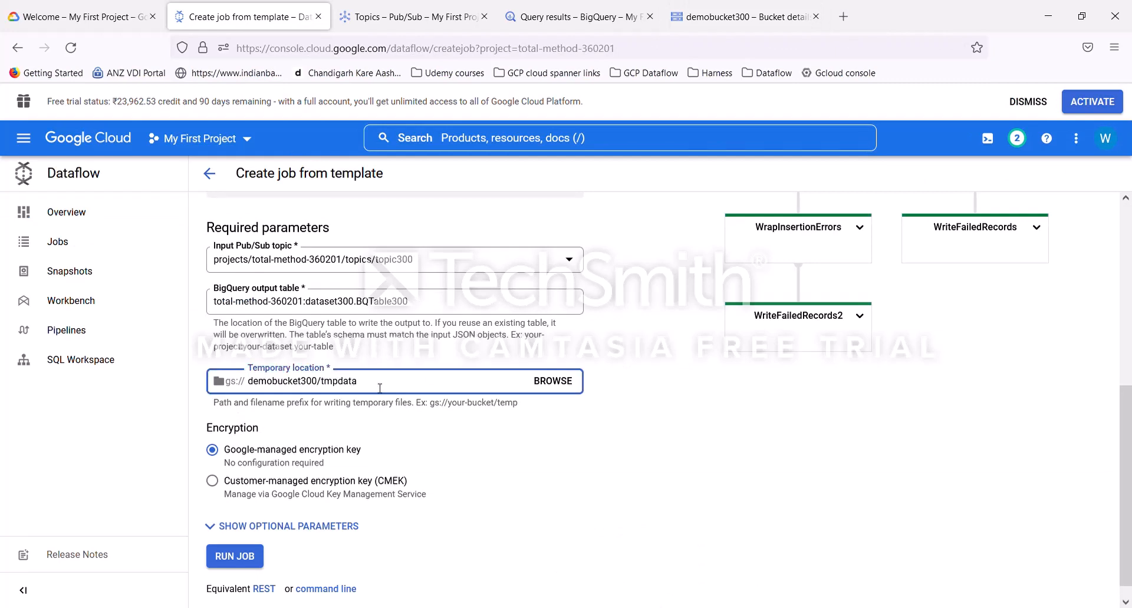
click(626, 490)
scroll(648, 498, up, 6)
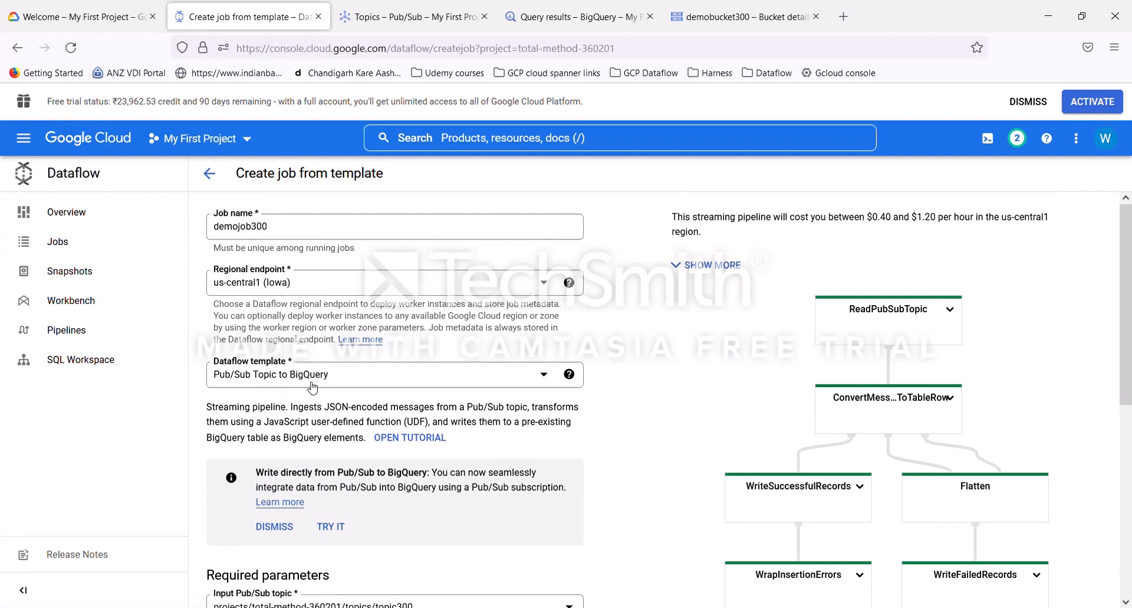
Step: Review the template's parameters against the Pub/Sub topic, BigQuery table and Cloud Storage bucket tabs
scroll(516, 419, down, 4)
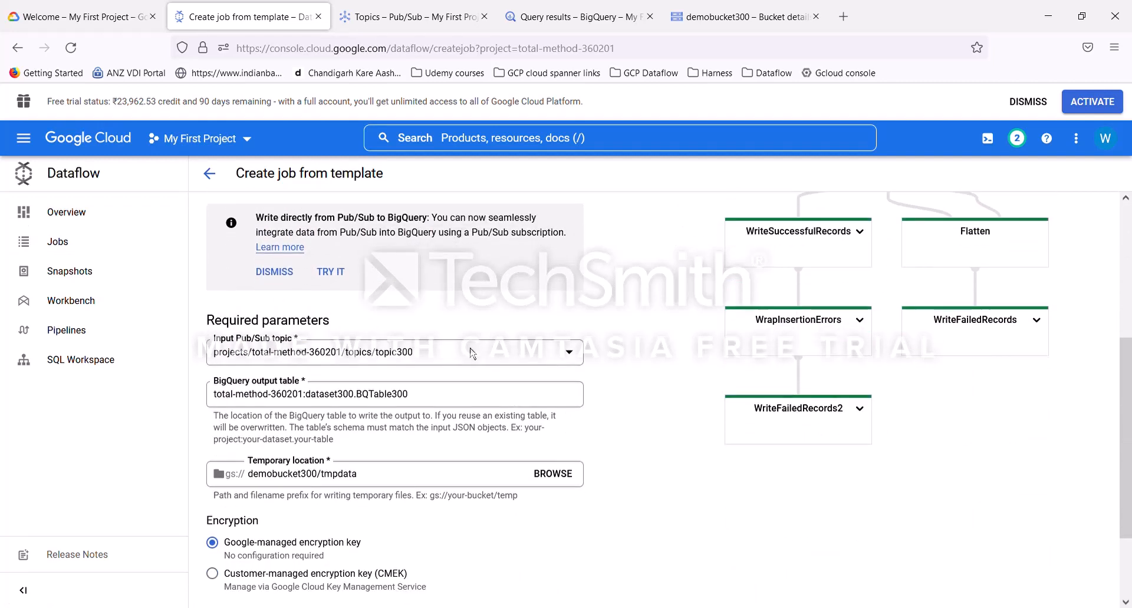
click(405, 17)
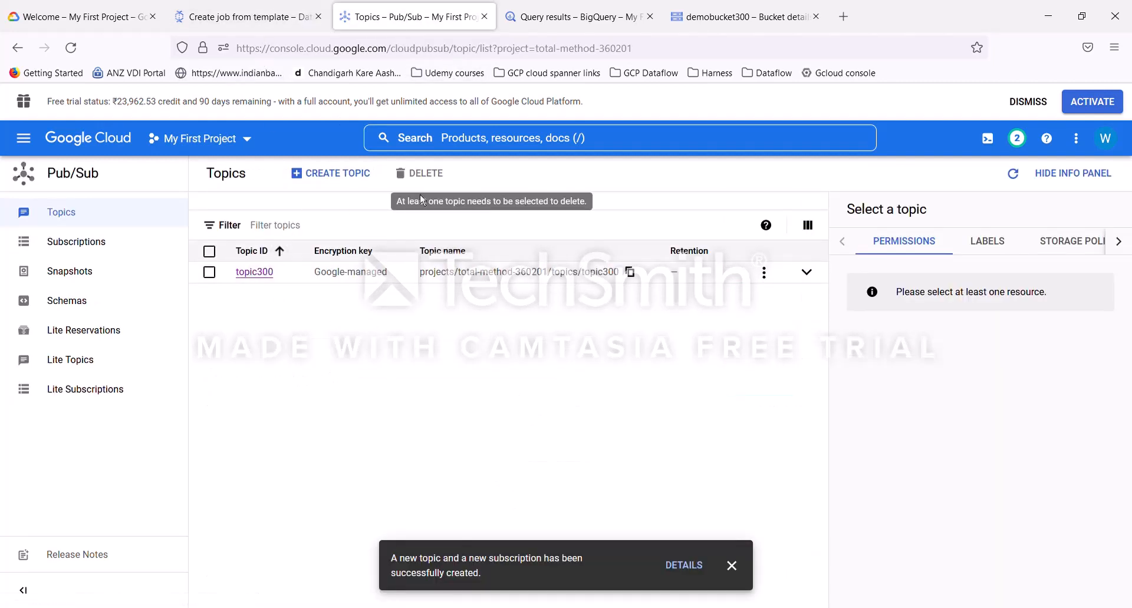
click(230, 18)
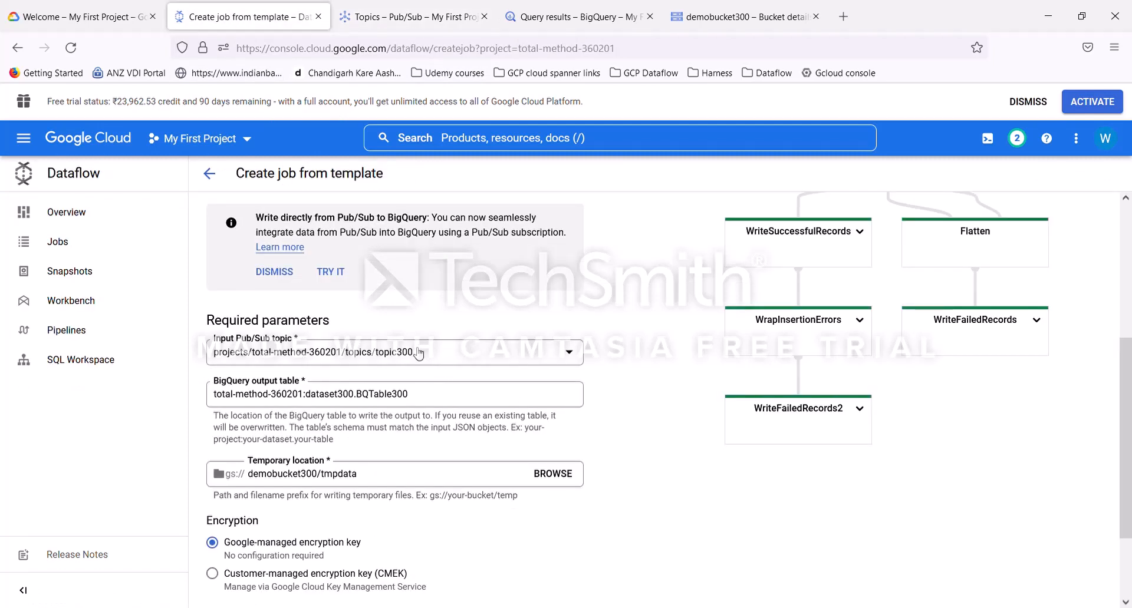
click(569, 19)
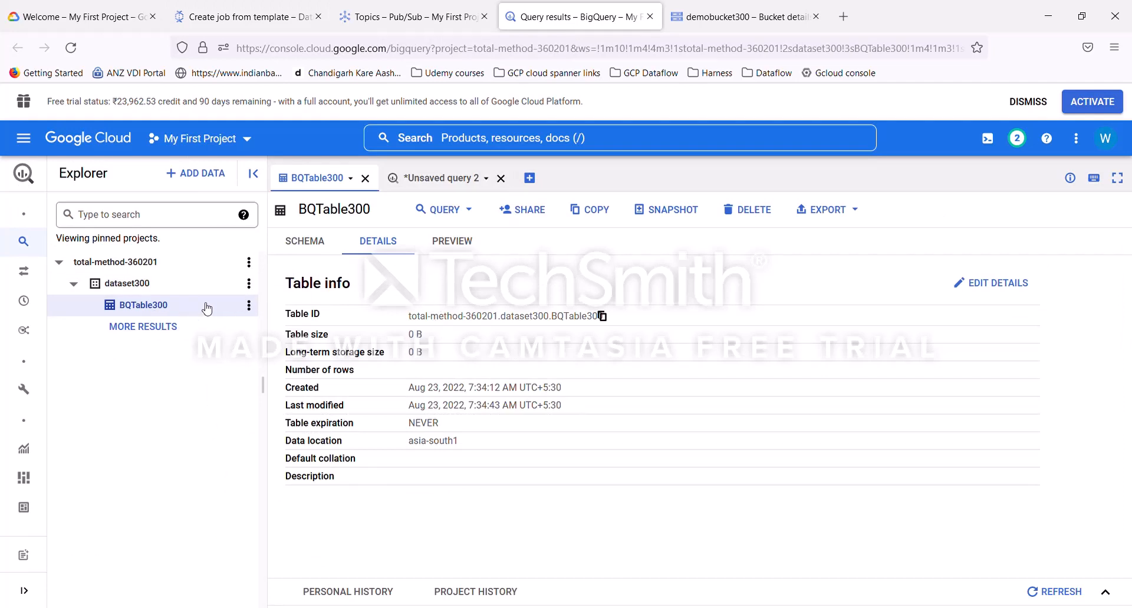
click(284, 26)
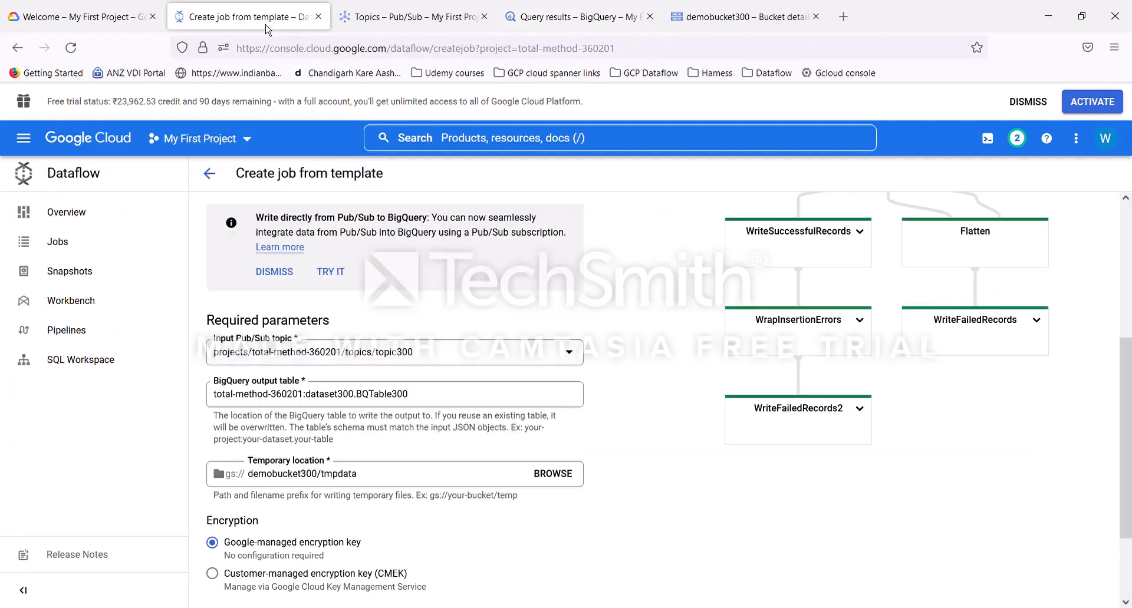
click(368, 395)
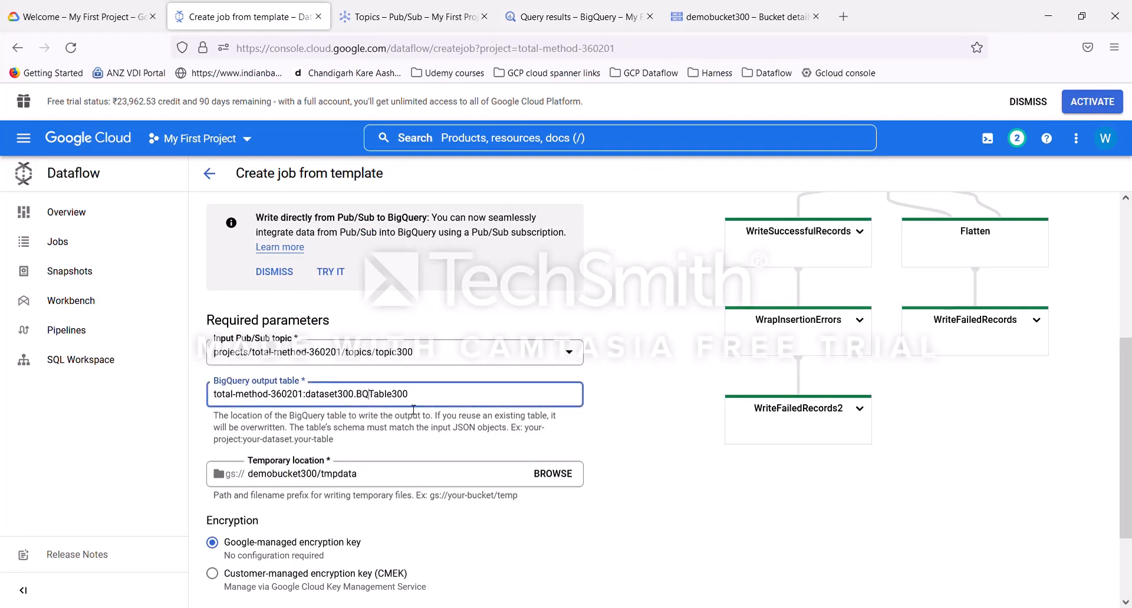
scroll(361, 474, down, 2)
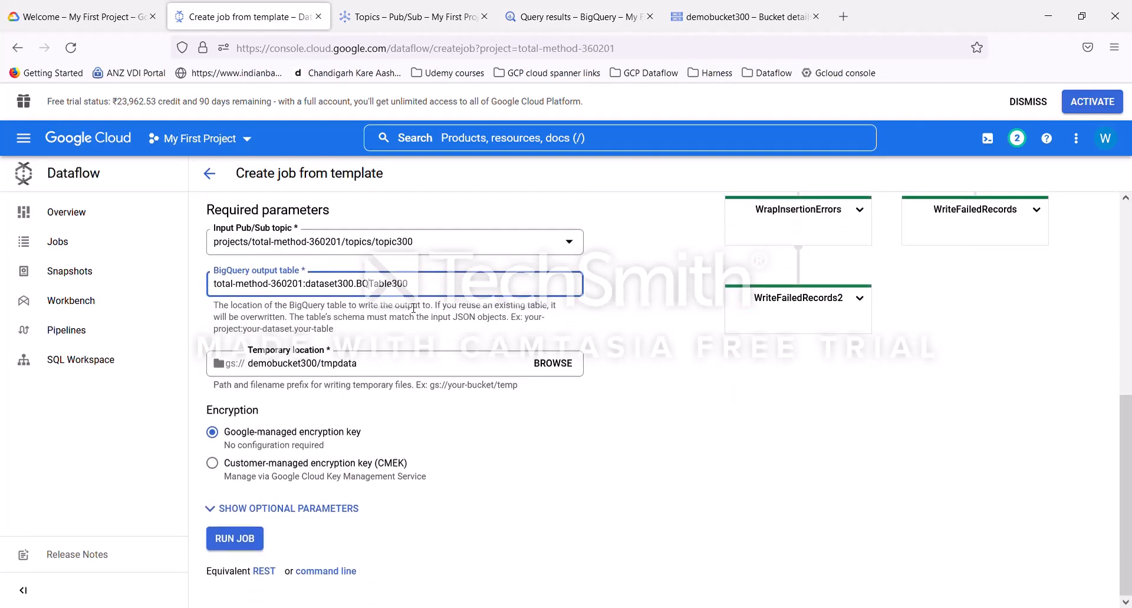
click(737, 18)
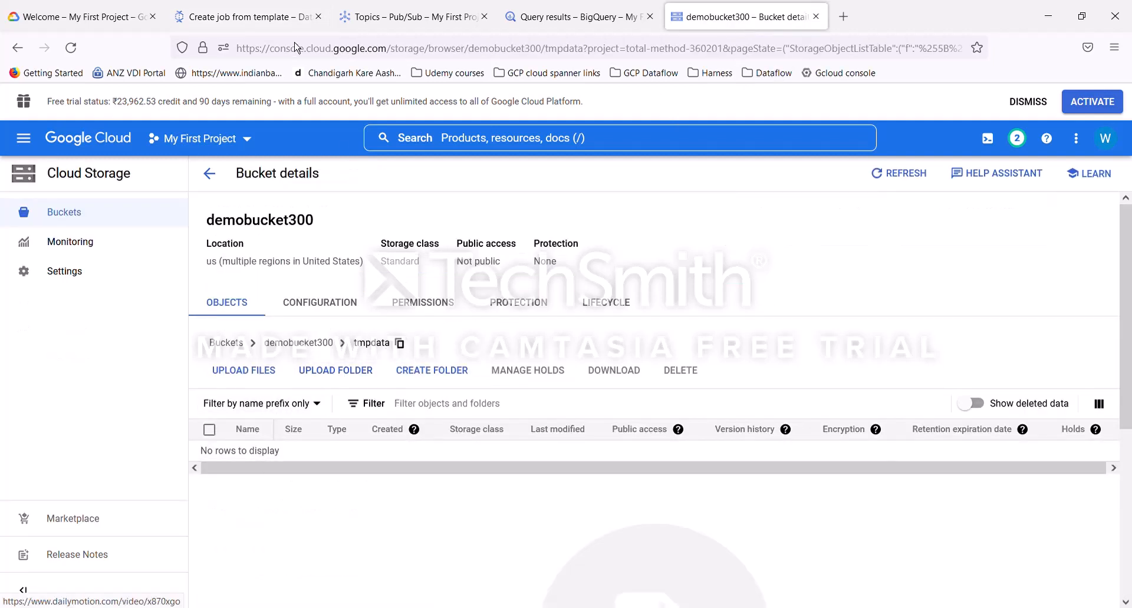
click(283, 18)
scroll(484, 376, up, 1)
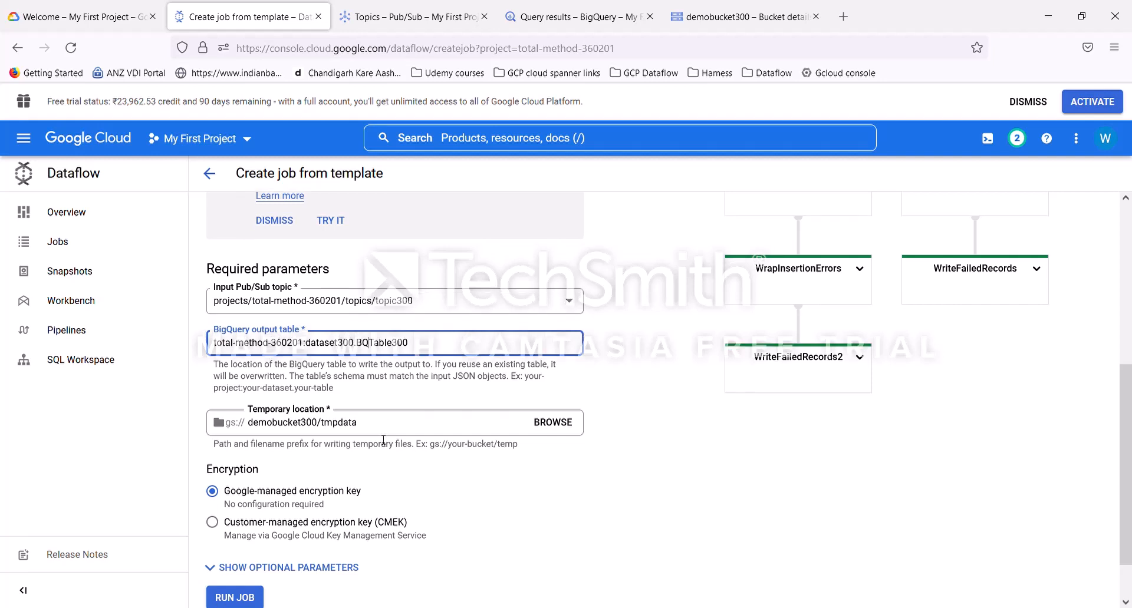
scroll(382, 437, down, 1)
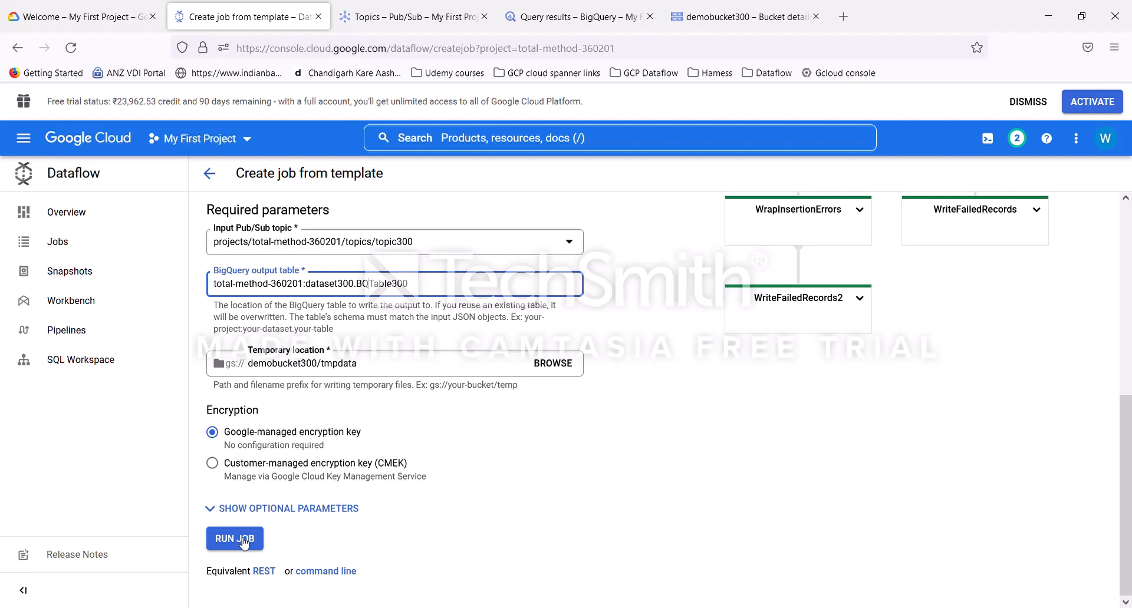
scroll(622, 498, up, 6)
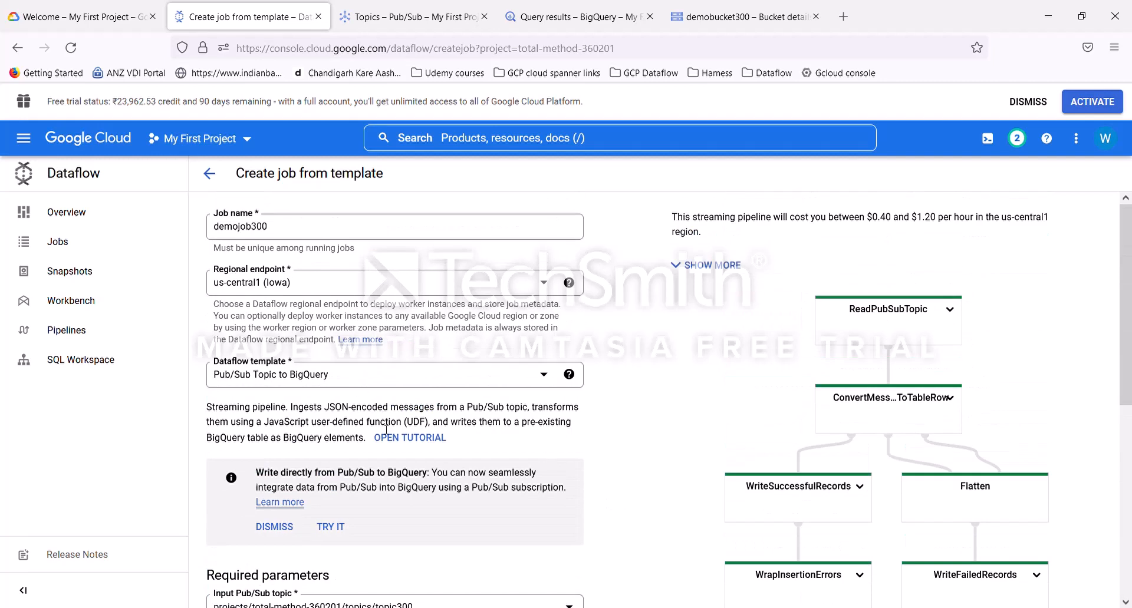
scroll(413, 439, down, 3)
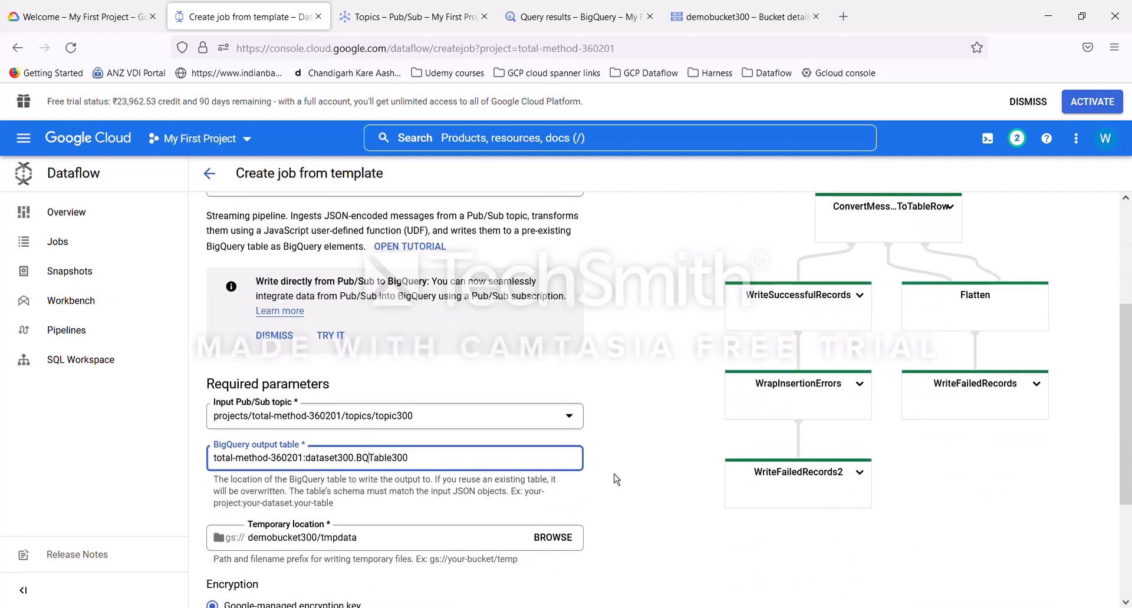
scroll(616, 478, up, 1)
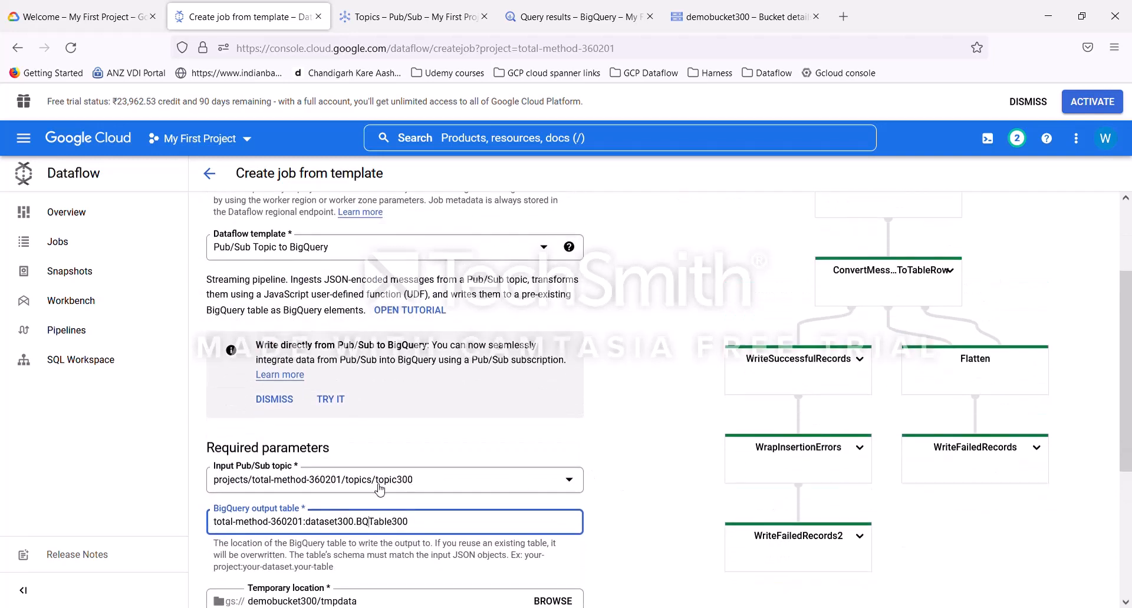
scroll(613, 468, down, 3)
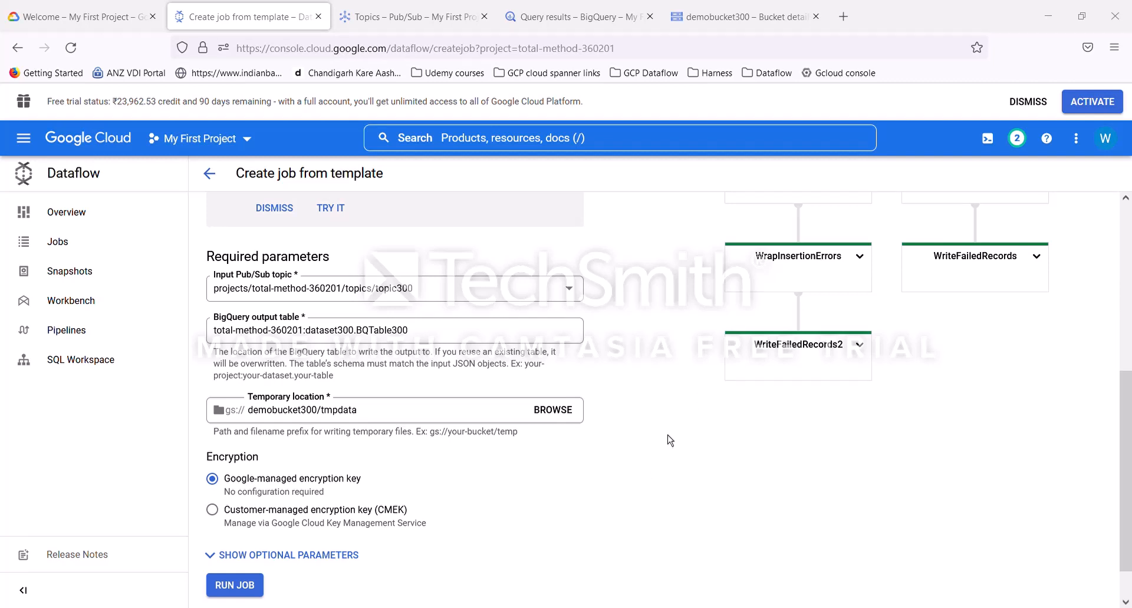
click(741, 362)
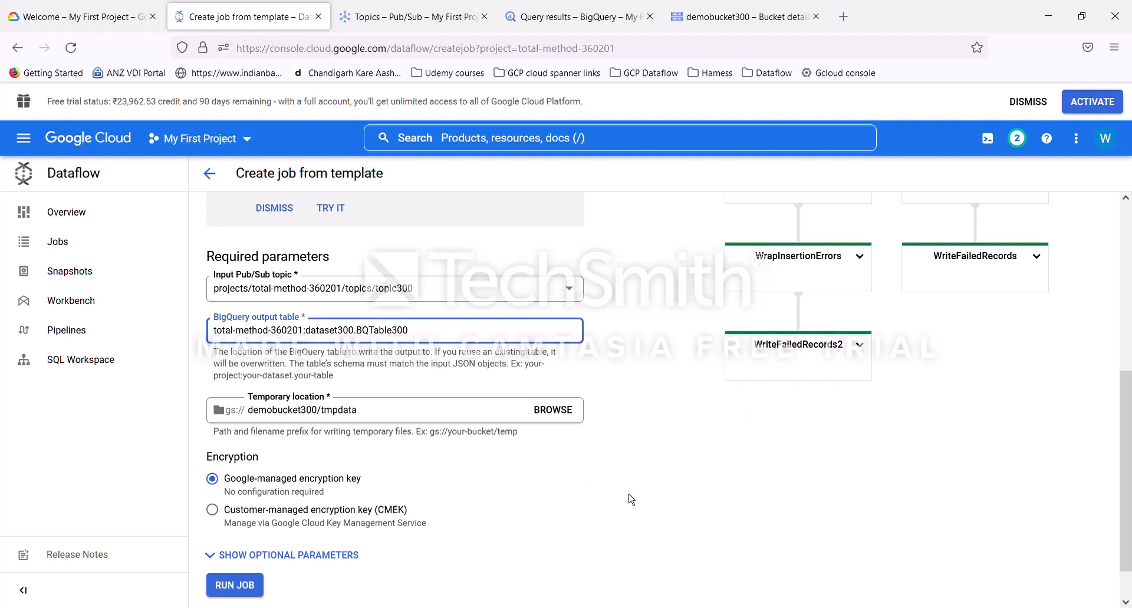
Step: Run the Dataflow job demojob300 from the completed template form
scroll(629, 494, down, 1)
click(235, 539)
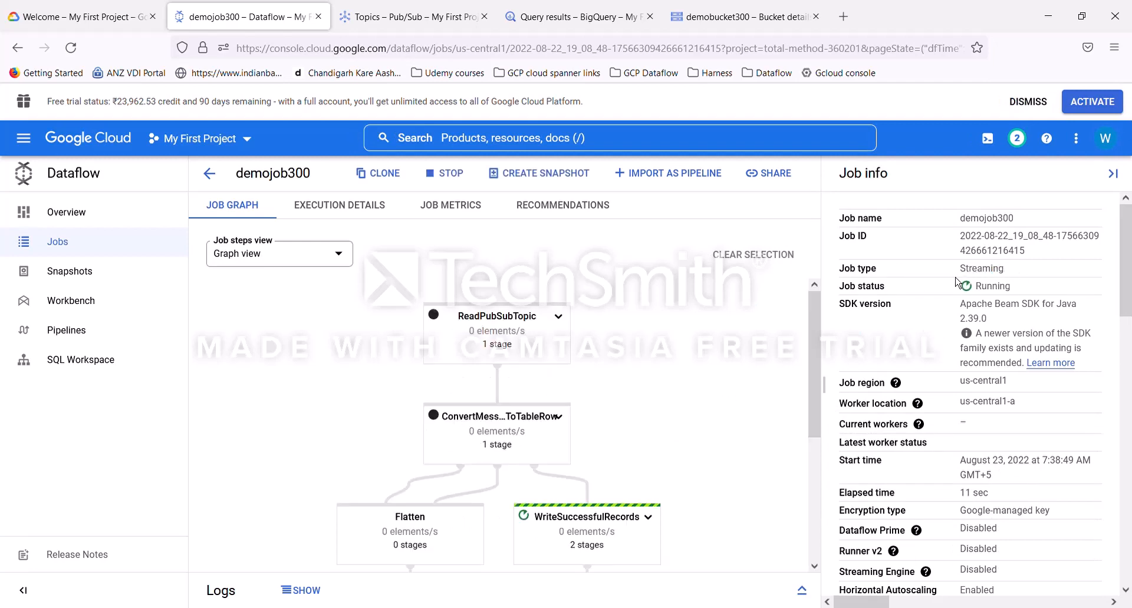
drag(1008, 273, 1017, 278)
click(1019, 277)
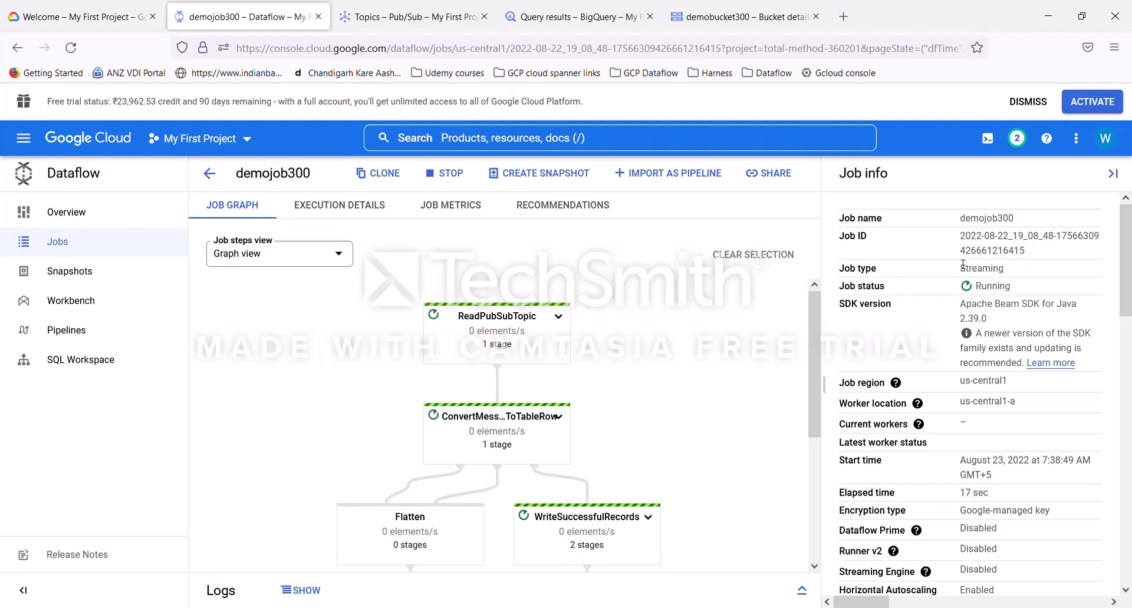
Step: Examine the running job's graph and the step details of ReadPubSubTopic and WriteSuccessfulRecords
scroll(1002, 472, down, 5)
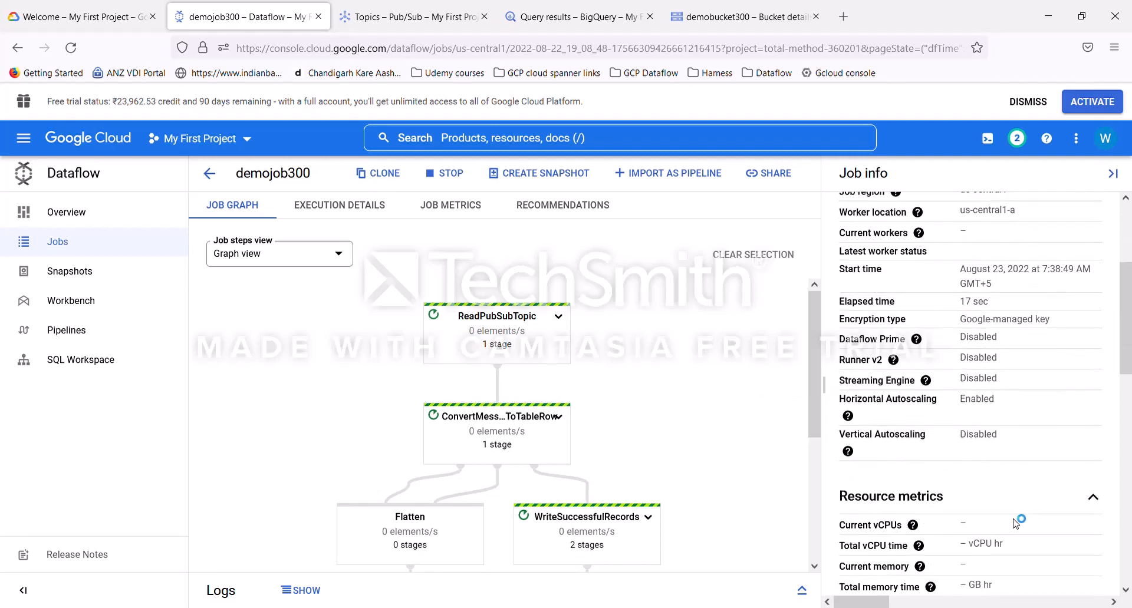
scroll(1015, 522, down, 3)
scroll(1015, 521, up, 8)
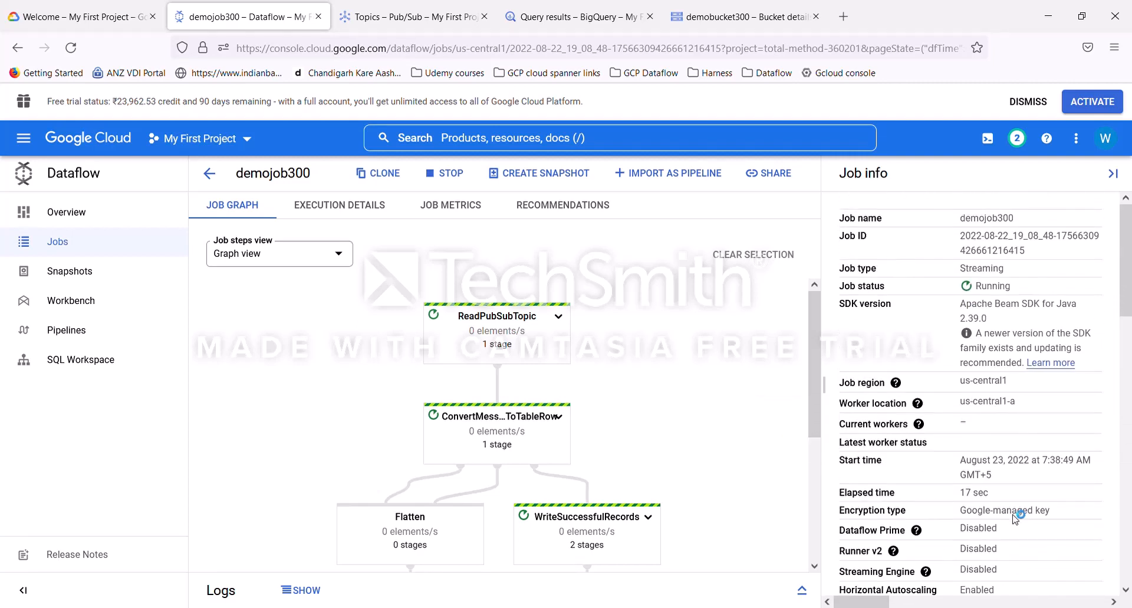
scroll(631, 466, down, 2)
scroll(655, 457, up, 2)
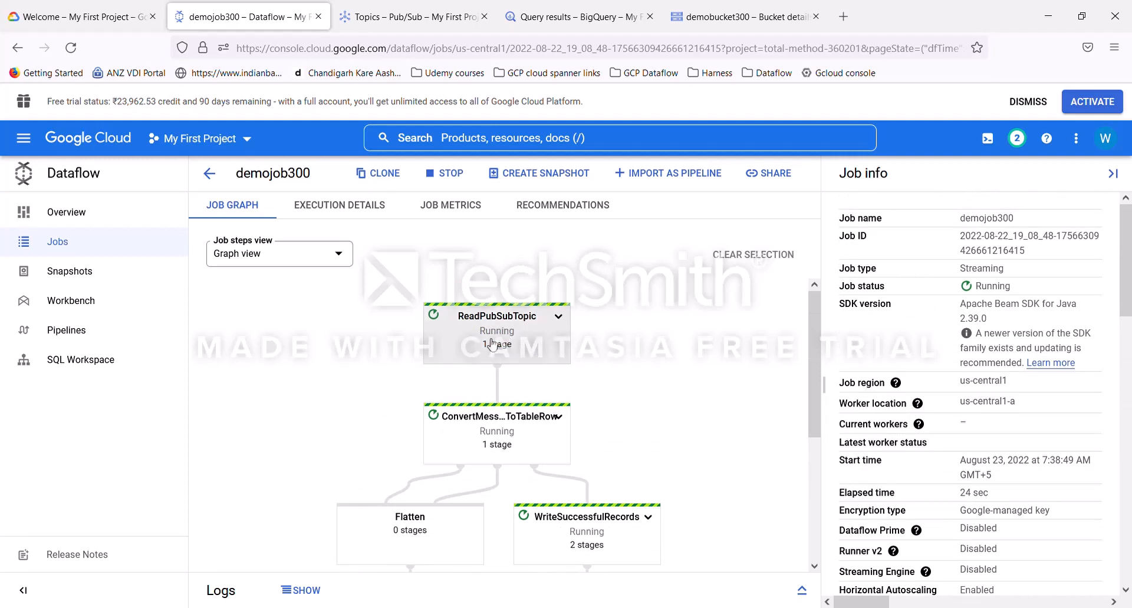
scroll(542, 414, down, 4)
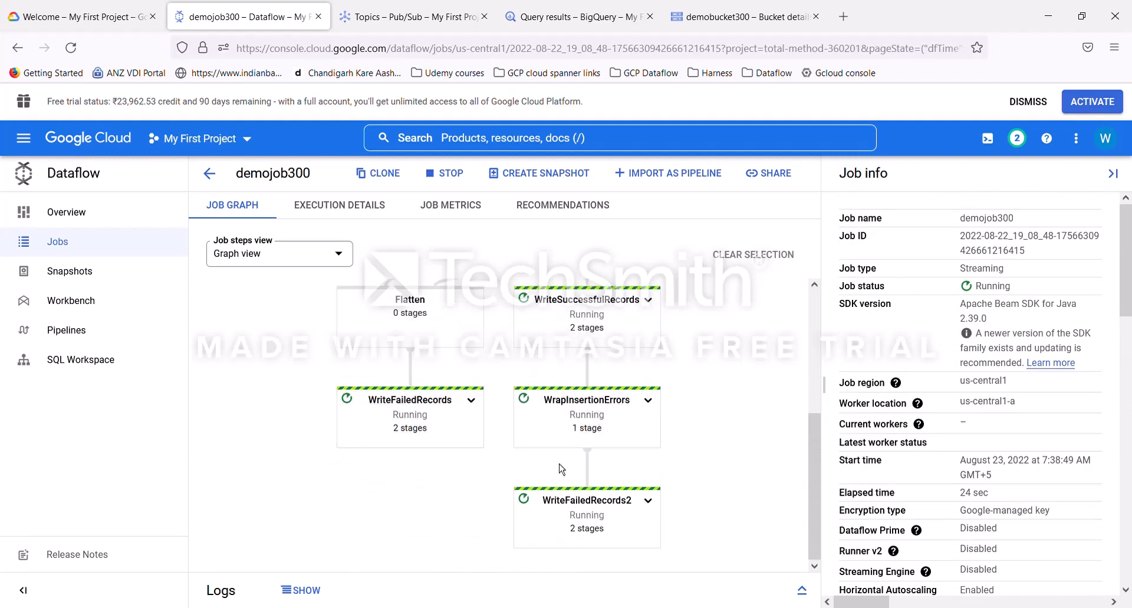
scroll(575, 466, up, 4)
click(505, 337)
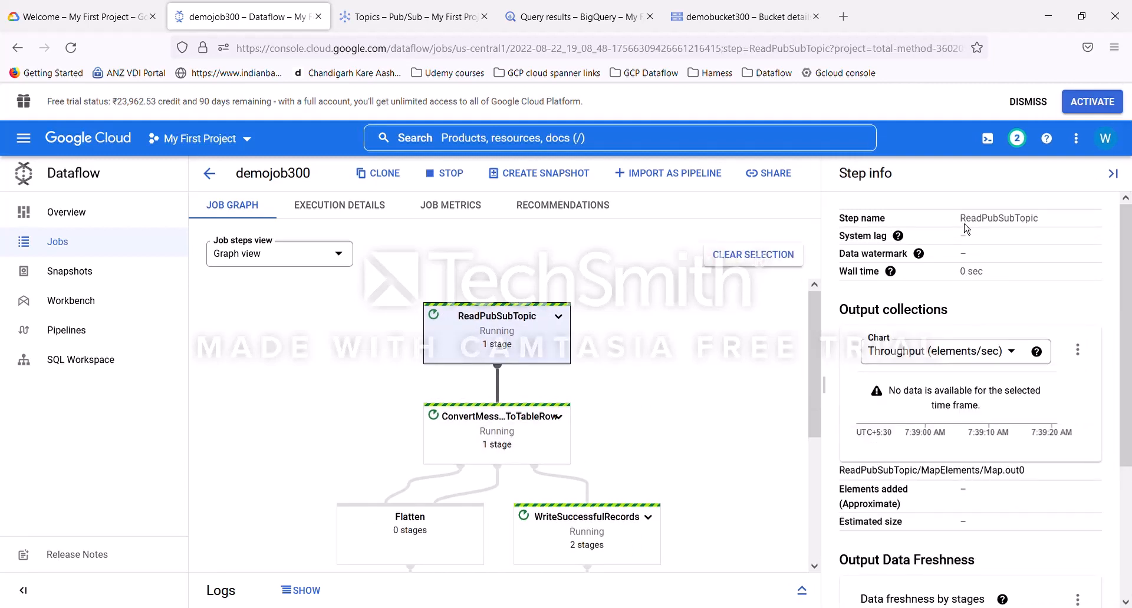
scroll(1027, 461, down, 2)
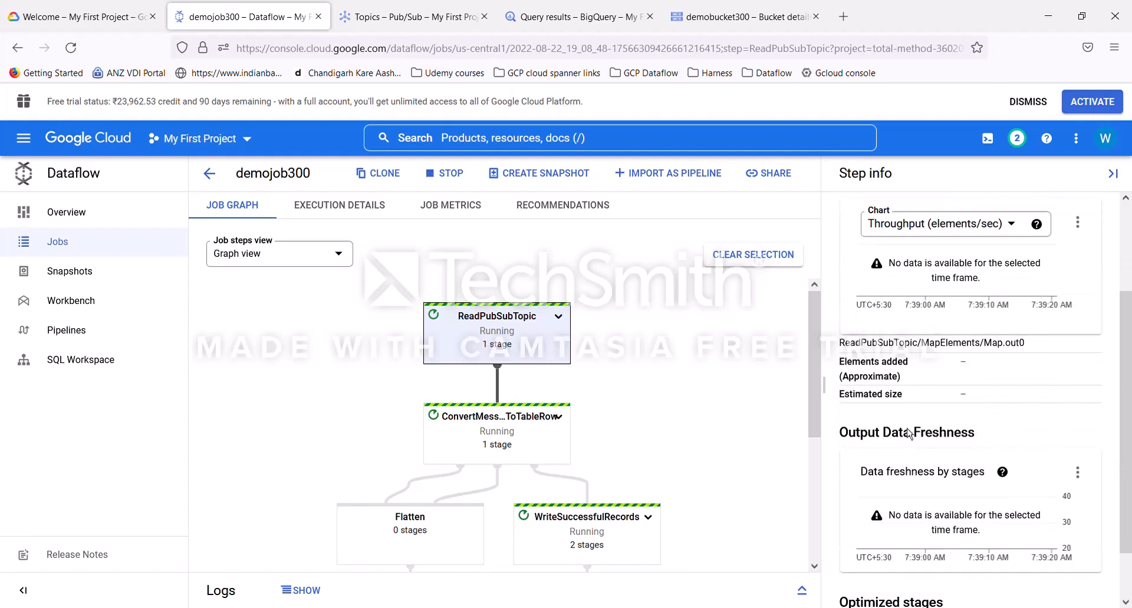
scroll(985, 534, down, 1)
scroll(1055, 528, up, 3)
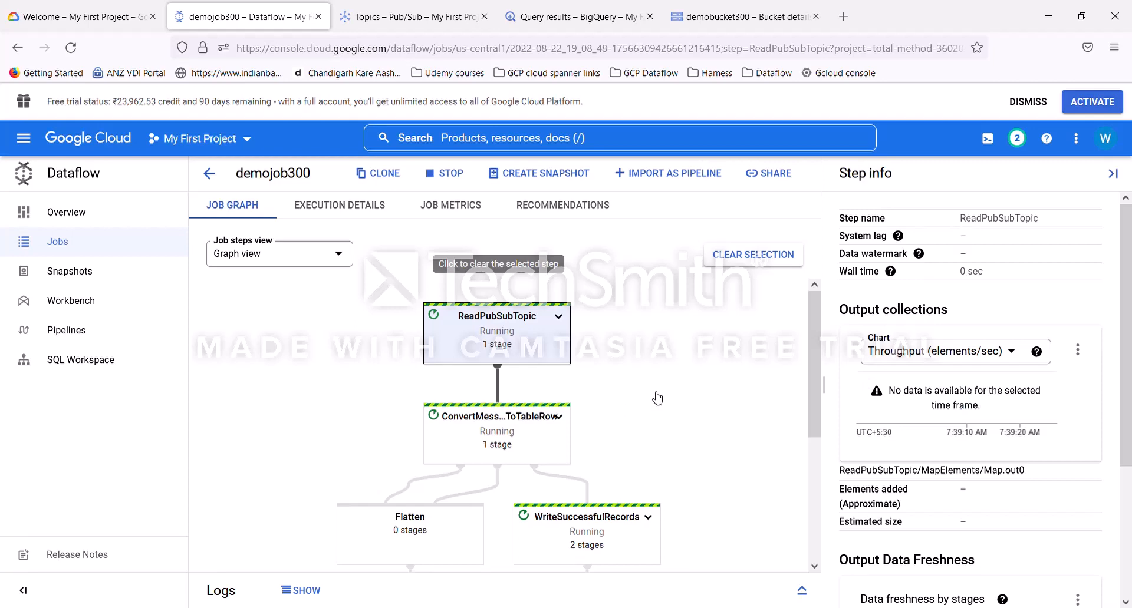
click(417, 29)
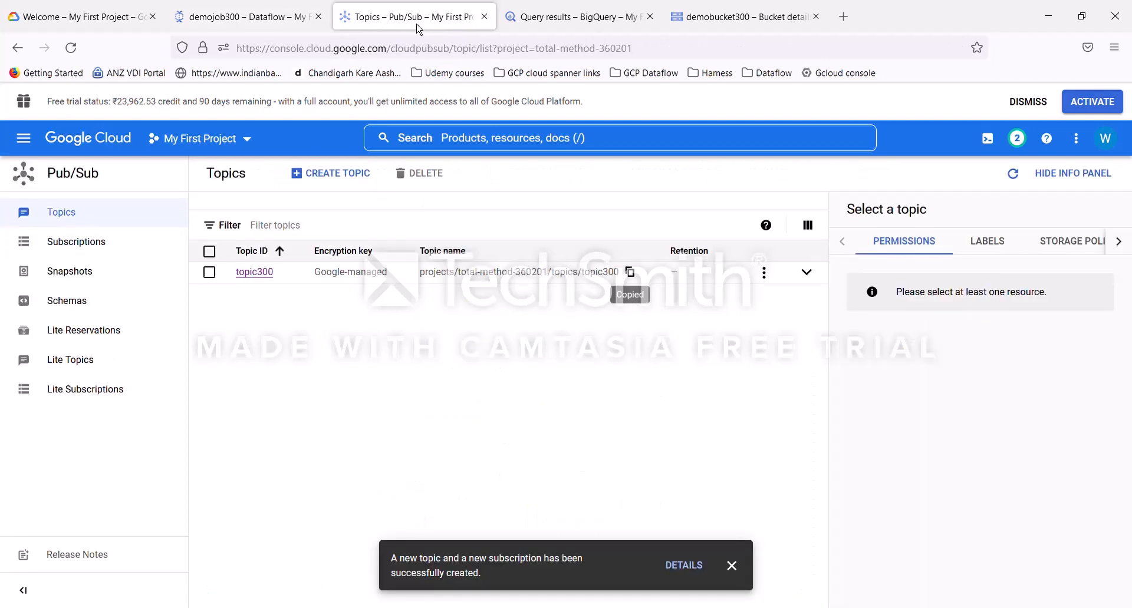
click(248, 22)
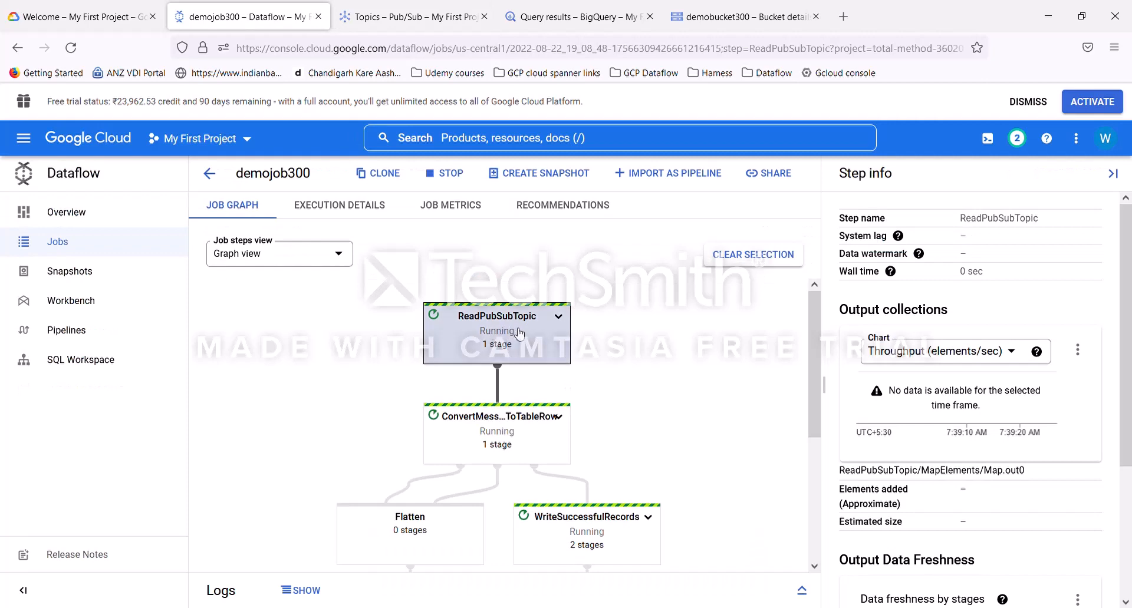
scroll(518, 333, down, 3)
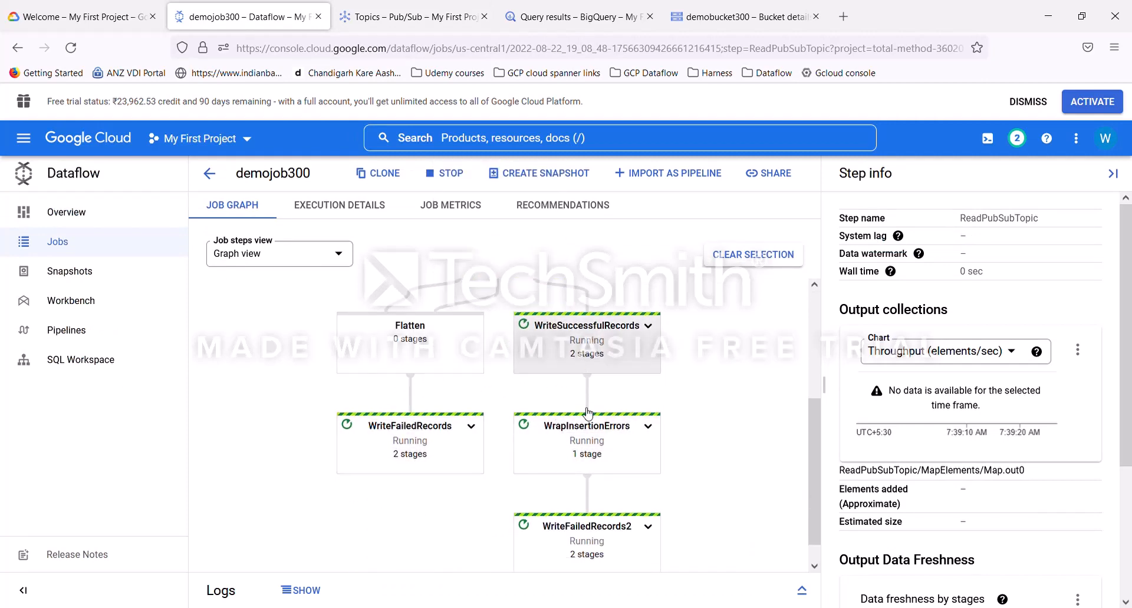
scroll(595, 464, down, 1)
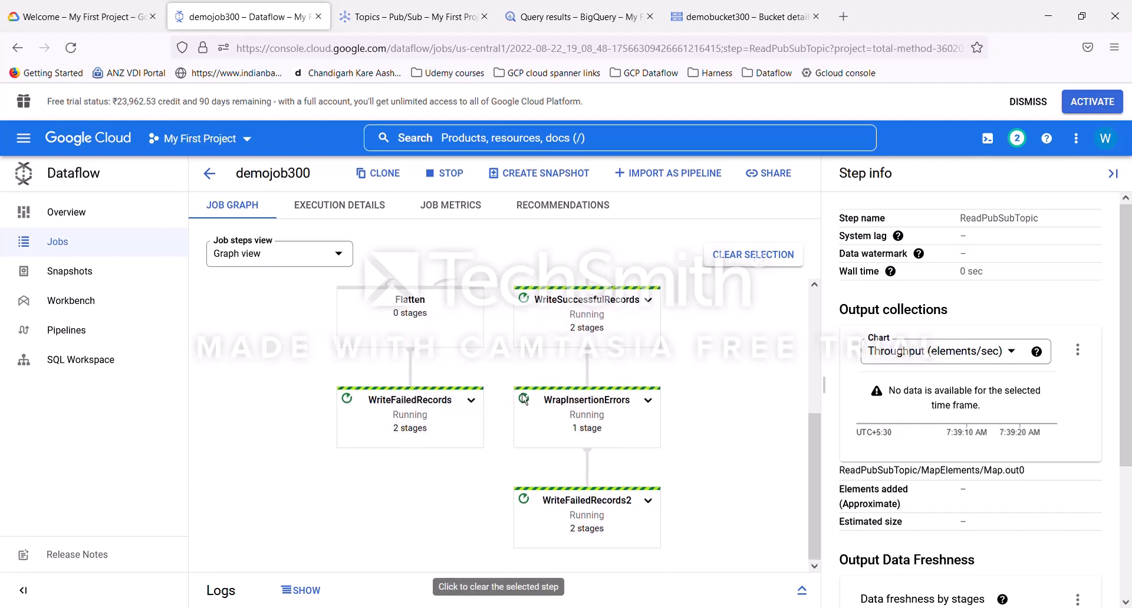
scroll(575, 368, up, 2)
click(575, 369)
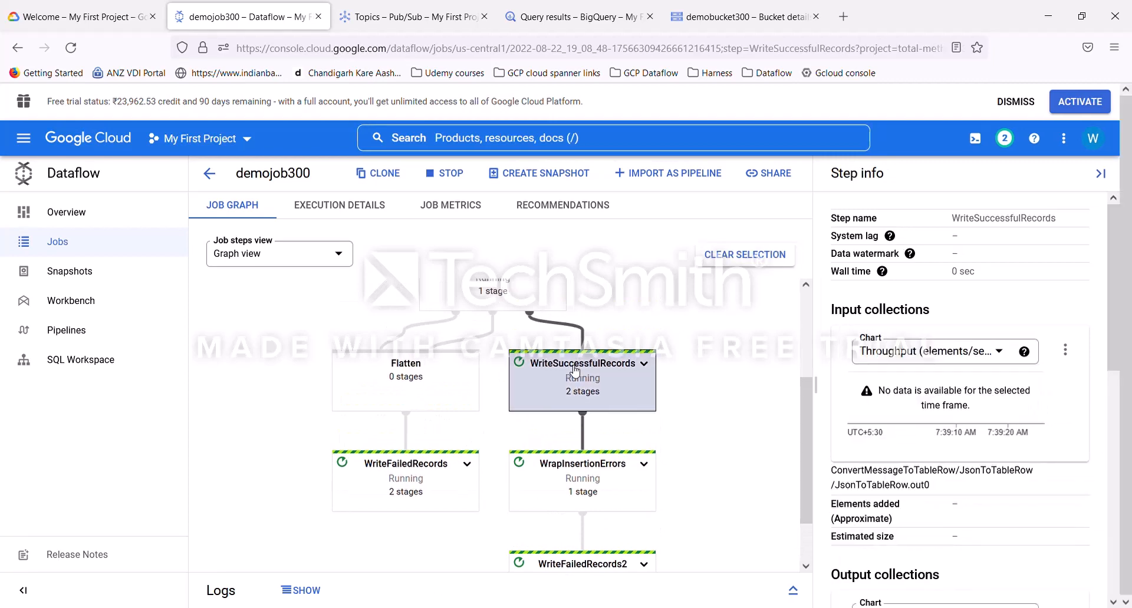
scroll(595, 428, down, 2)
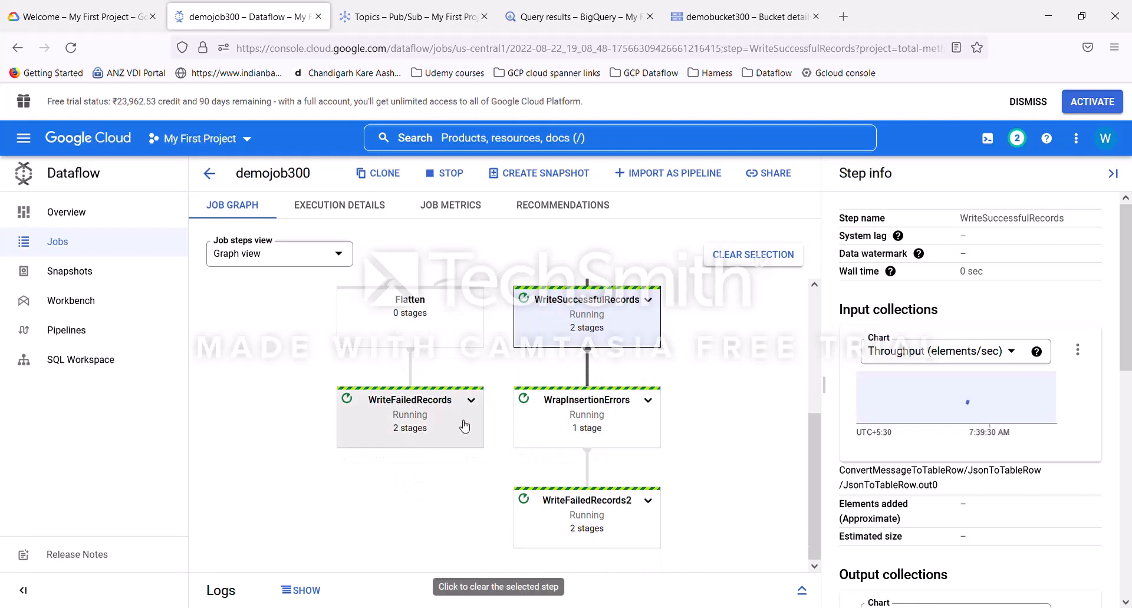
scroll(663, 404, up, 6)
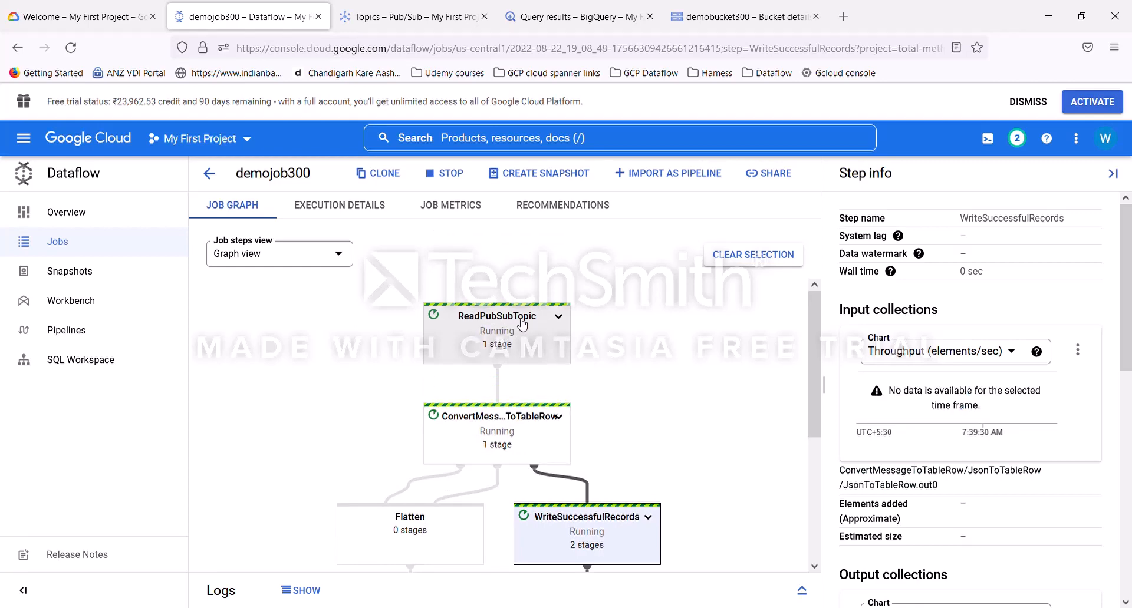
Step: Open the publish-message form for topic300 from its Messages section
click(422, 27)
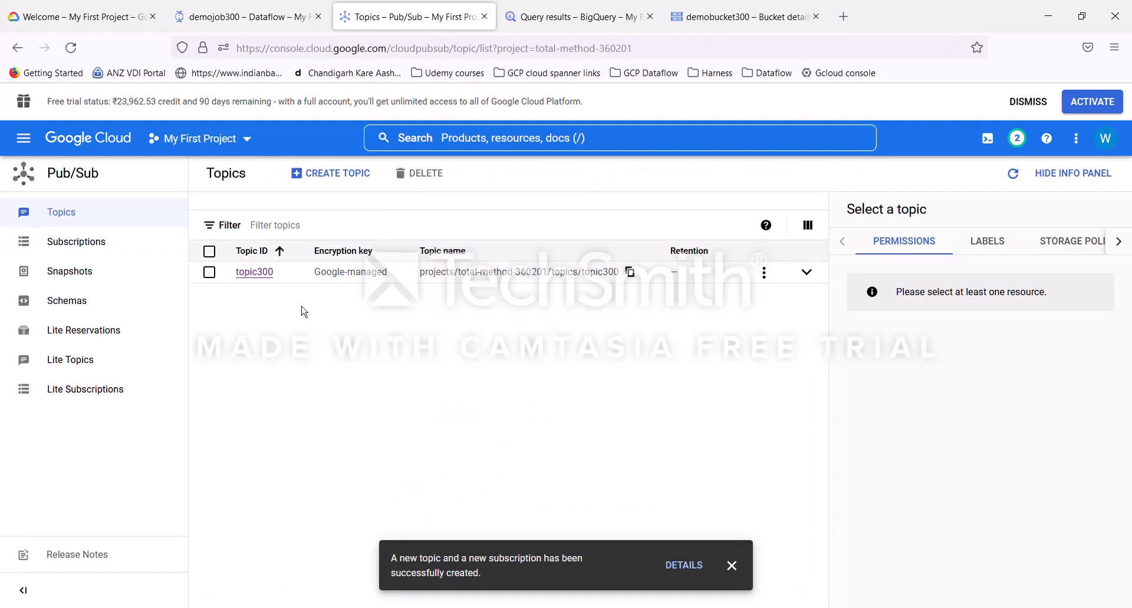
click(264, 276)
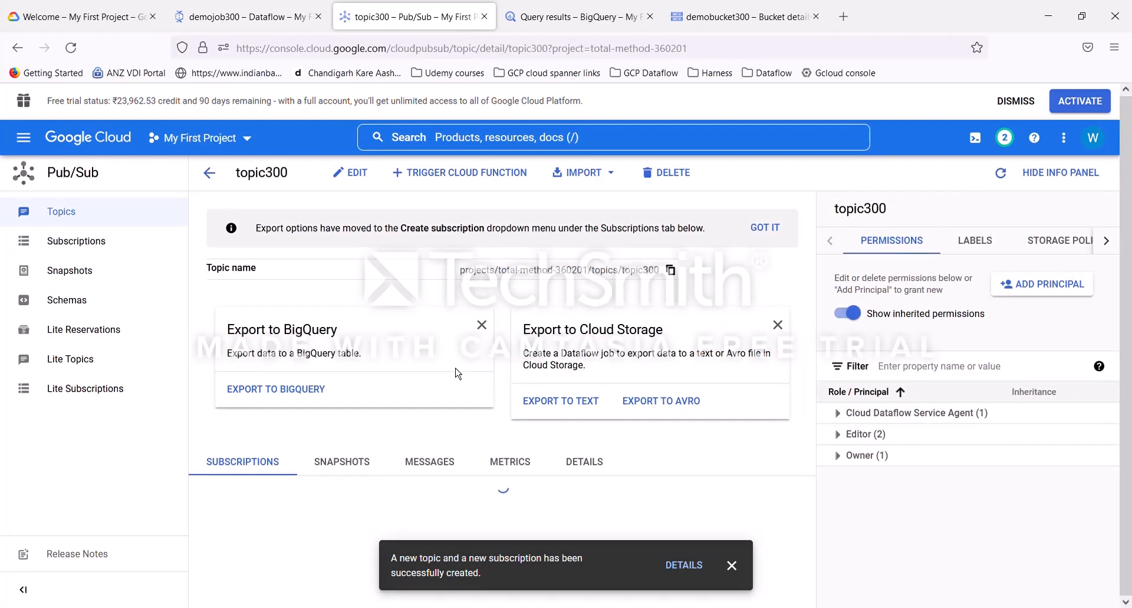
click(732, 566)
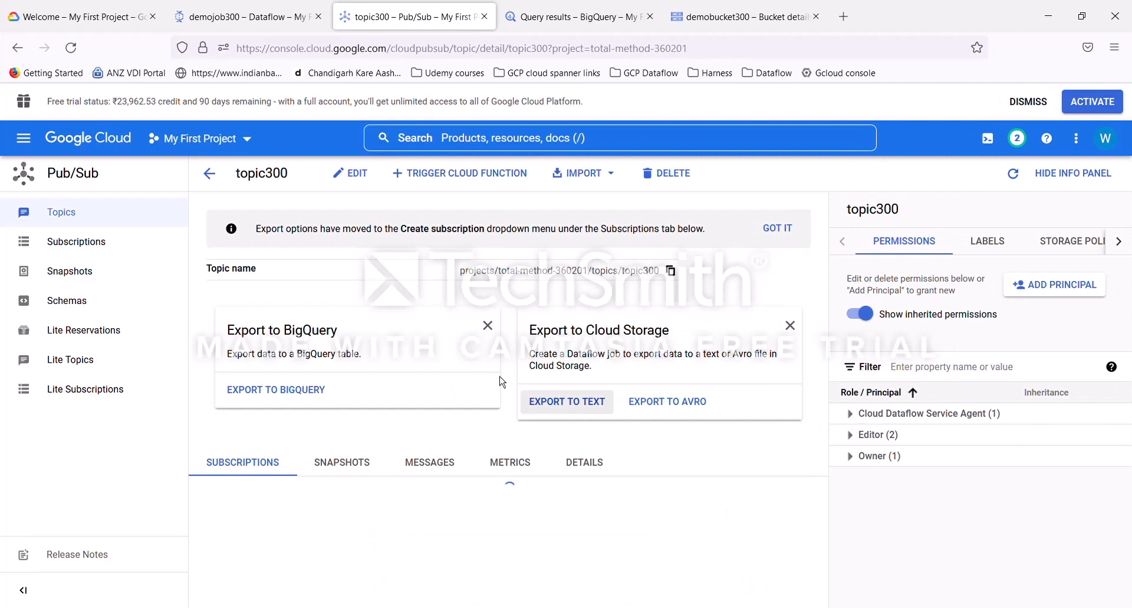
click(434, 464)
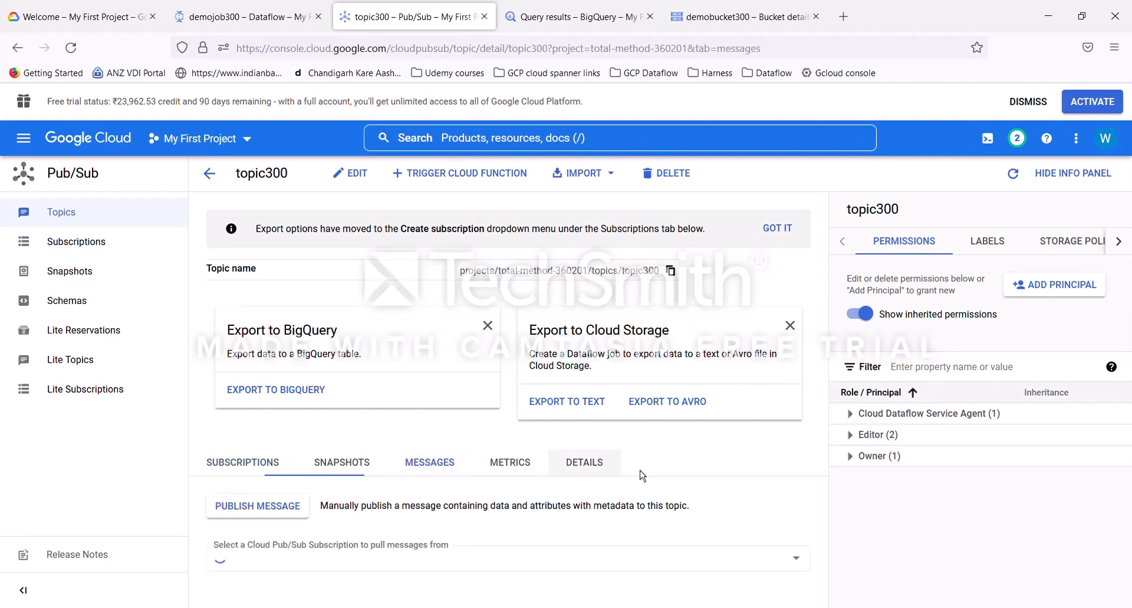
click(276, 516)
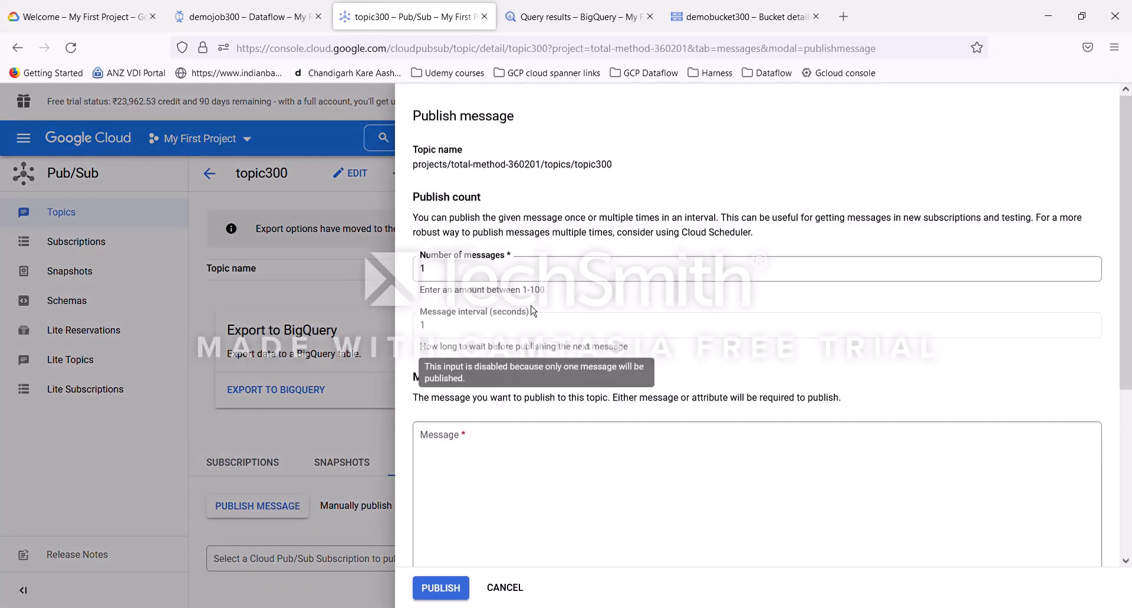
click(449, 449)
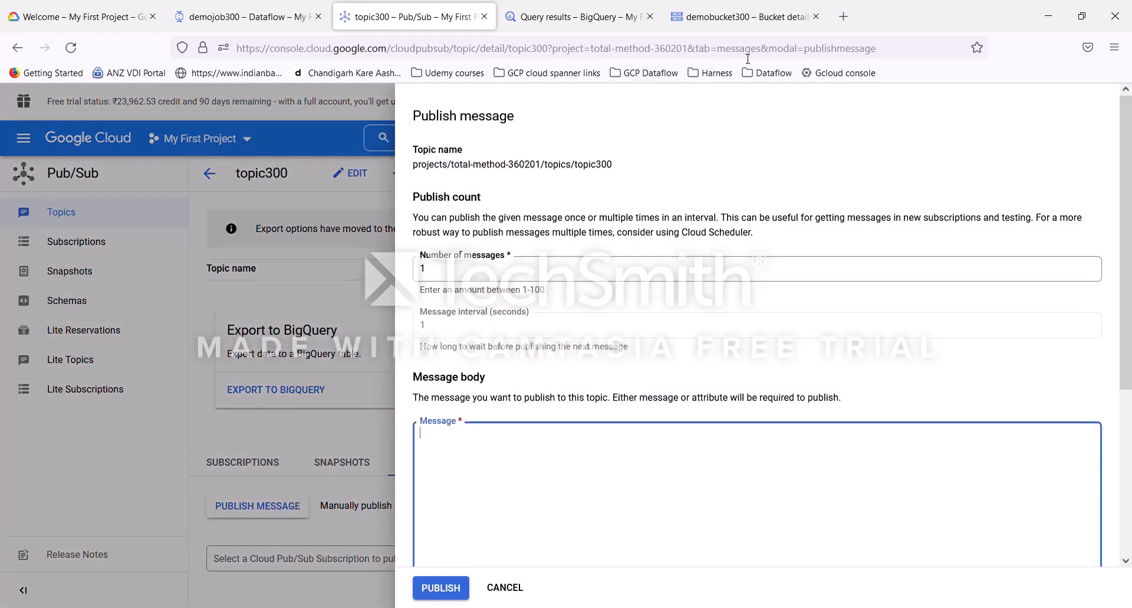
Step: Search the web for gcp streaming templates and open the Google-provided streaming templates documentation
click(856, 26)
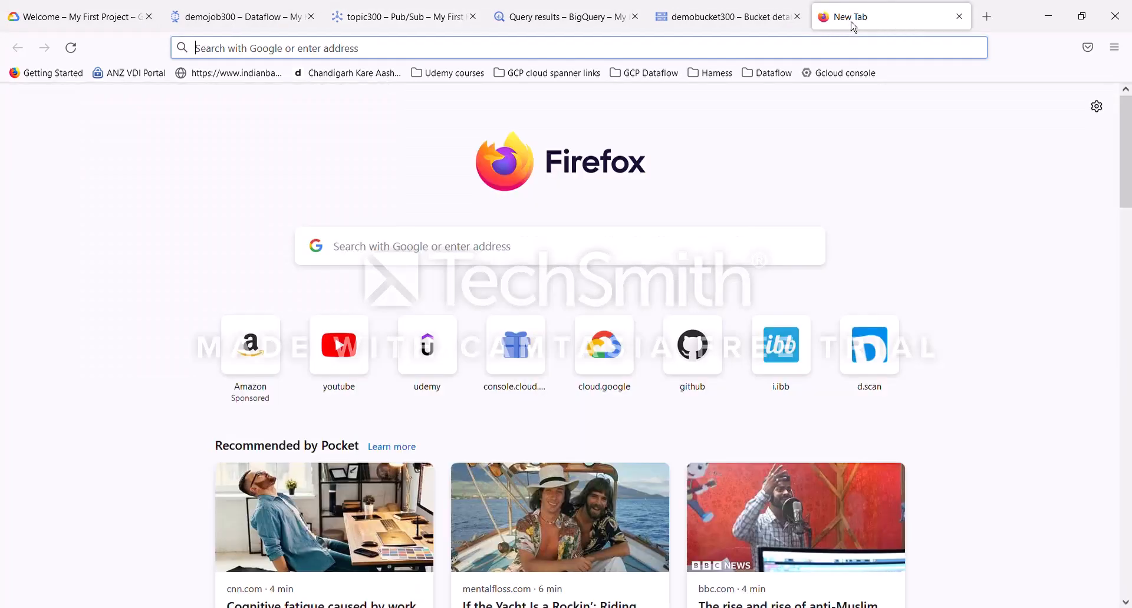
text(gcp)
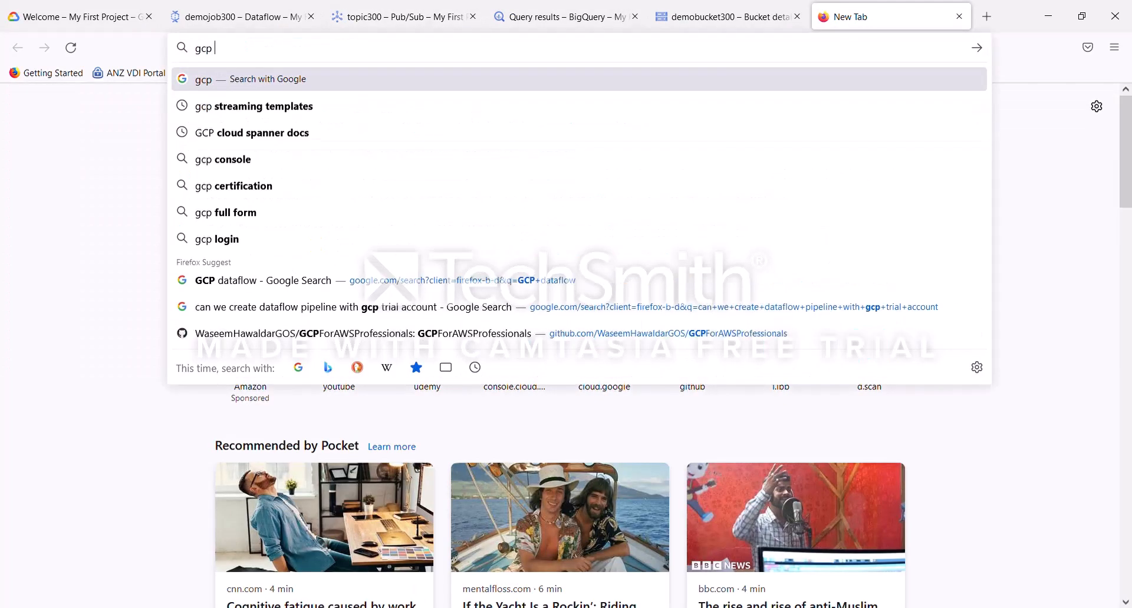
key(Down)
key(Return)
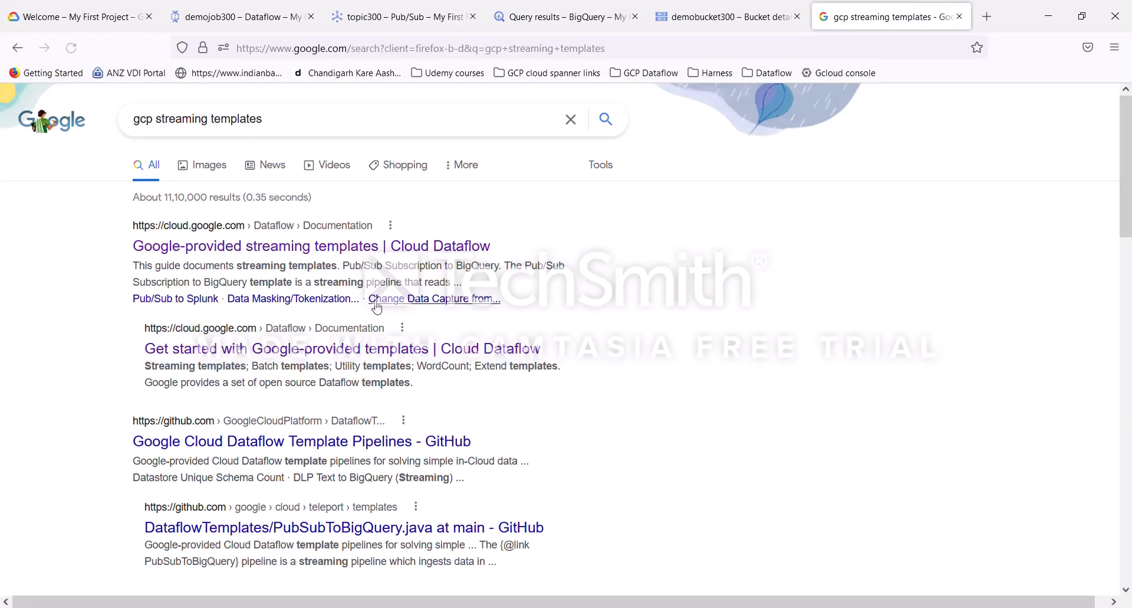
click(366, 246)
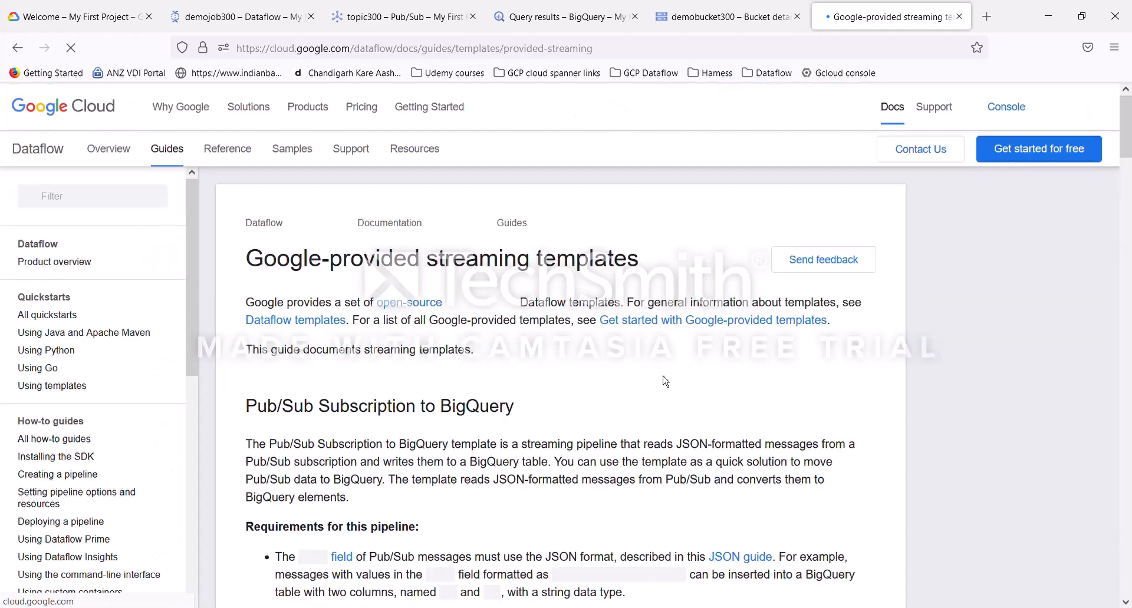
Step: Read the Pub/Sub Topic to BigQuery section's message format requirements
scroll(533, 434, down, 5)
scroll(532, 434, down, 10)
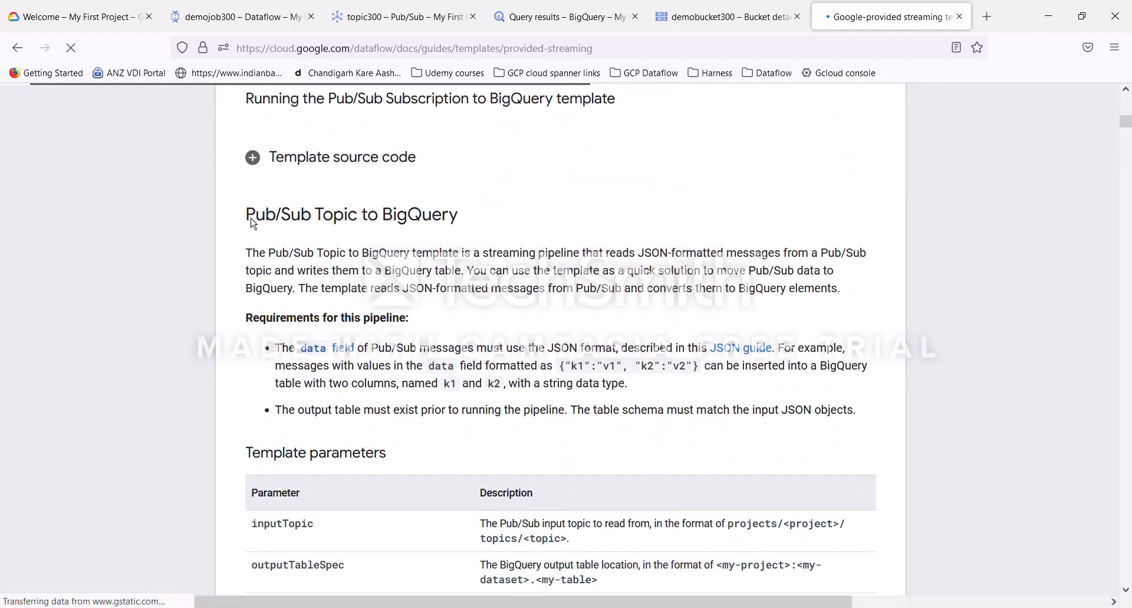
drag(244, 216, 458, 216)
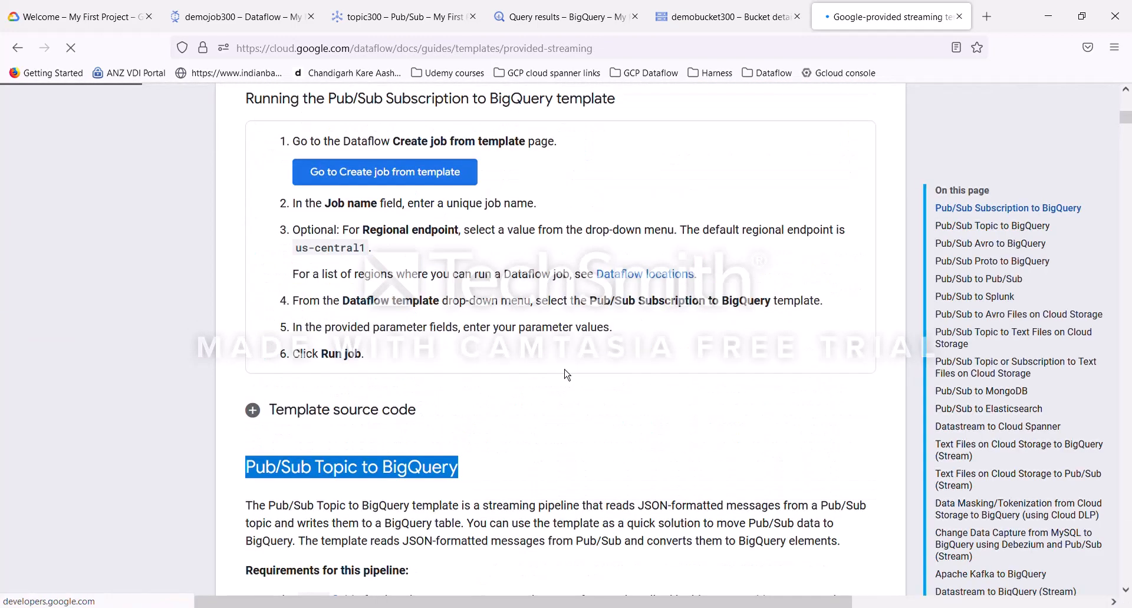
scroll(564, 441, down, 3)
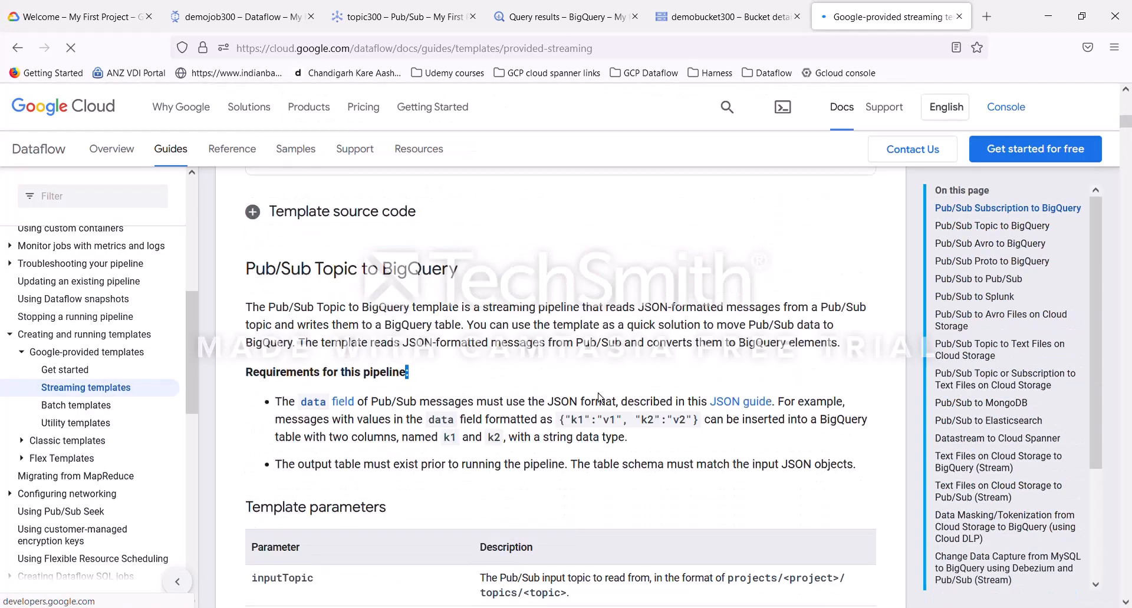
double_click(609, 420)
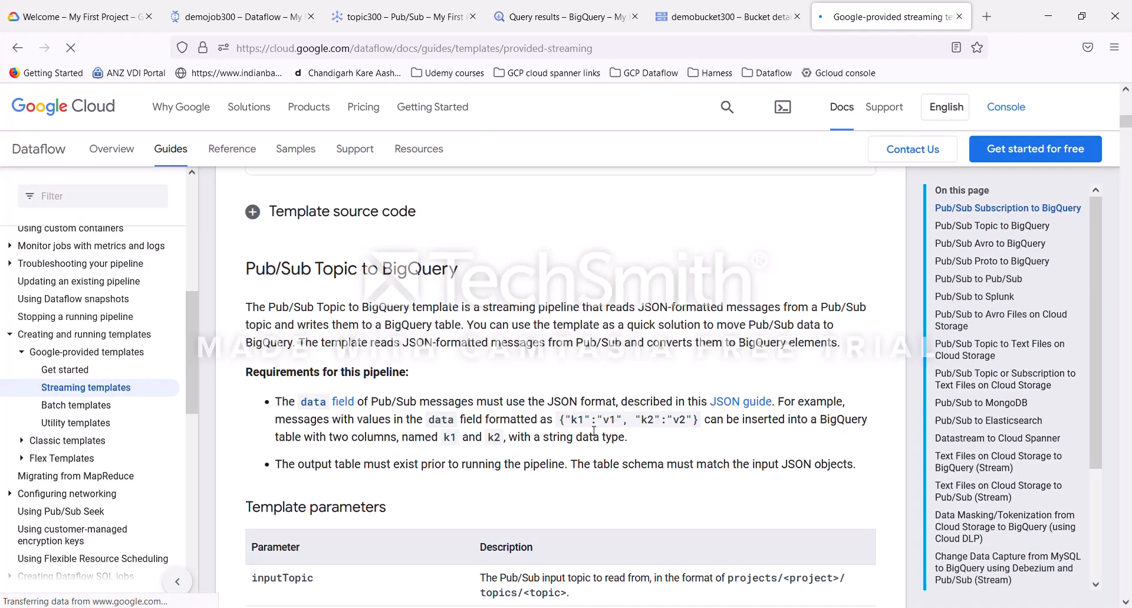
click(626, 426)
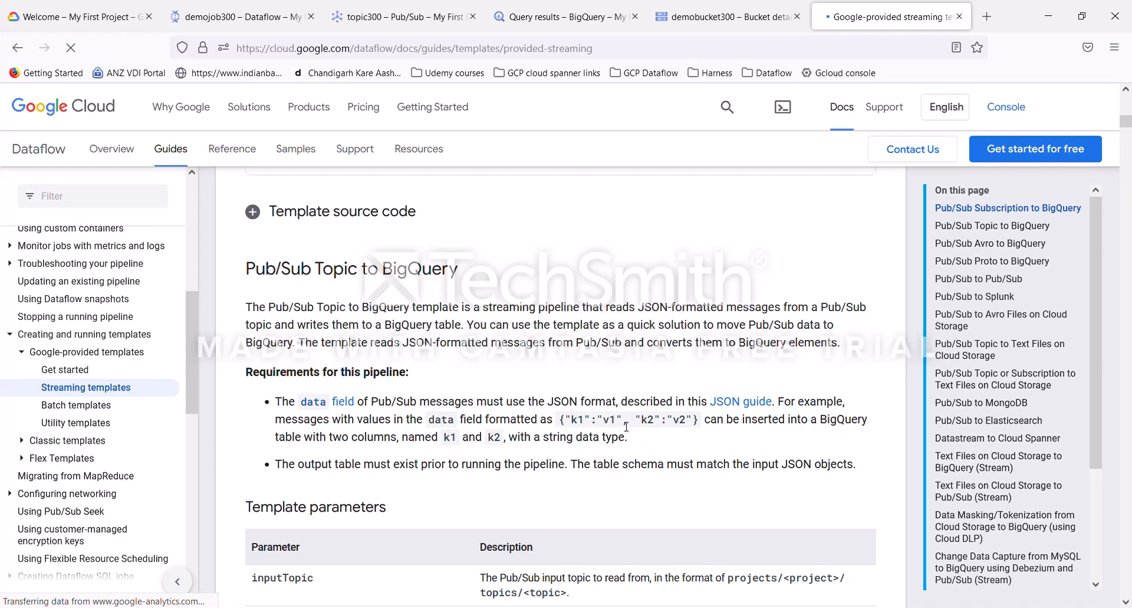
double_click(580, 421)
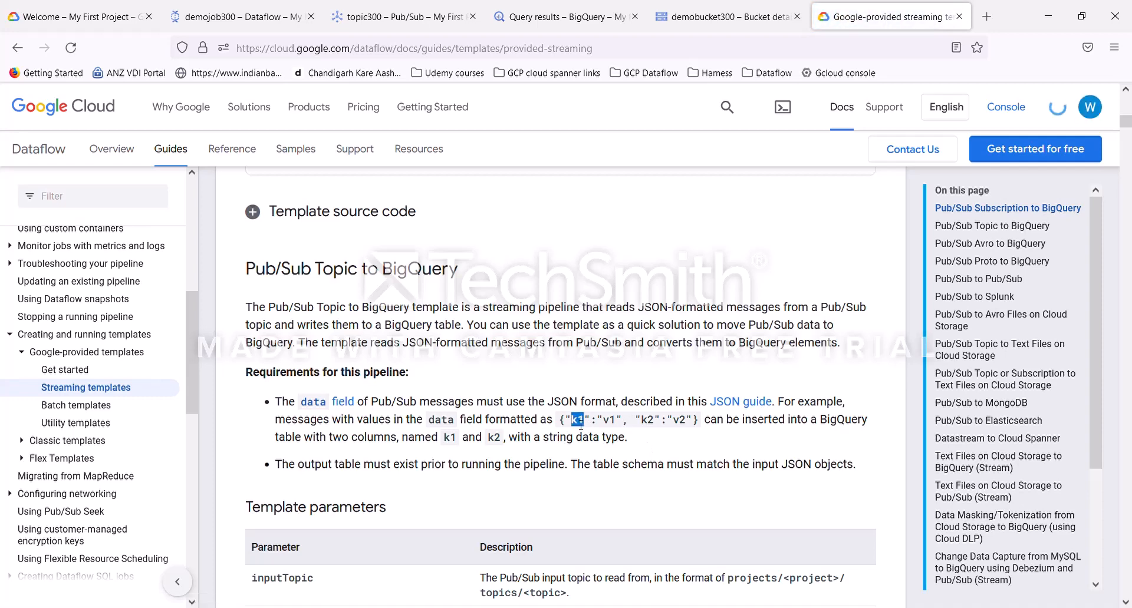
click(581, 422)
Step: Publish the JSON message {"message": "Hello GCP"} to topic300
click(404, 27)
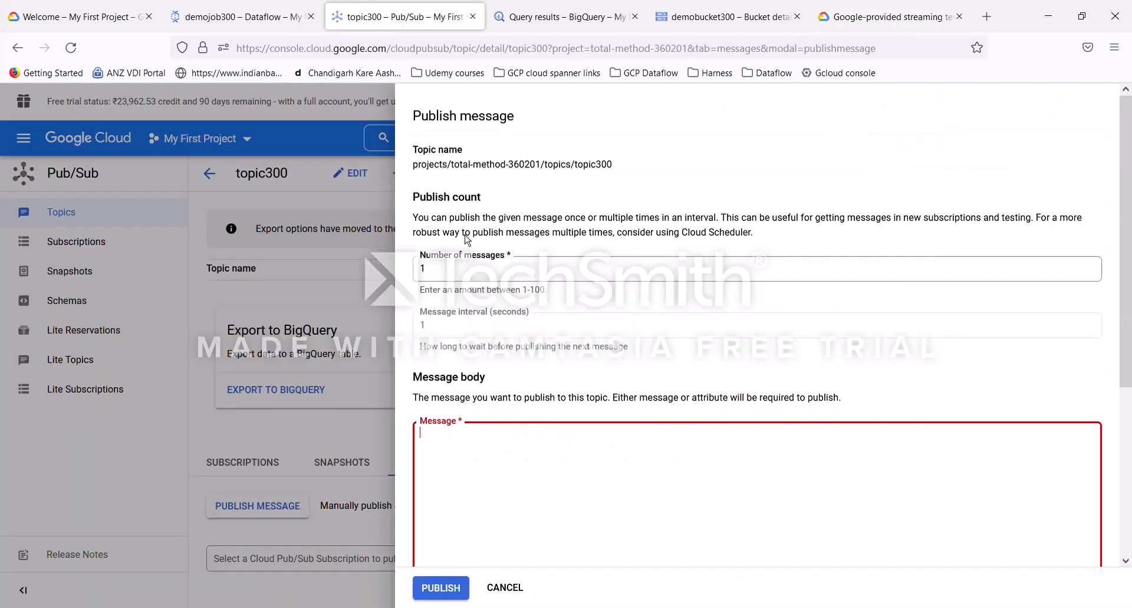
click(499, 440)
text({})
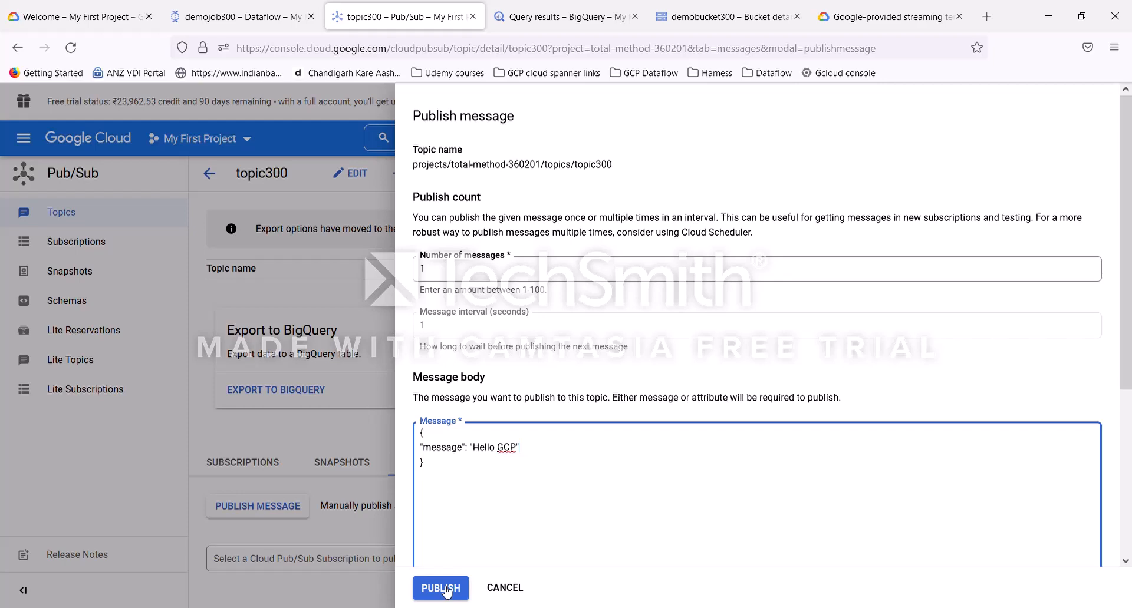
click(447, 591)
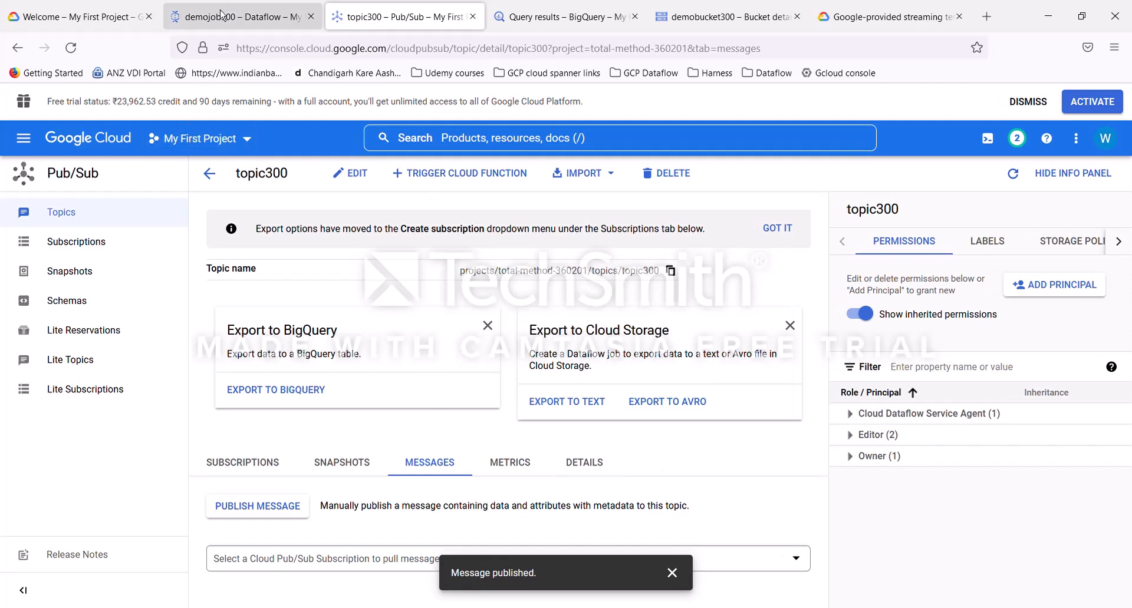
Step: Examine the ReadPubSubTopic step's output collection details in the job graph
click(256, 28)
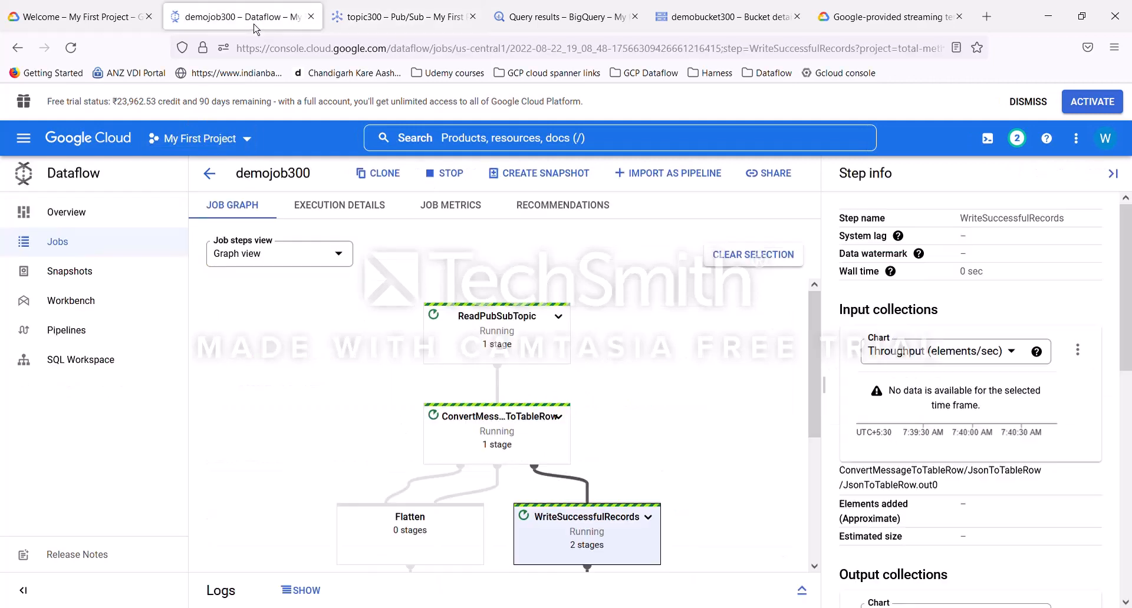
click(508, 341)
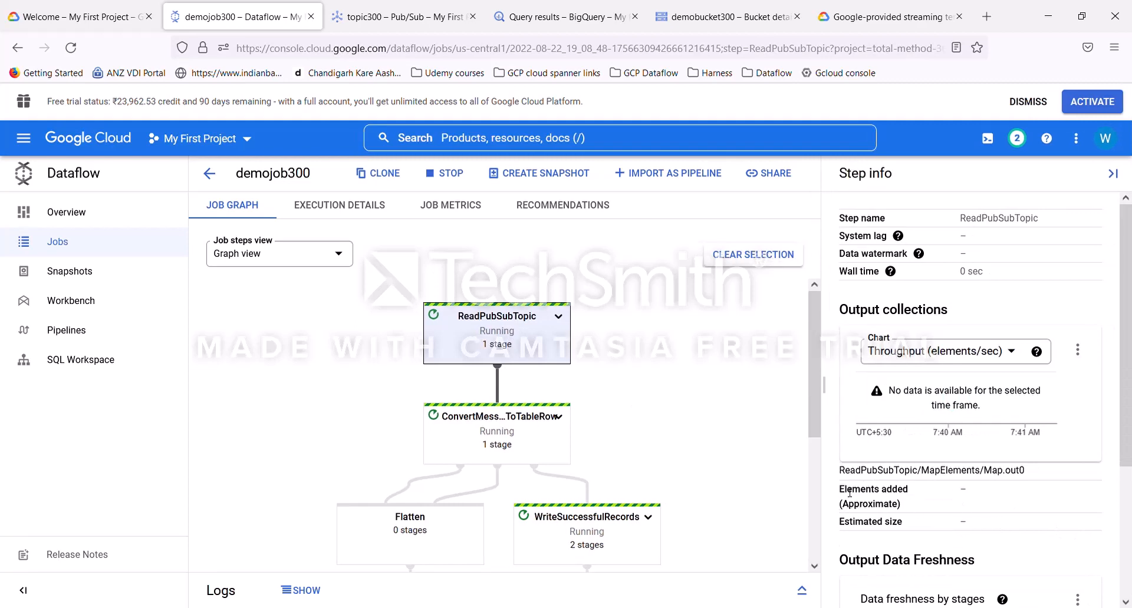
drag(847, 494, 929, 518)
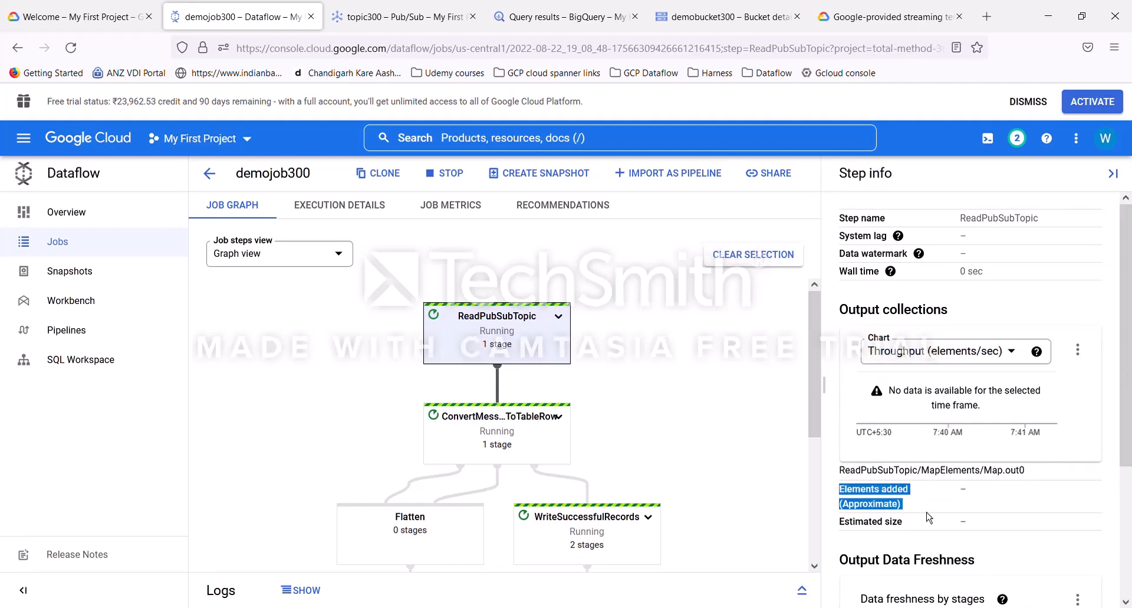
click(994, 508)
drag(851, 497, 933, 517)
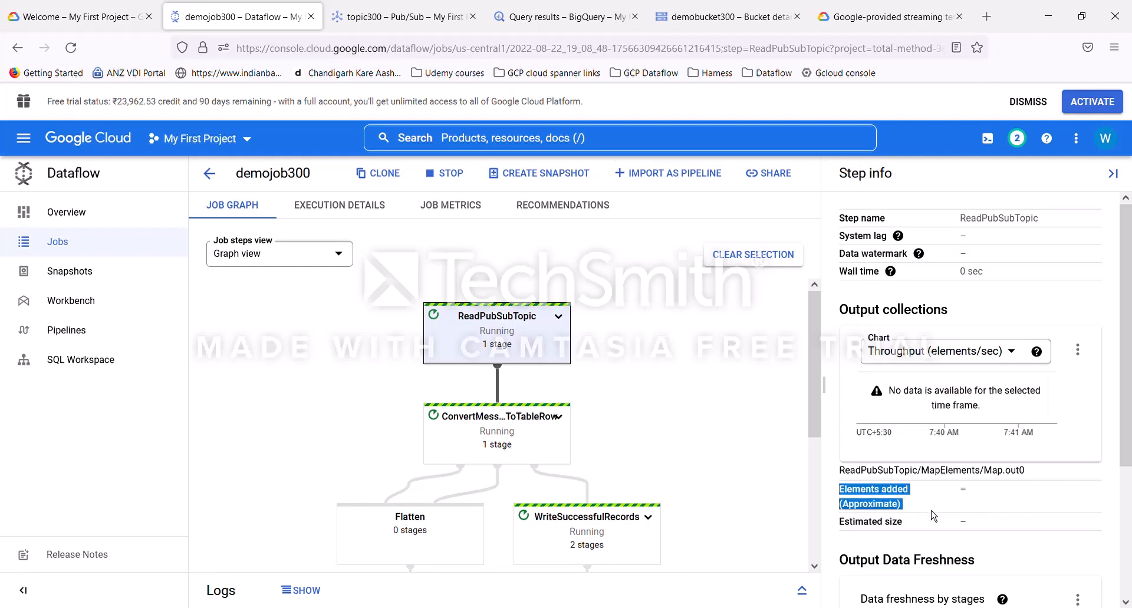
click(983, 509)
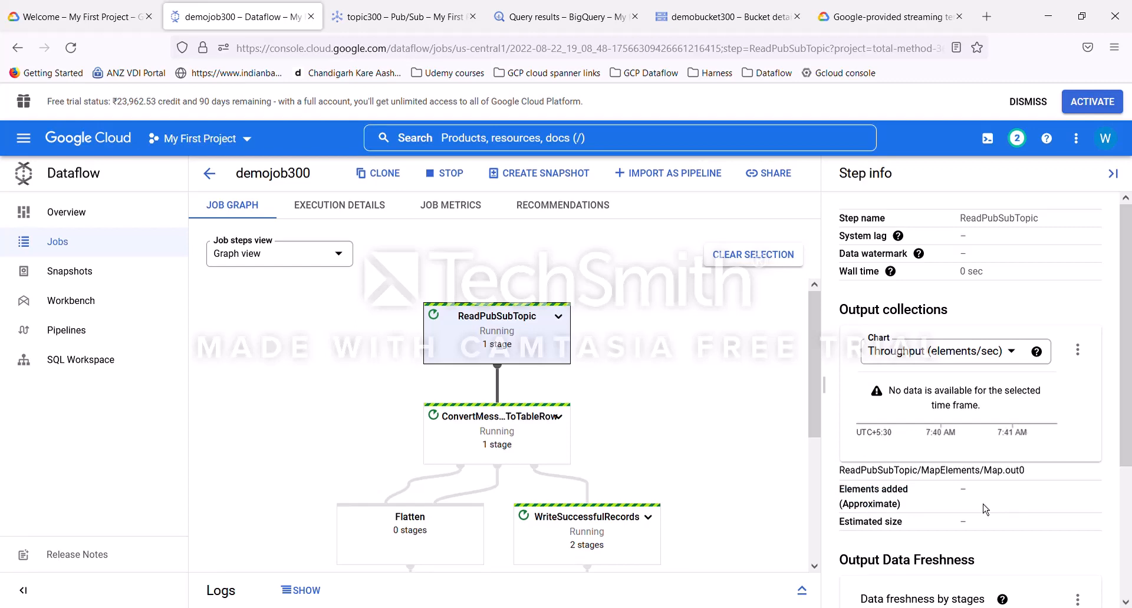
drag(845, 500, 985, 506)
click(1000, 502)
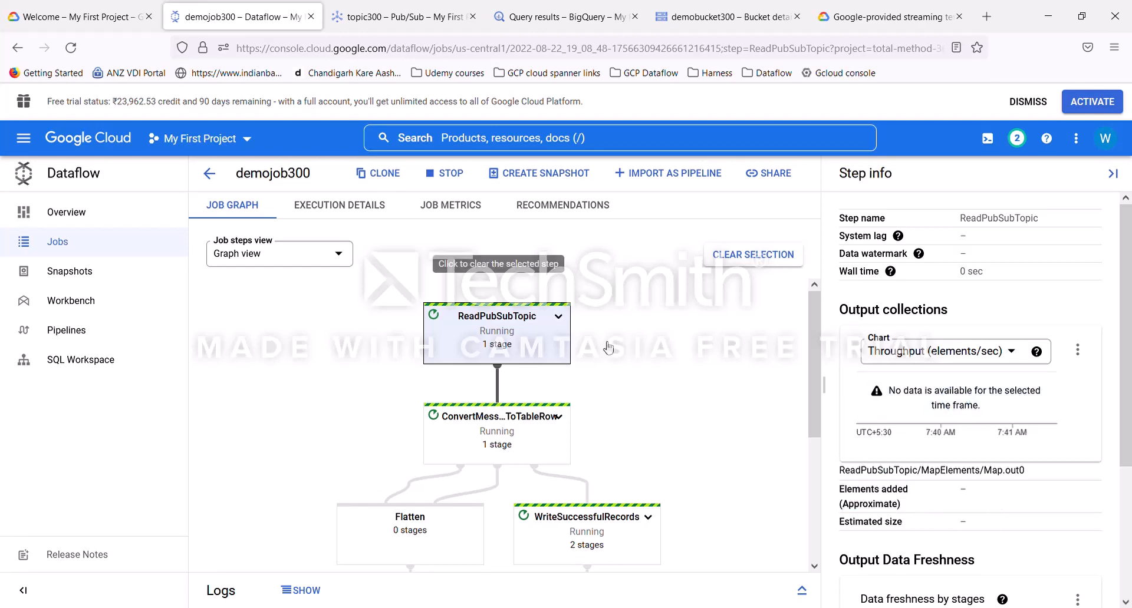
drag(843, 490, 996, 507)
click(1012, 507)
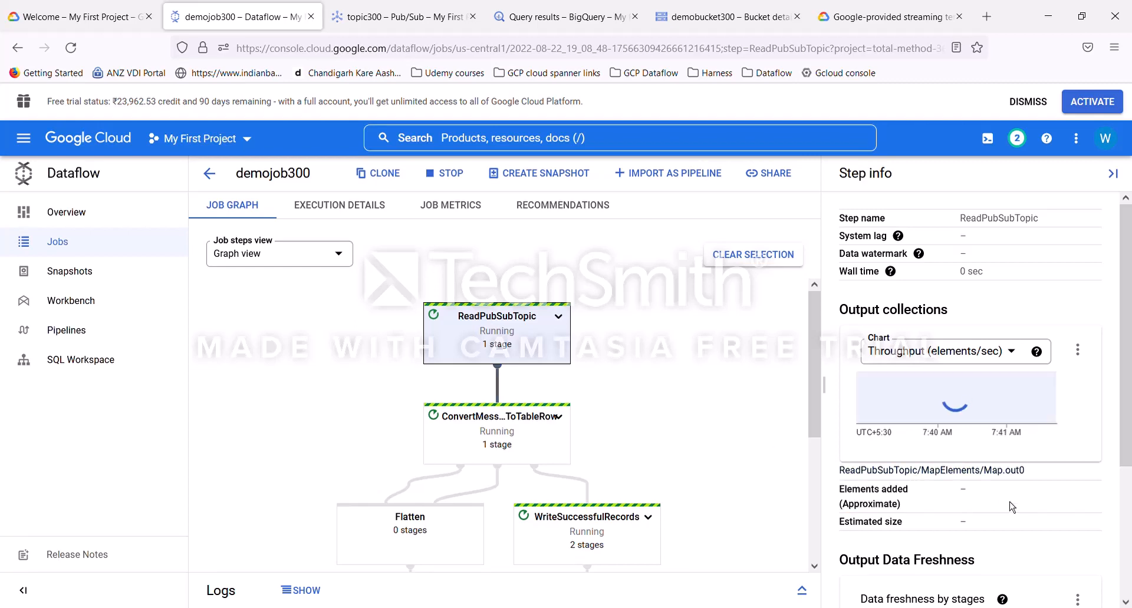
Step: Run a query selecting the message column from BQTable300 with a limit of 1000
click(563, 28)
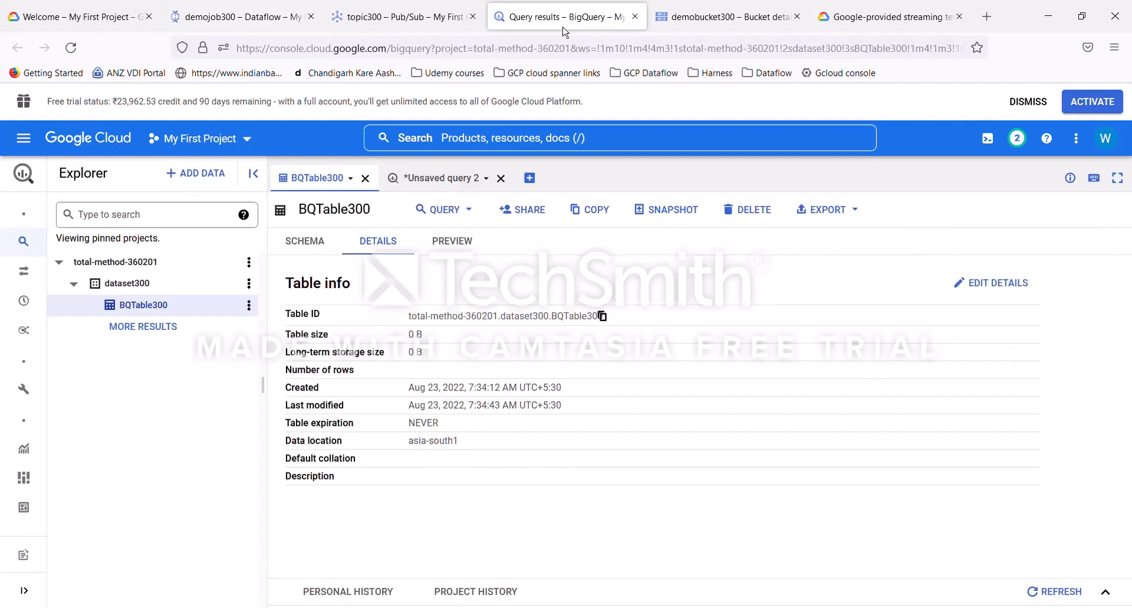
click(466, 214)
click(458, 242)
text(message FROM `total-method-360201.dataset300.BQTable300` LIMIT 1000)
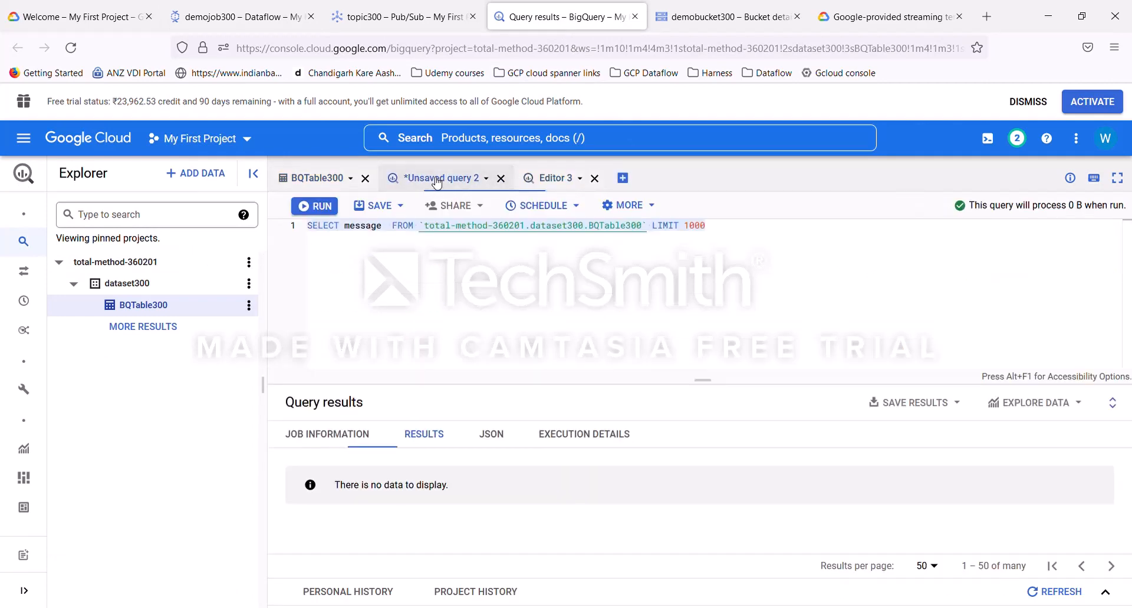
key(ctrl+a)
drag(706, 229, 307, 236)
click(315, 206)
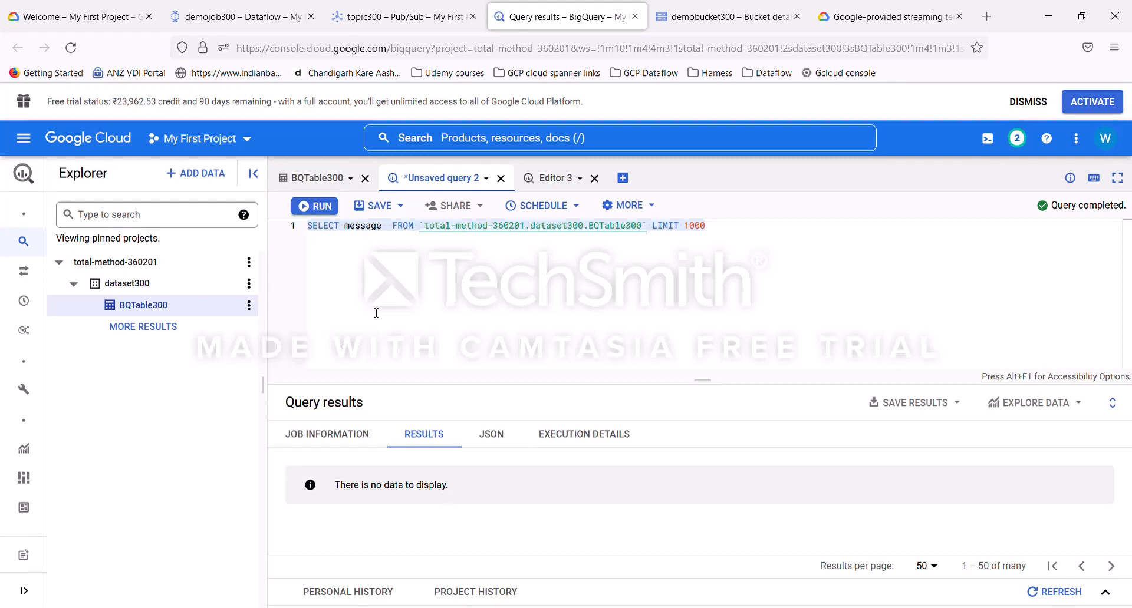
Step: Recheck the step details of WriteSuccessfulRecords and ReadPubSubTopic in the job graph
click(235, 23)
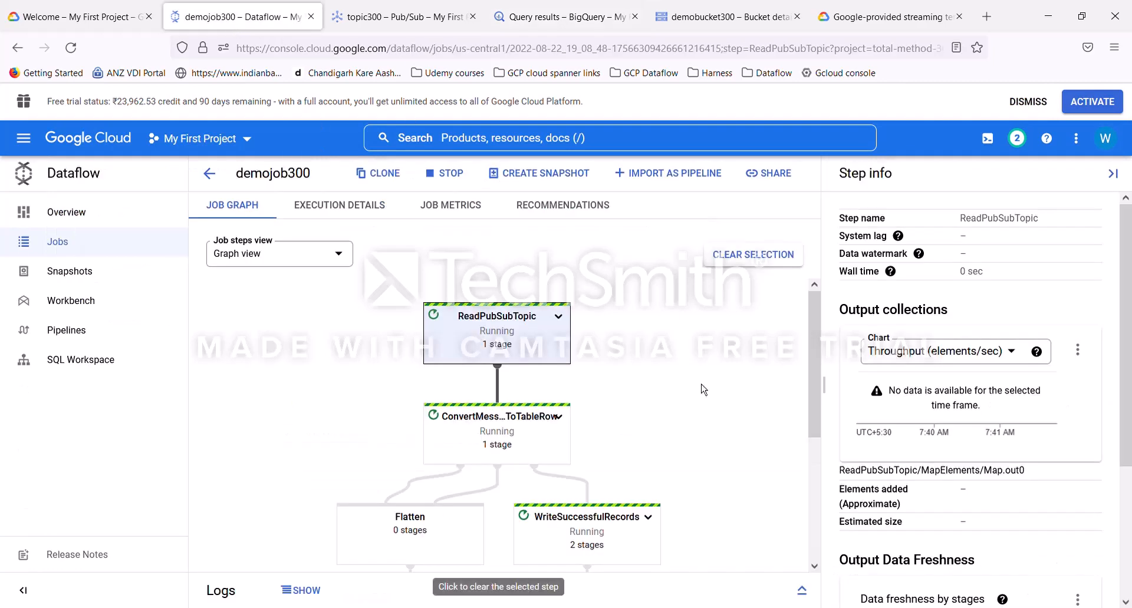
click(583, 529)
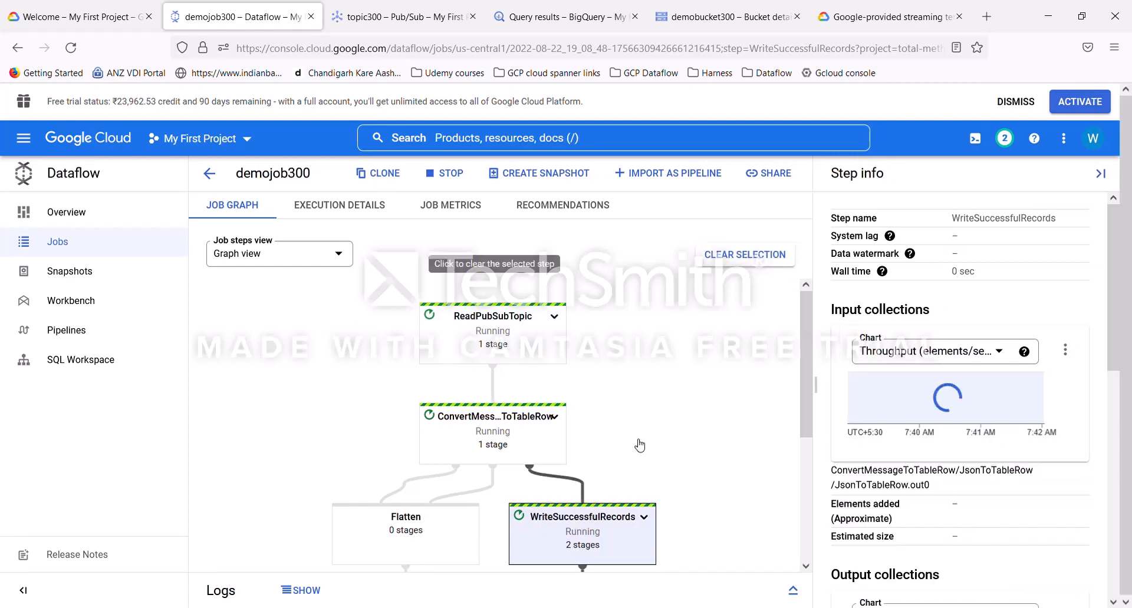
click(498, 337)
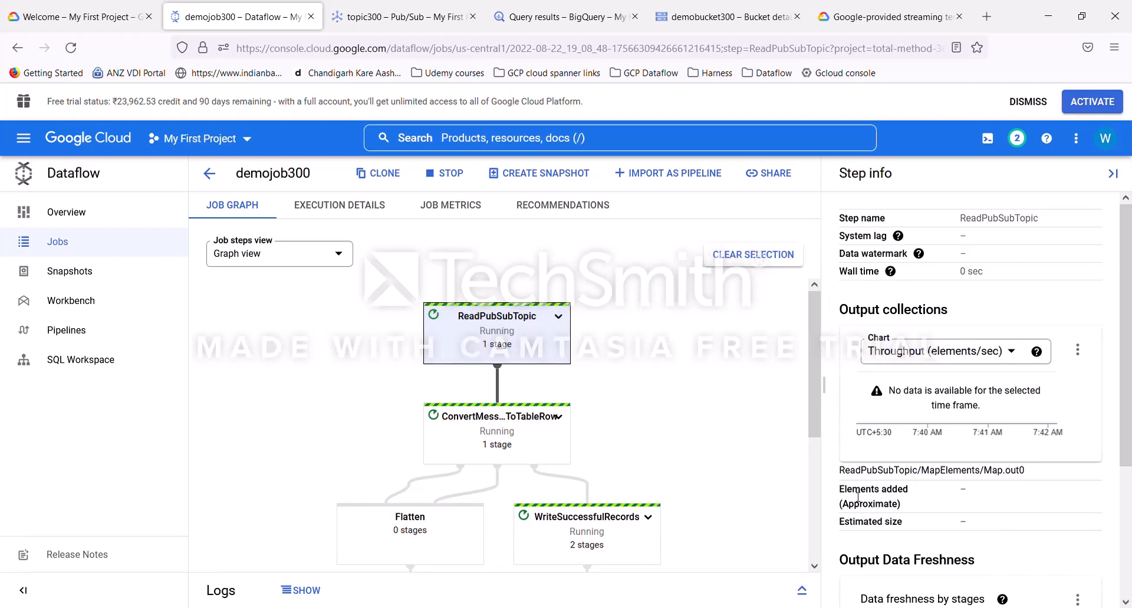
drag(842, 497, 914, 517)
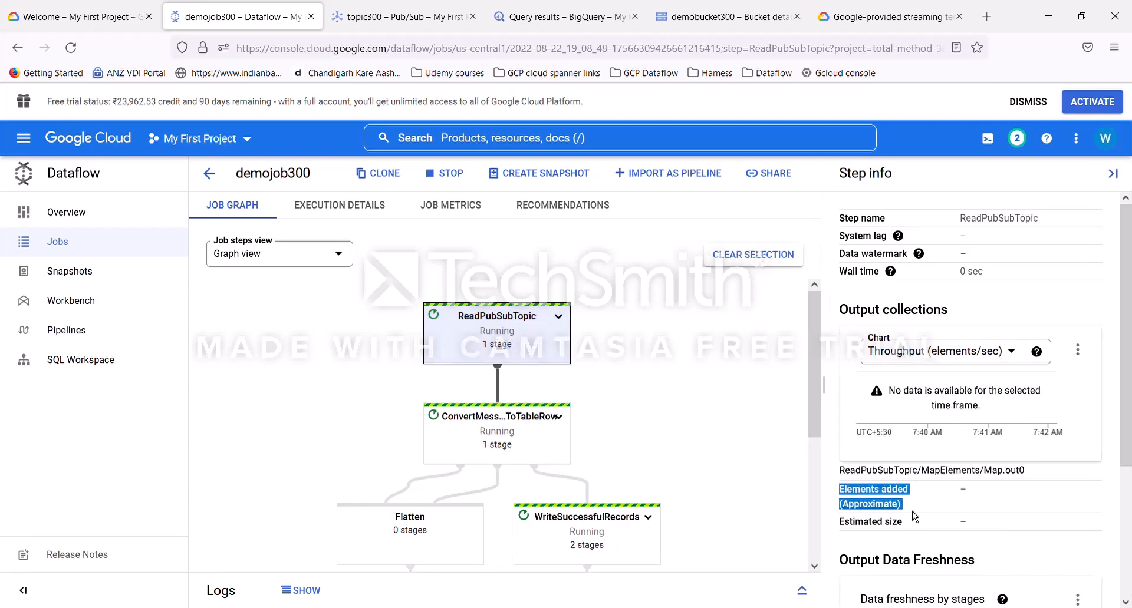
click(989, 505)
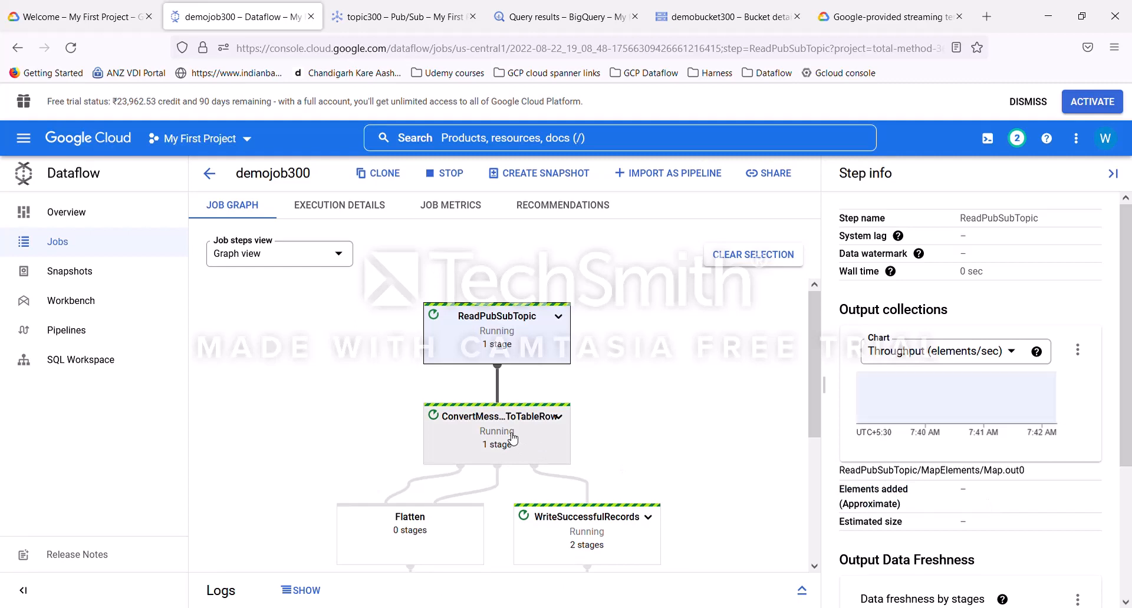
click(581, 534)
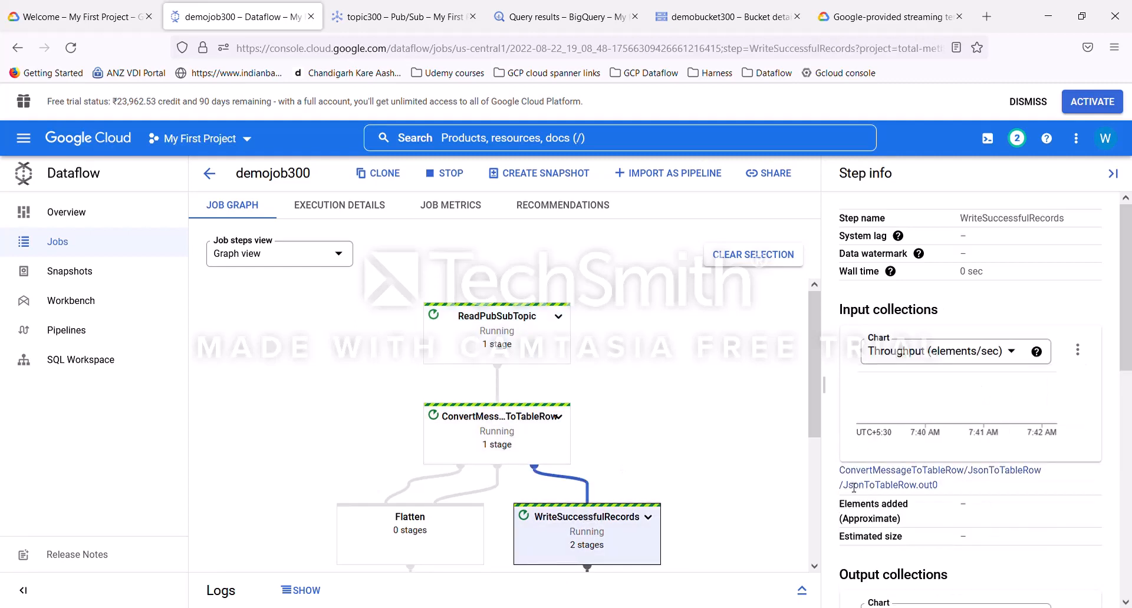
Step: Inspect the ReadPubSubTopic step details and scroll through the lower part of the job graph
drag(837, 517, 949, 518)
click(481, 337)
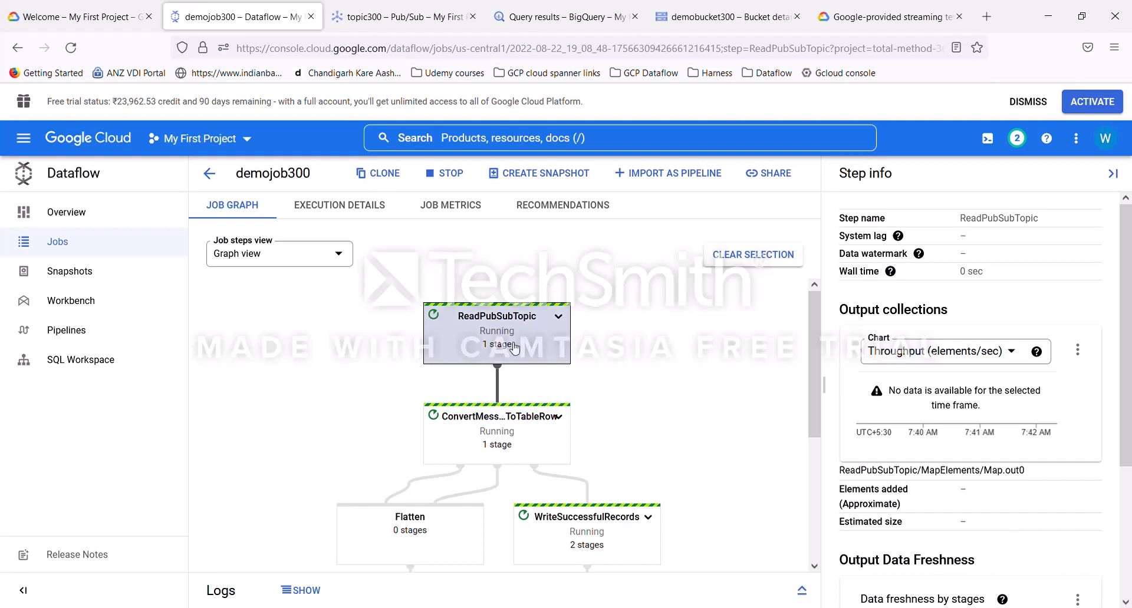
scroll(590, 412, down, 4)
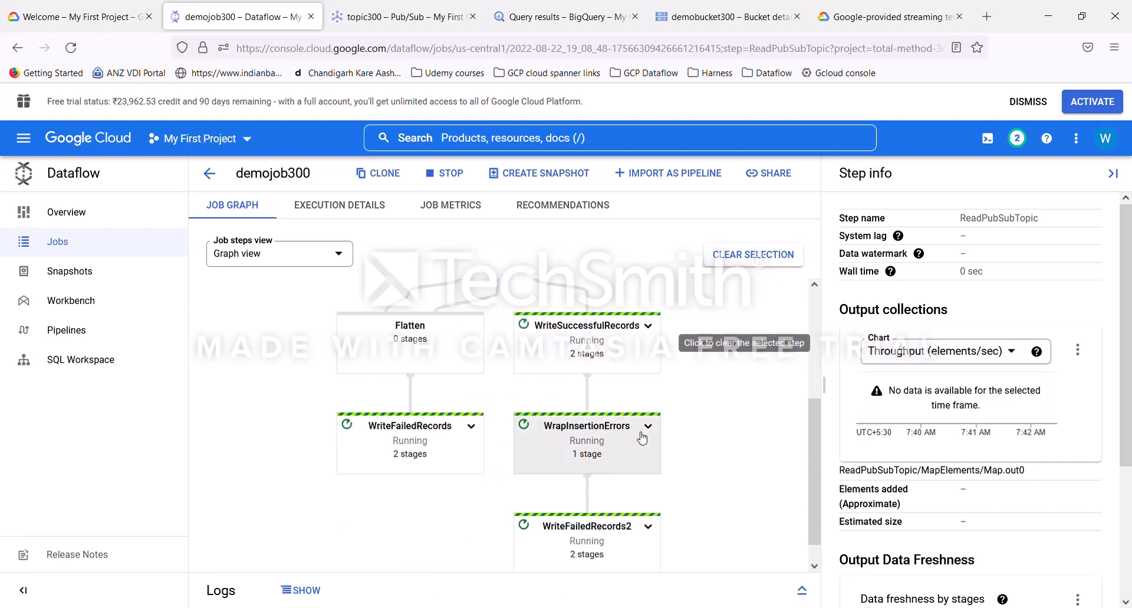
scroll(641, 441, up, 4)
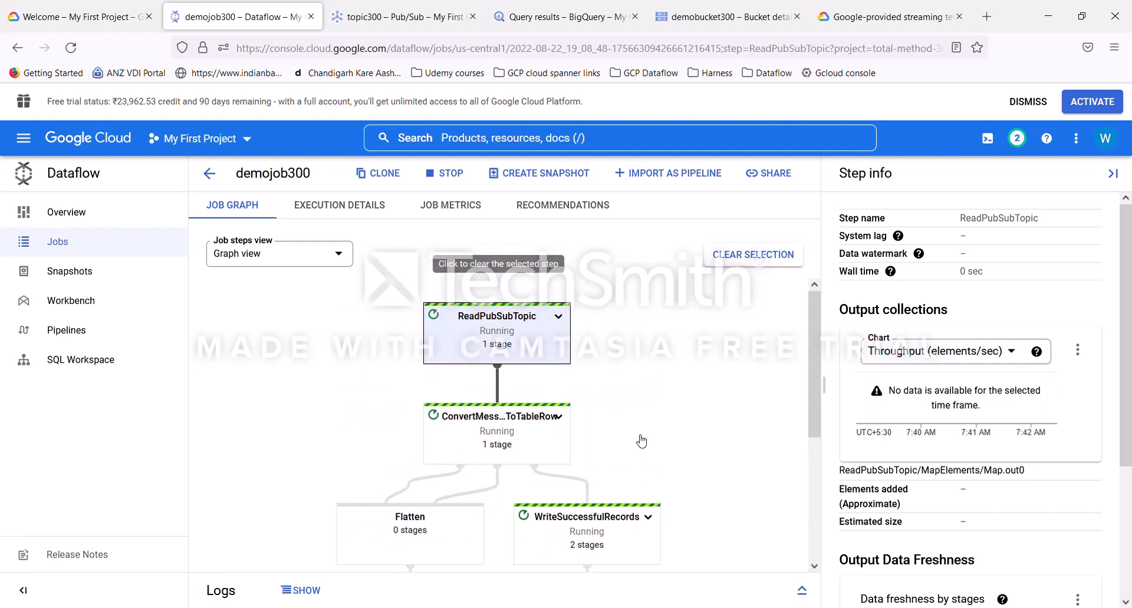
Step: Publish the JSON message {"message": "Our first demo on GCP"} to topic300
click(383, 24)
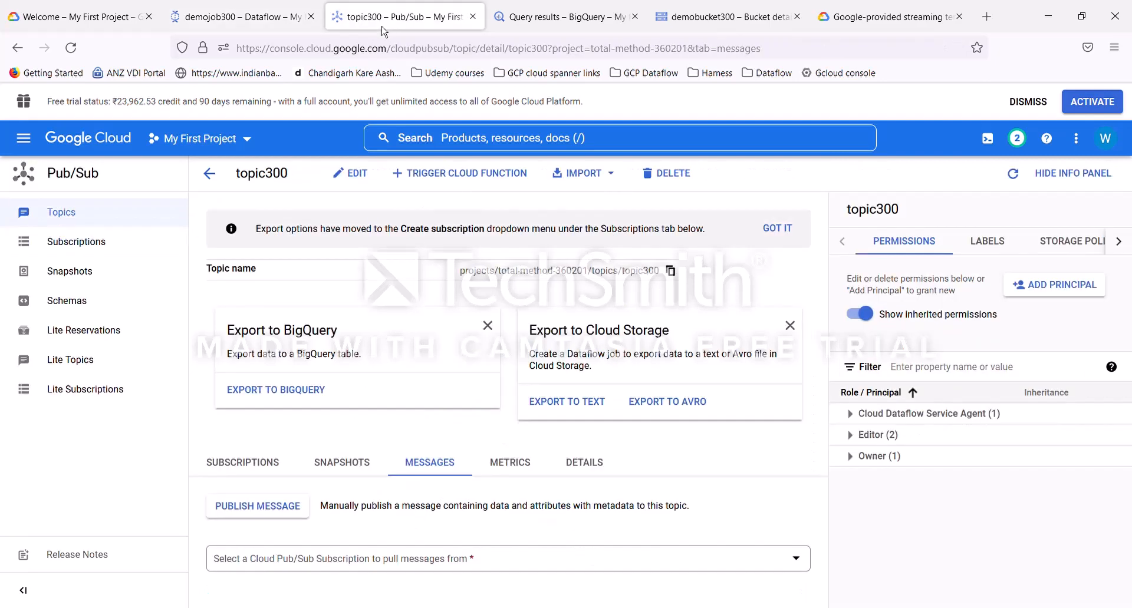
click(278, 514)
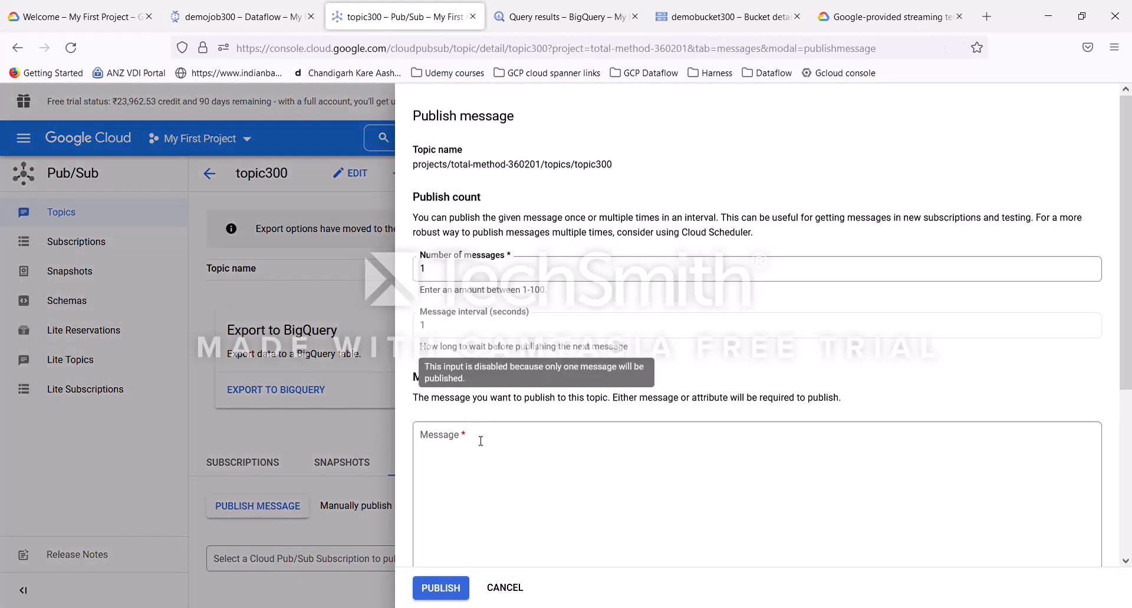
click(480, 449)
text({)
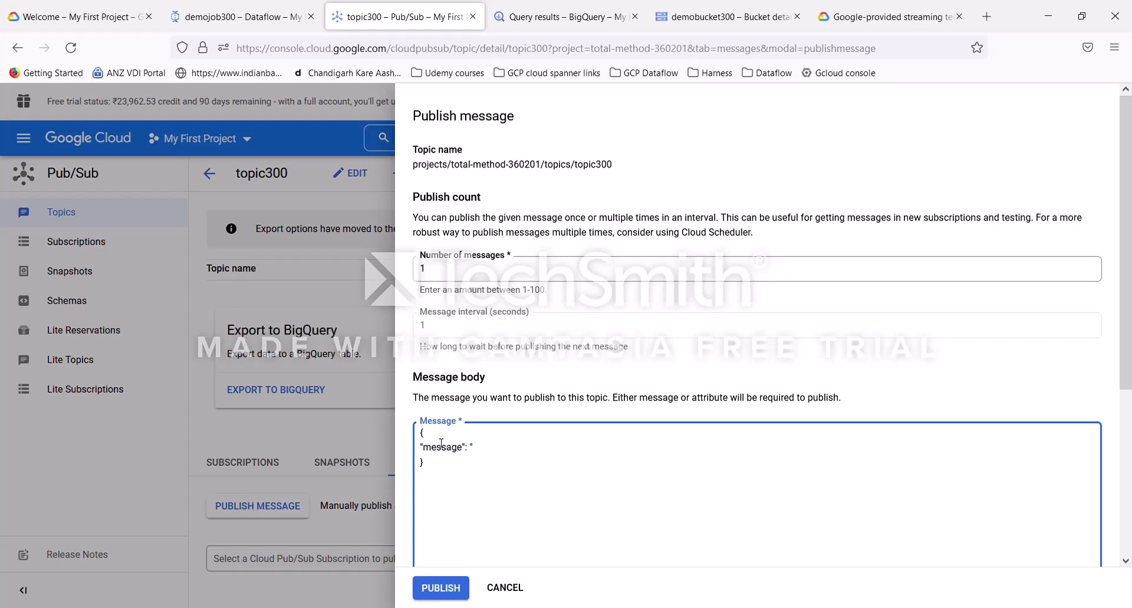
text(demo on GCP)
click(451, 591)
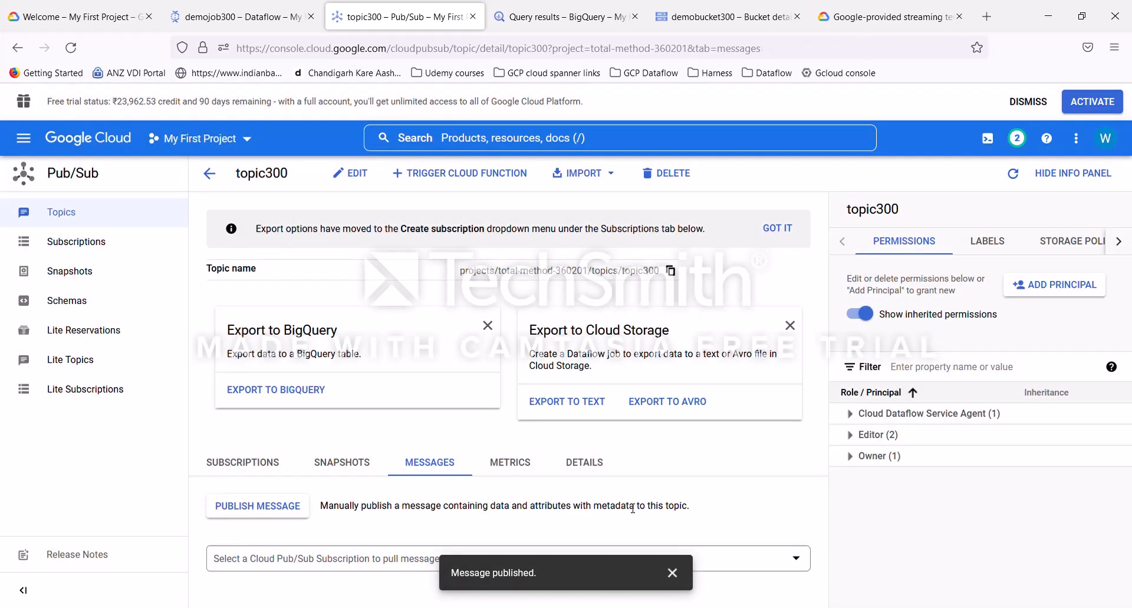
Step: Check the elements added for the ReadPubSubTopic and WriteSuccessfulRecords steps in the demojob300 graph
click(243, 18)
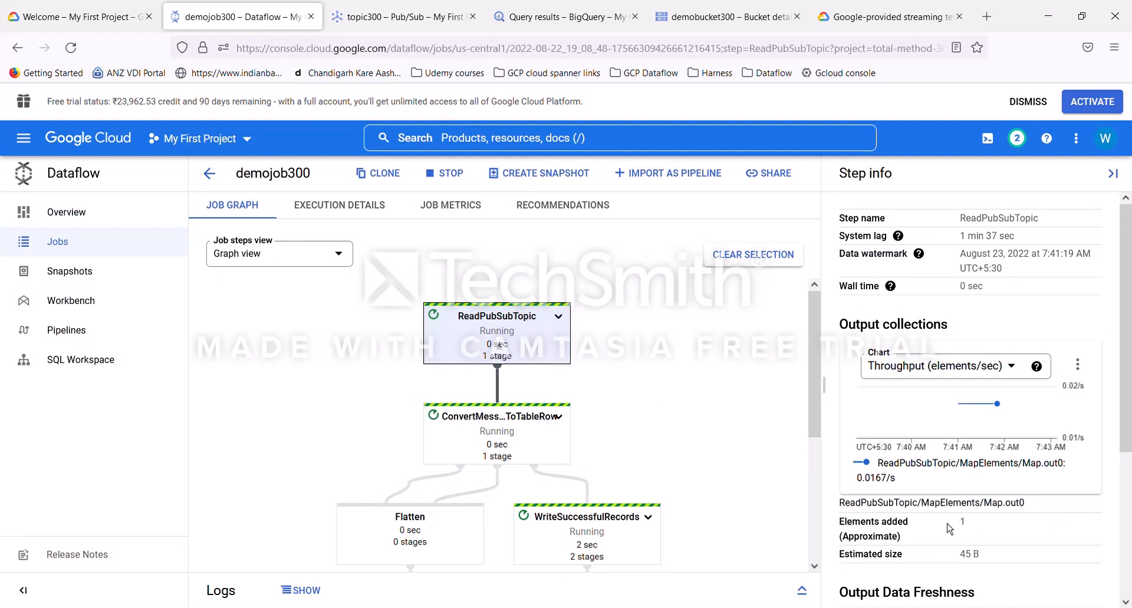
drag(848, 528, 964, 544)
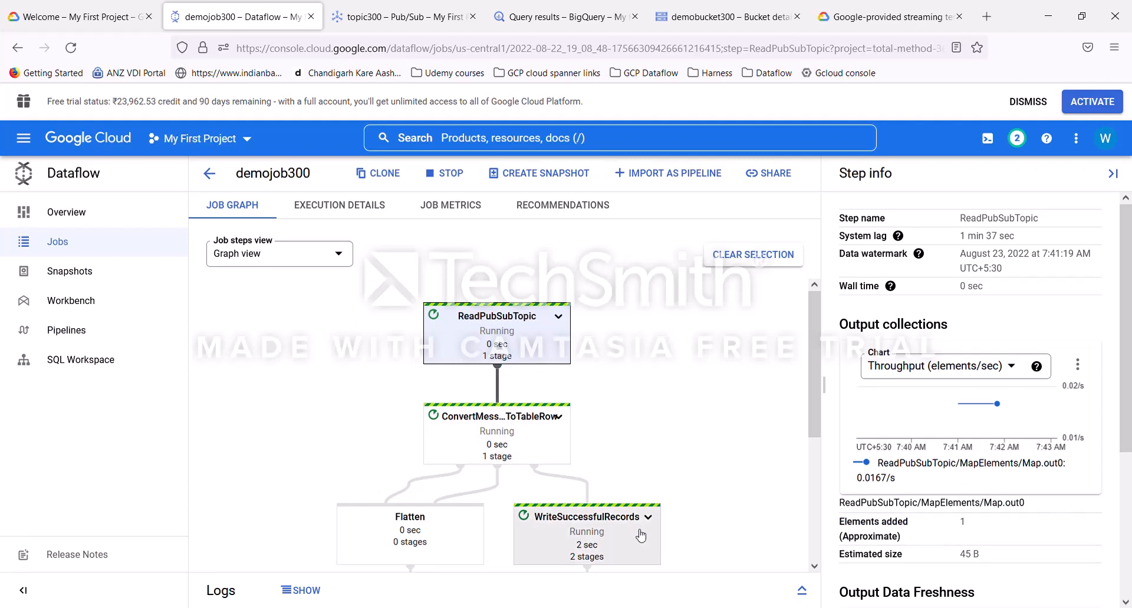
click(613, 536)
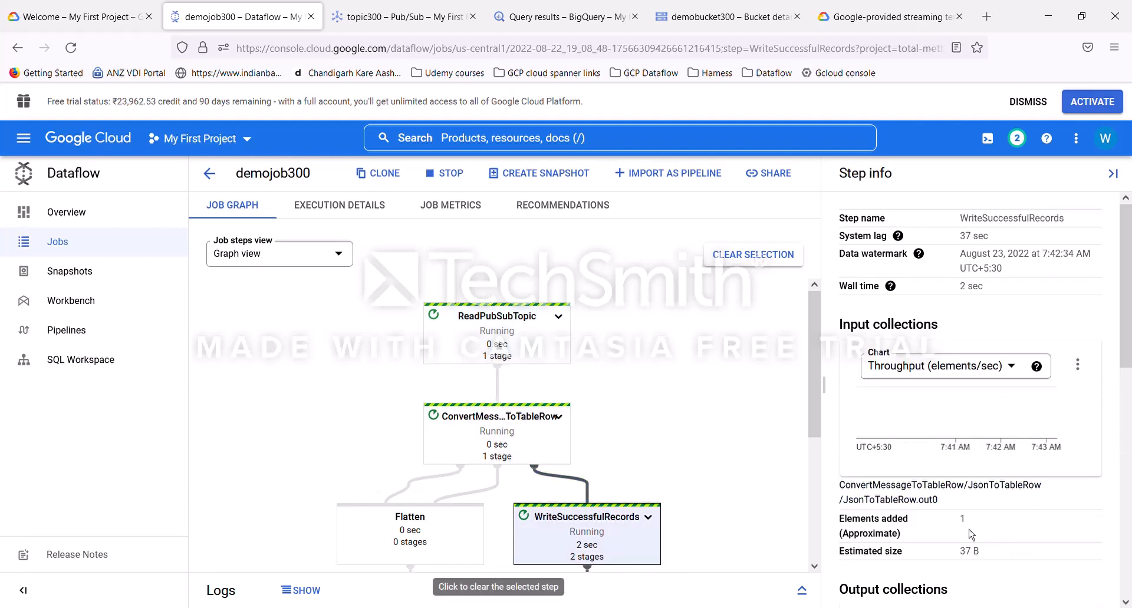
drag(963, 524, 902, 566)
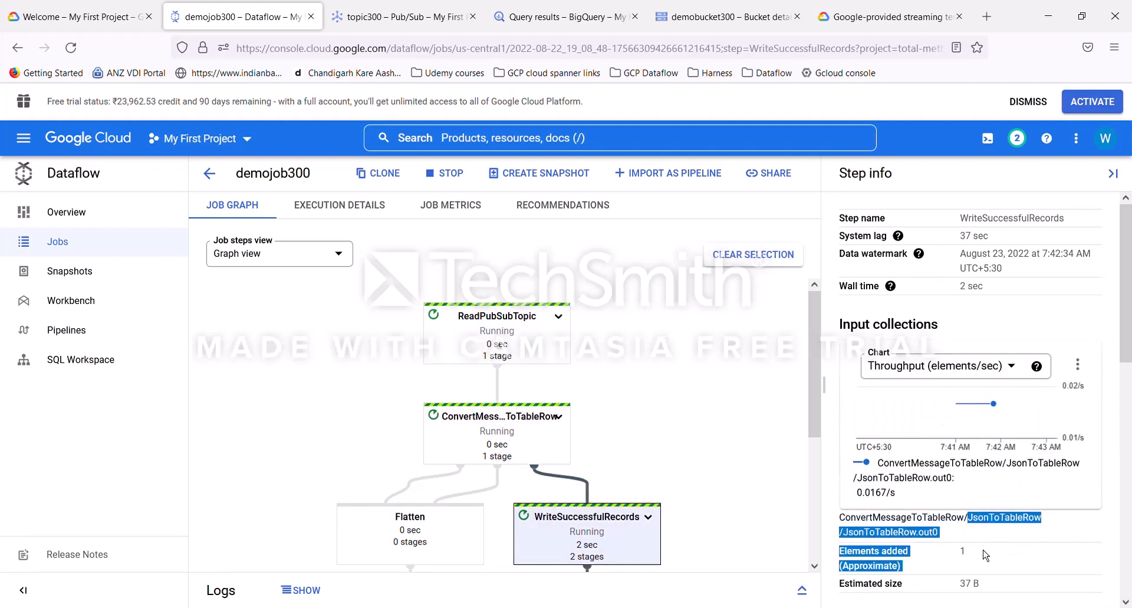
click(492, 334)
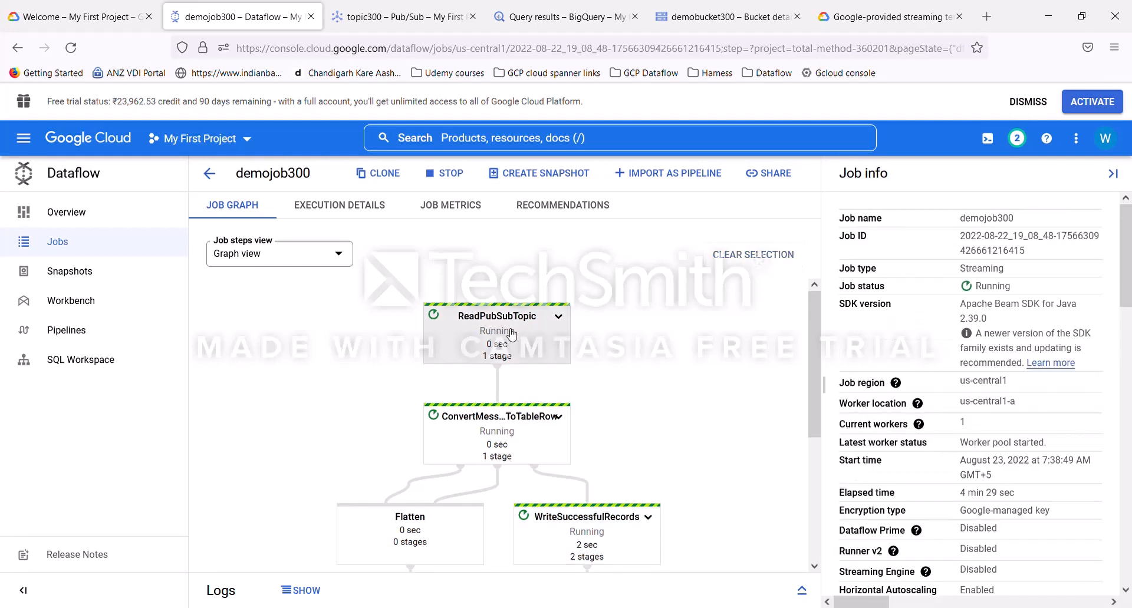
click(592, 522)
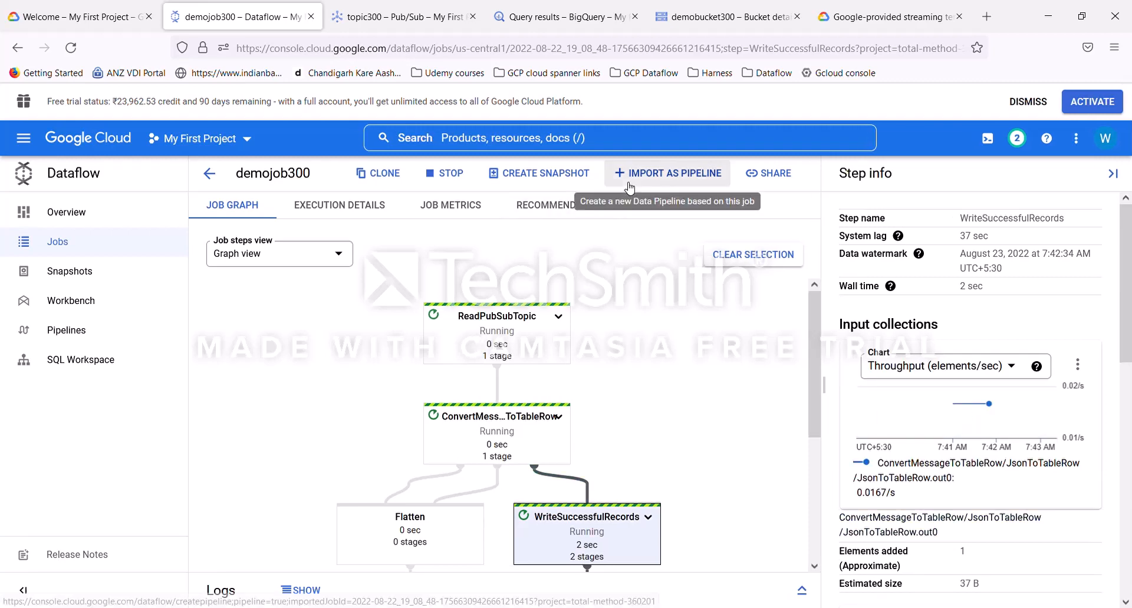
Step: Rerun the message query on BQTable300 and review the returned rows
click(569, 25)
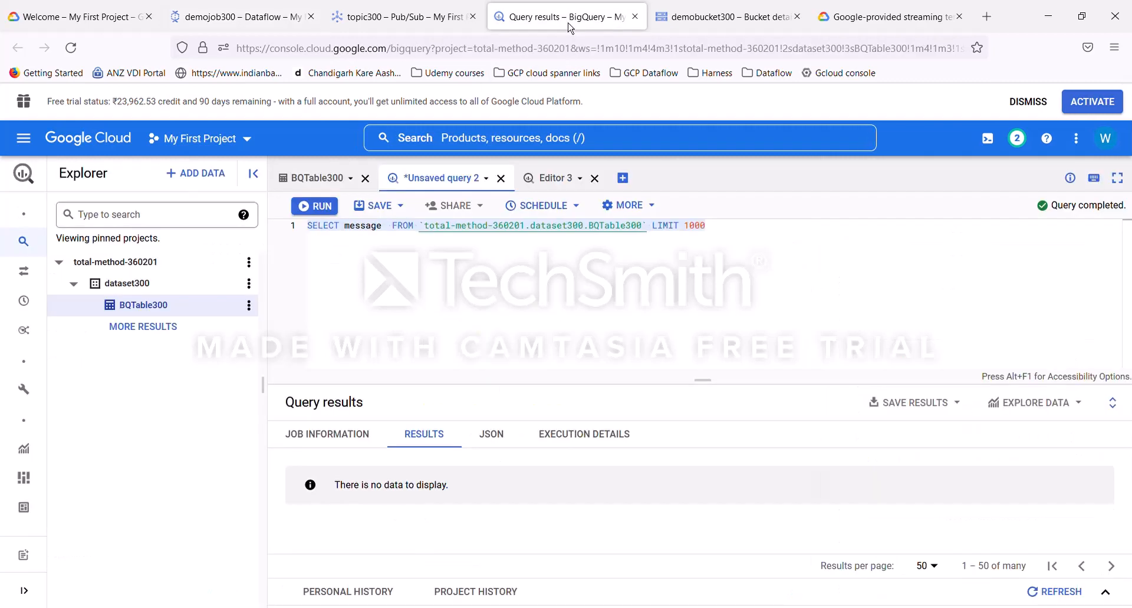
click(322, 210)
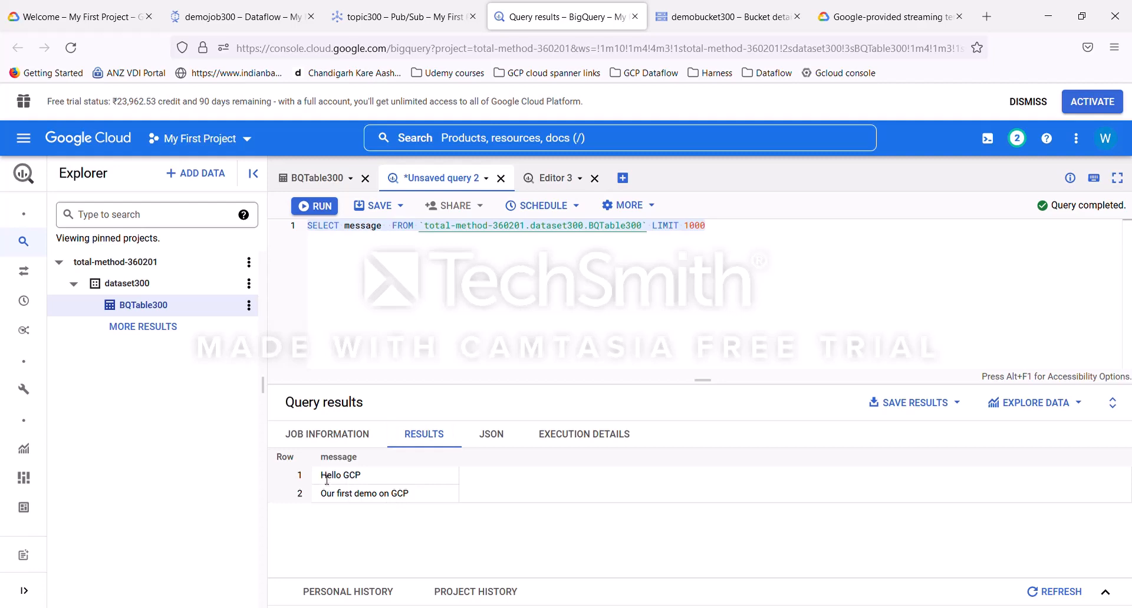
drag(321, 476, 420, 503)
click(490, 538)
Step: Scroll through the whole demojob300 job graph to review each step's status
click(247, 23)
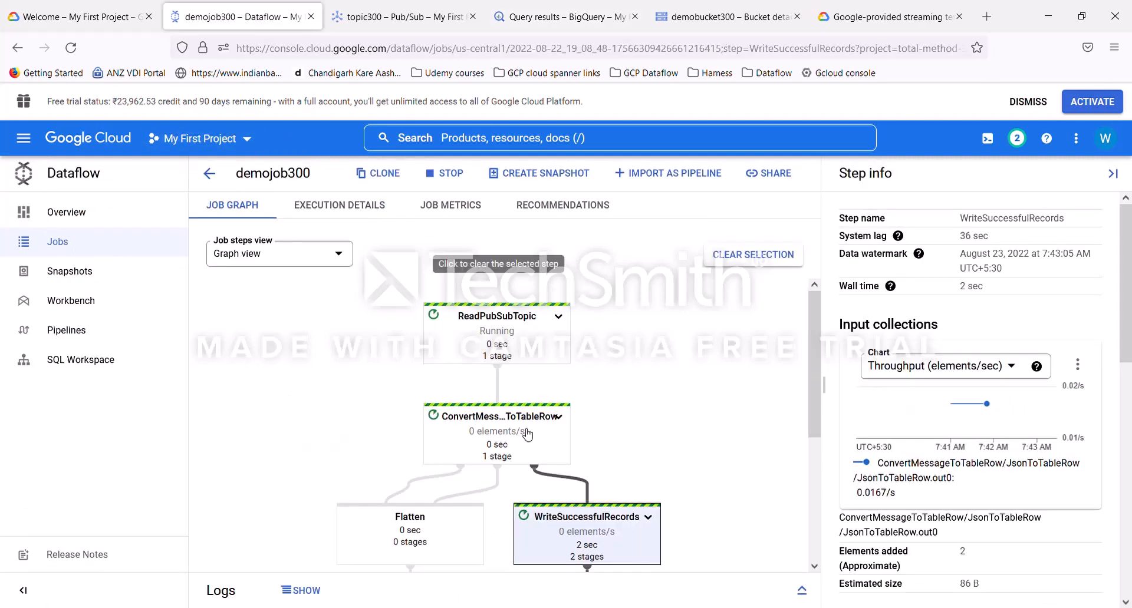
scroll(517, 337, down, 2)
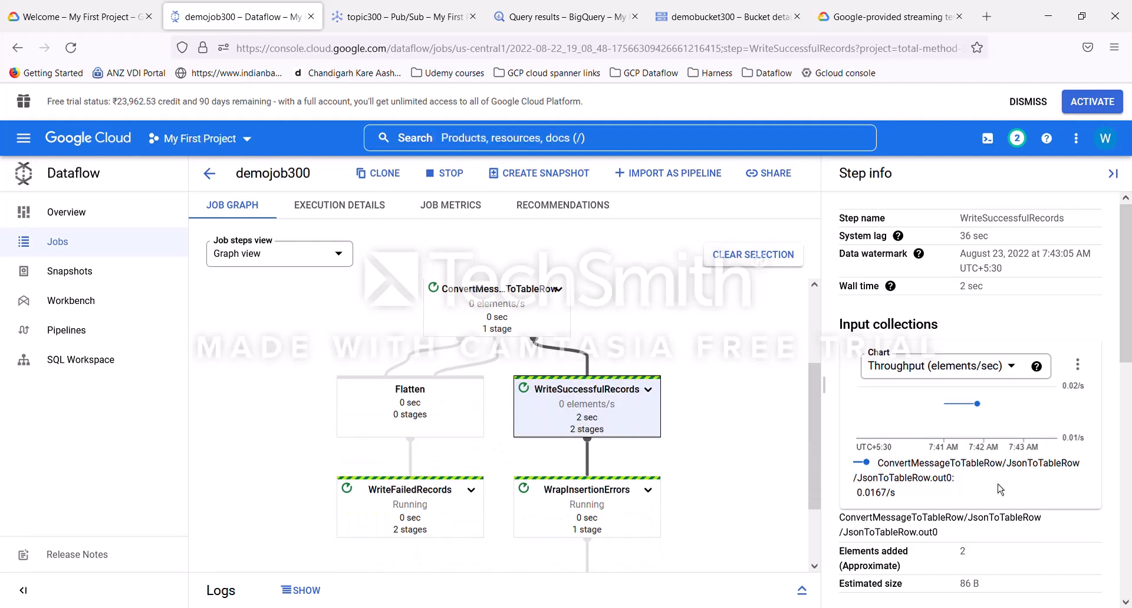
scroll(592, 359, up, 2)
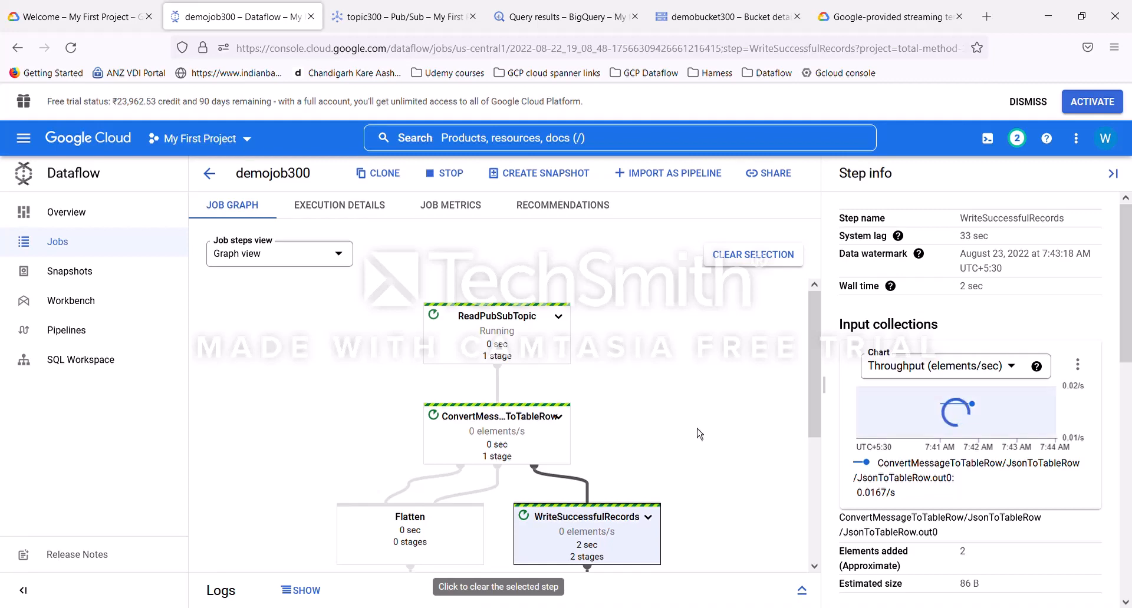
scroll(710, 460, down, 4)
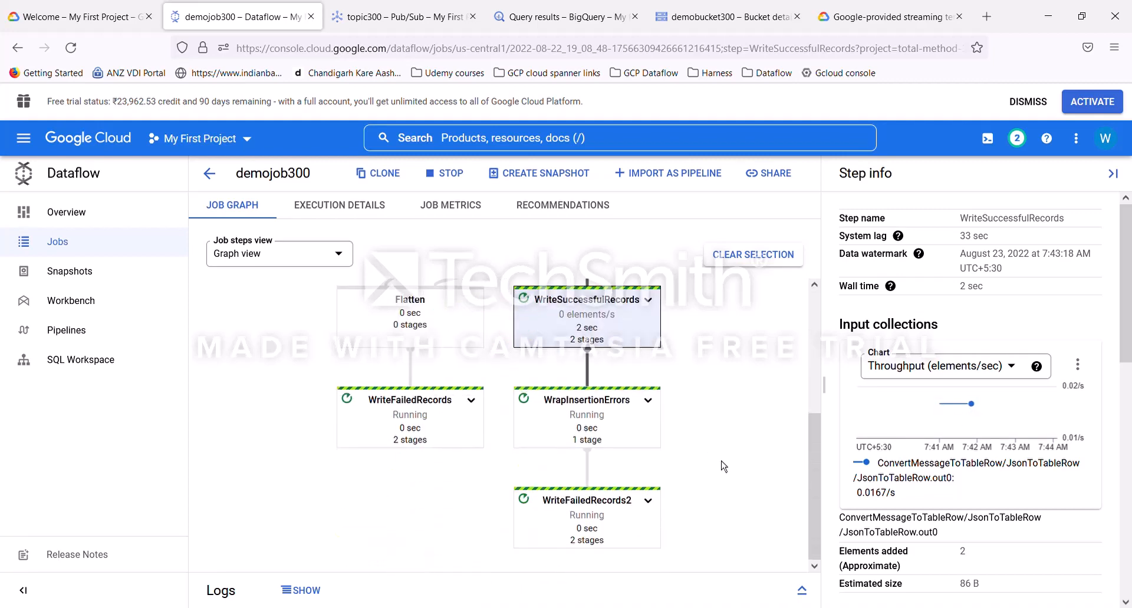
scroll(724, 466, up, 4)
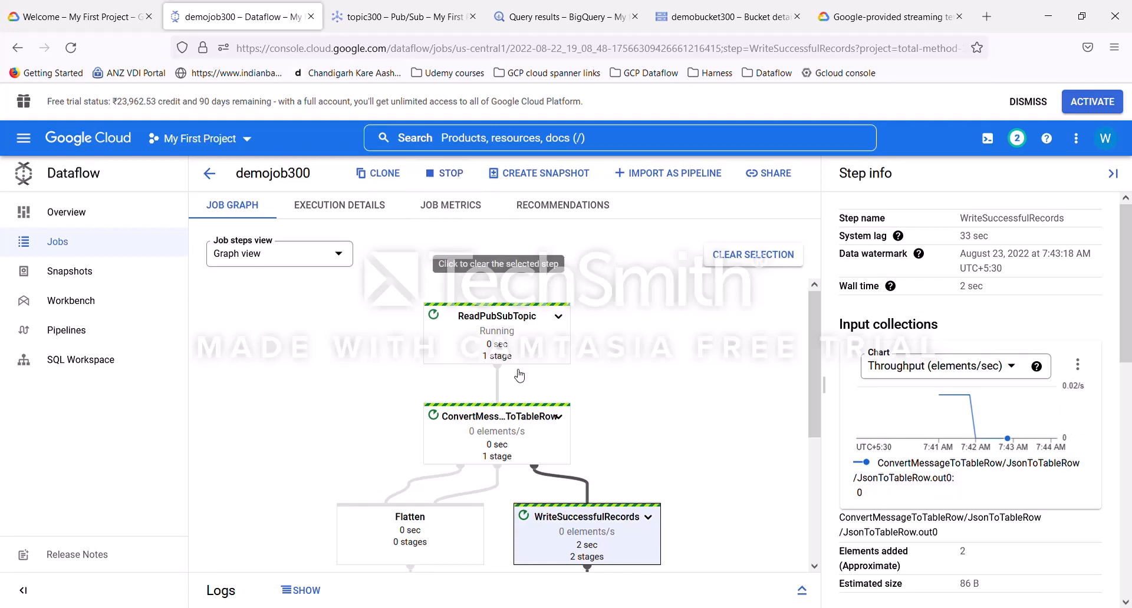
scroll(691, 520, down, 4)
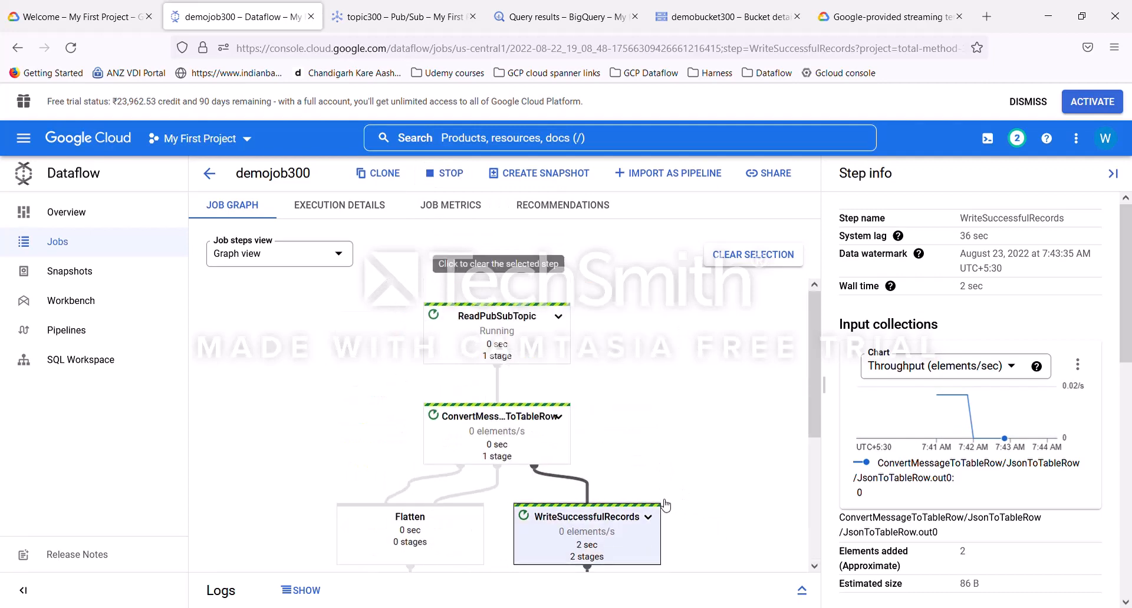
click(385, 27)
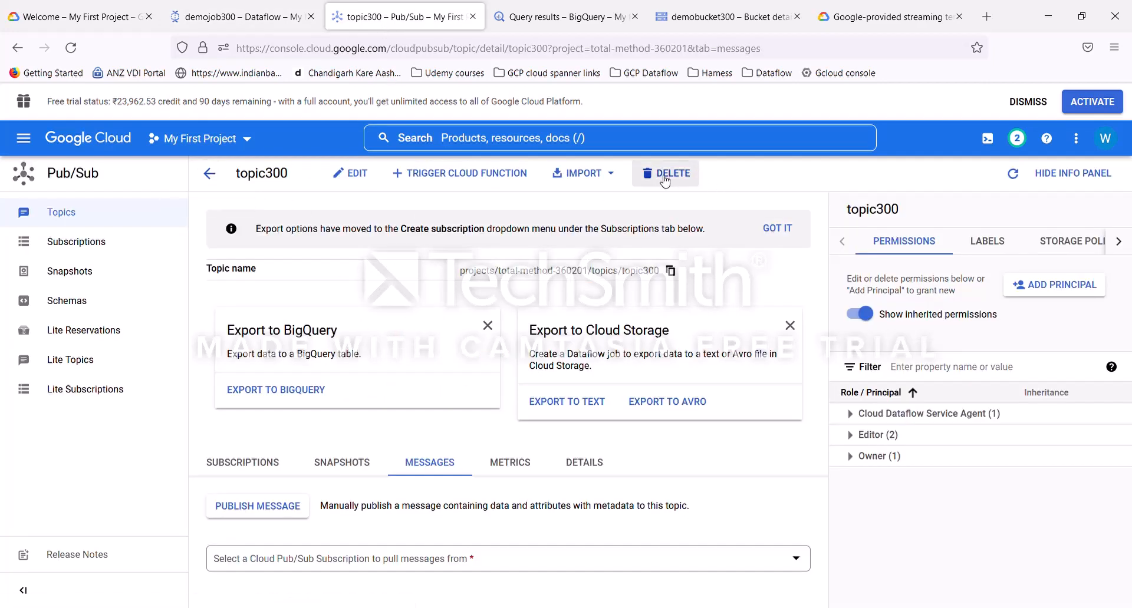
click(560, 16)
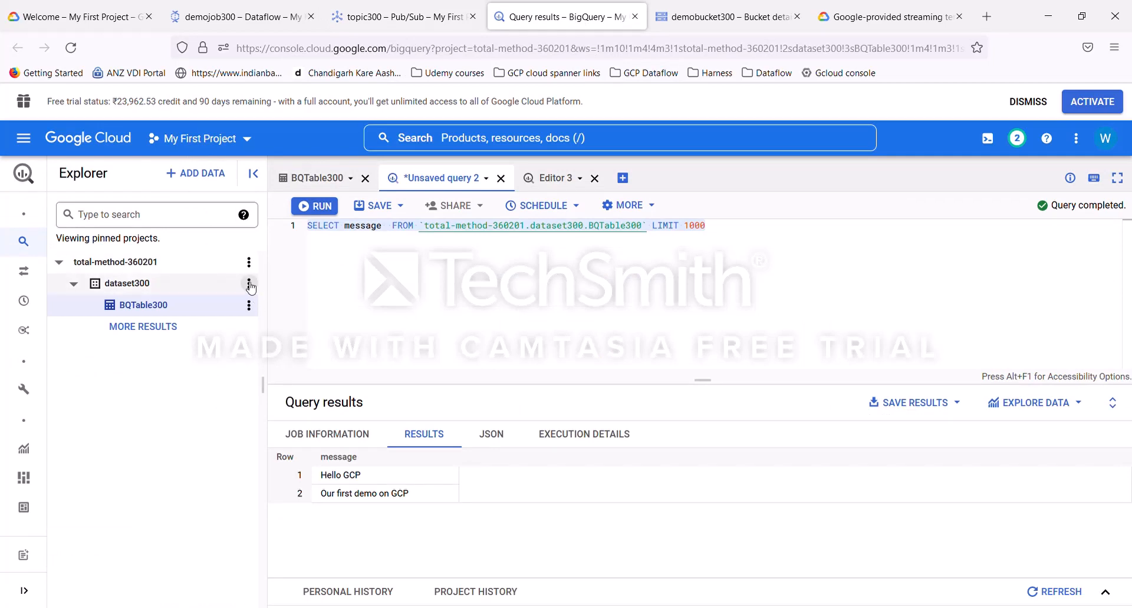
click(249, 304)
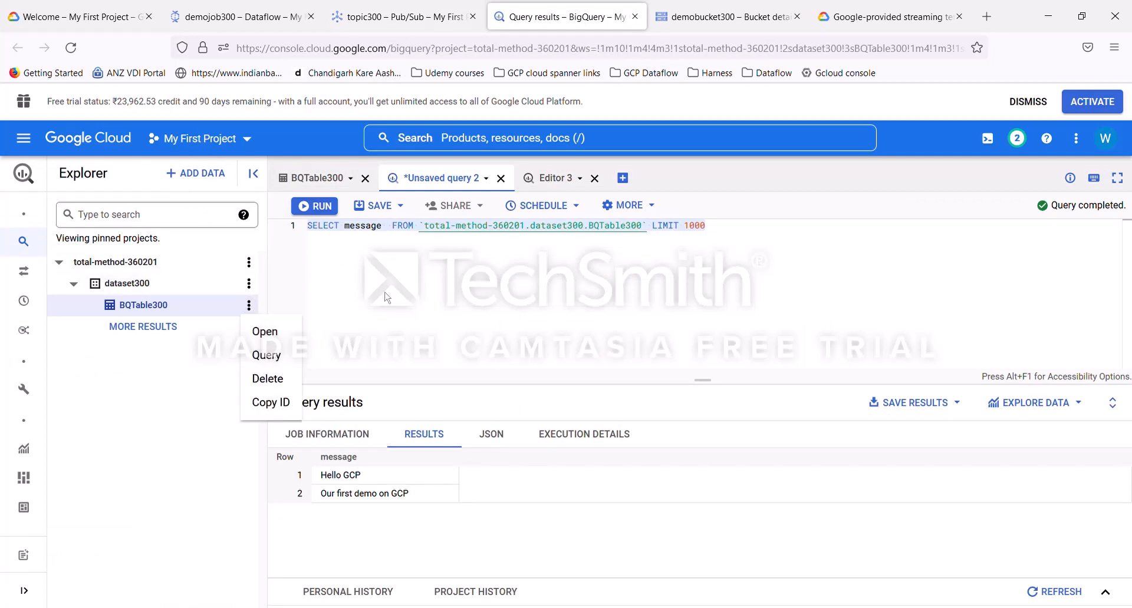
click(254, 288)
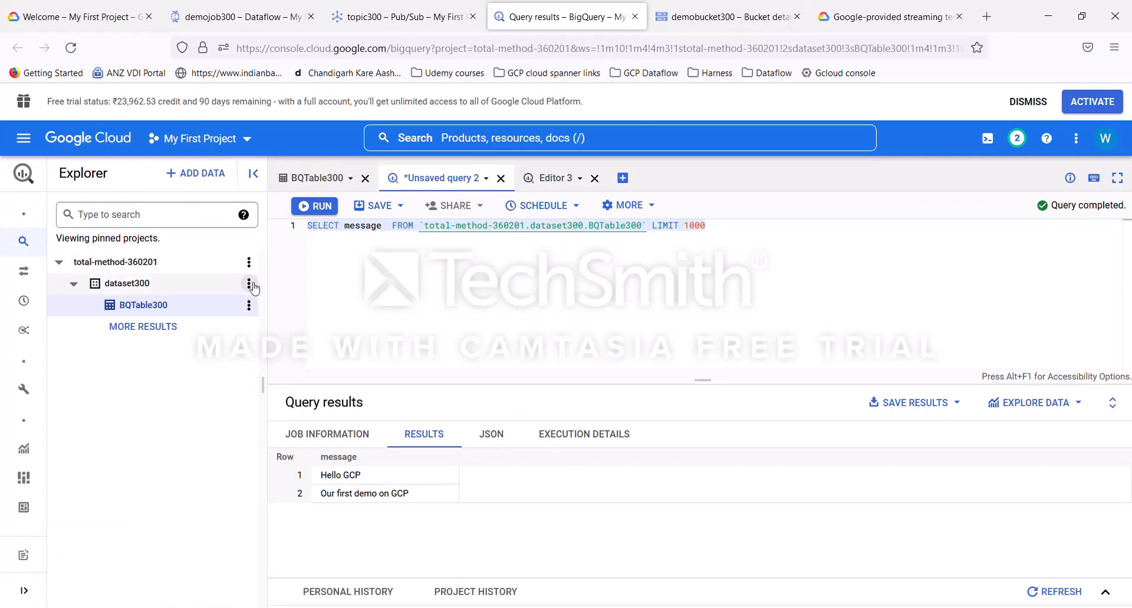
click(249, 284)
Step: Return to the Cloud Storage buckets list and review demobucket300
click(748, 27)
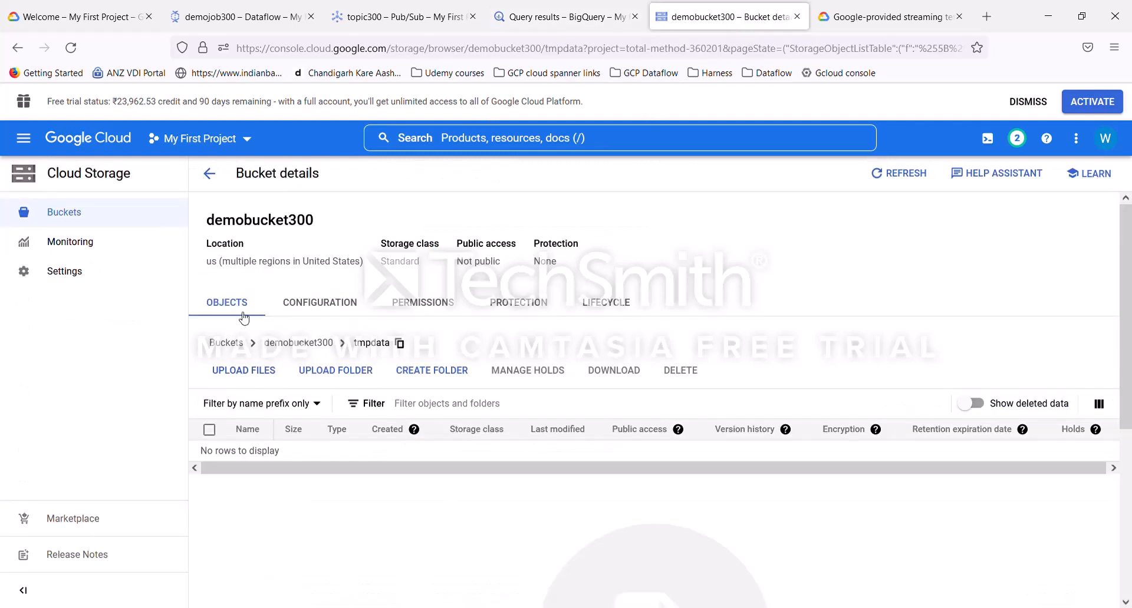
click(209, 173)
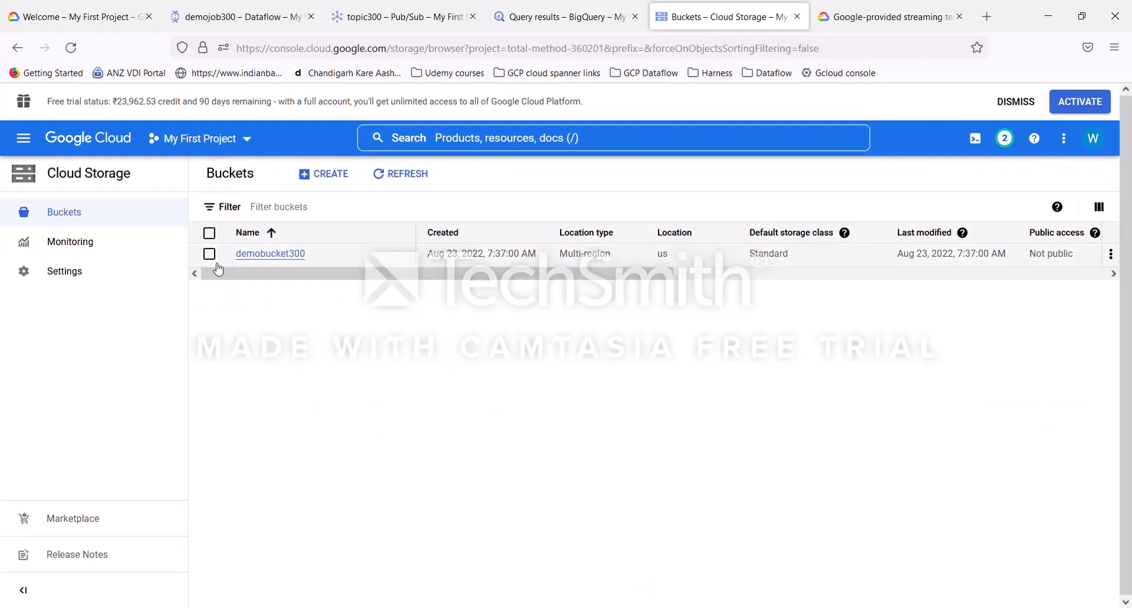
click(209, 253)
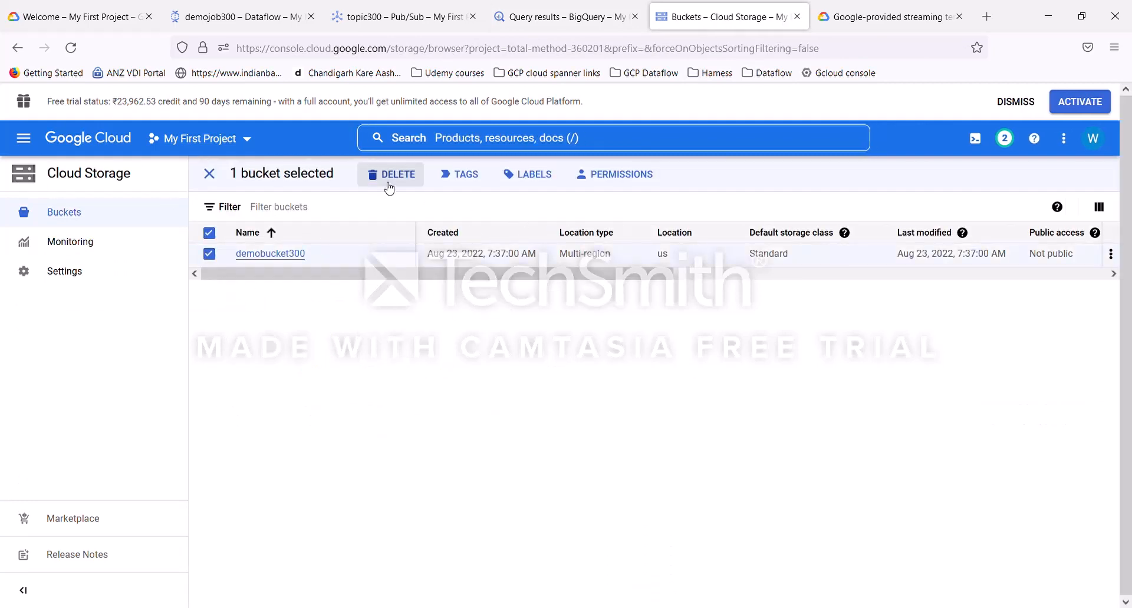
click(209, 253)
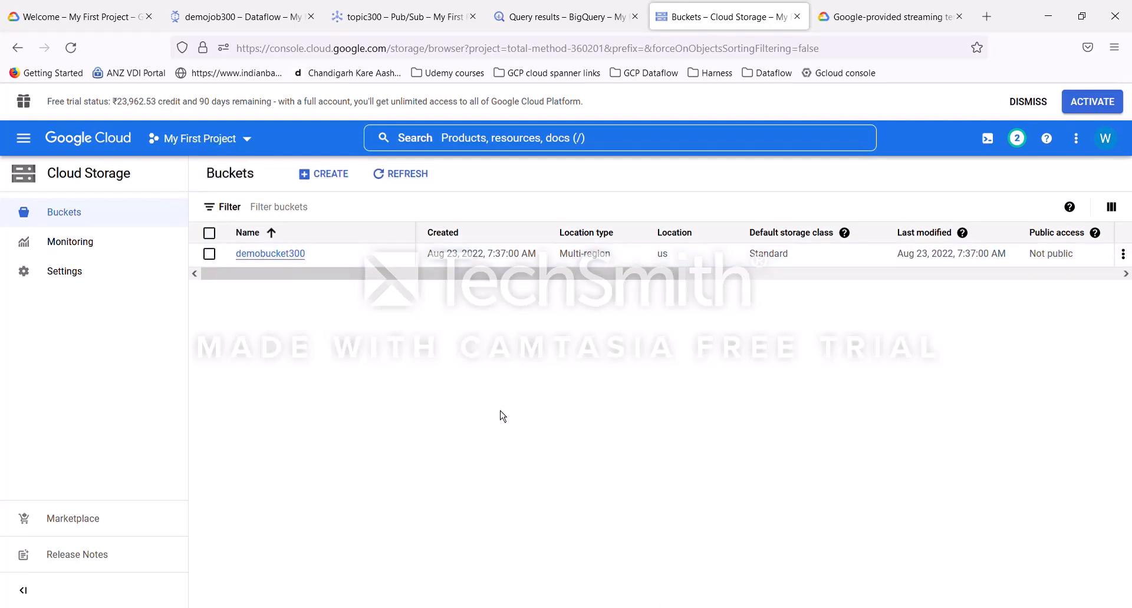
Step: Review the demojob300 job graph once more in Dataflow
click(230, 21)
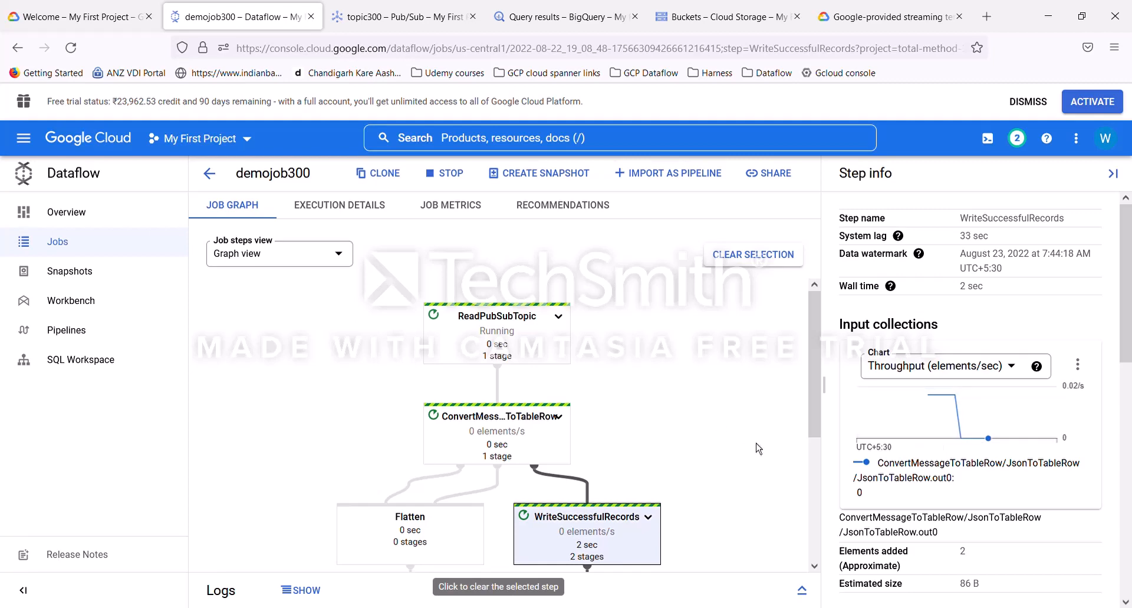
scroll(731, 462, down, 4)
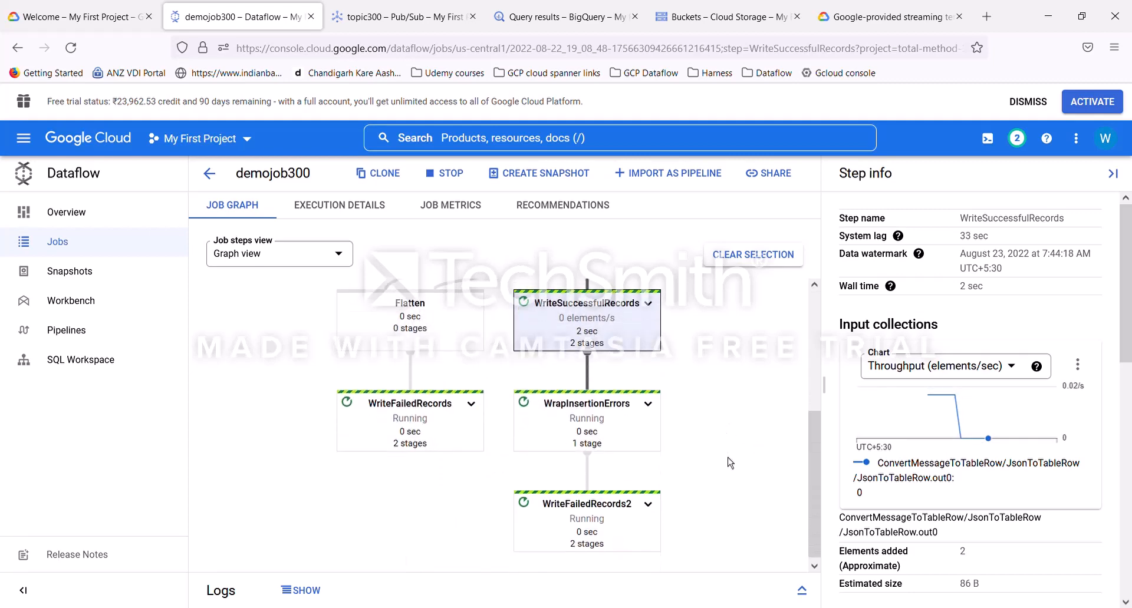
scroll(730, 463, up, 4)
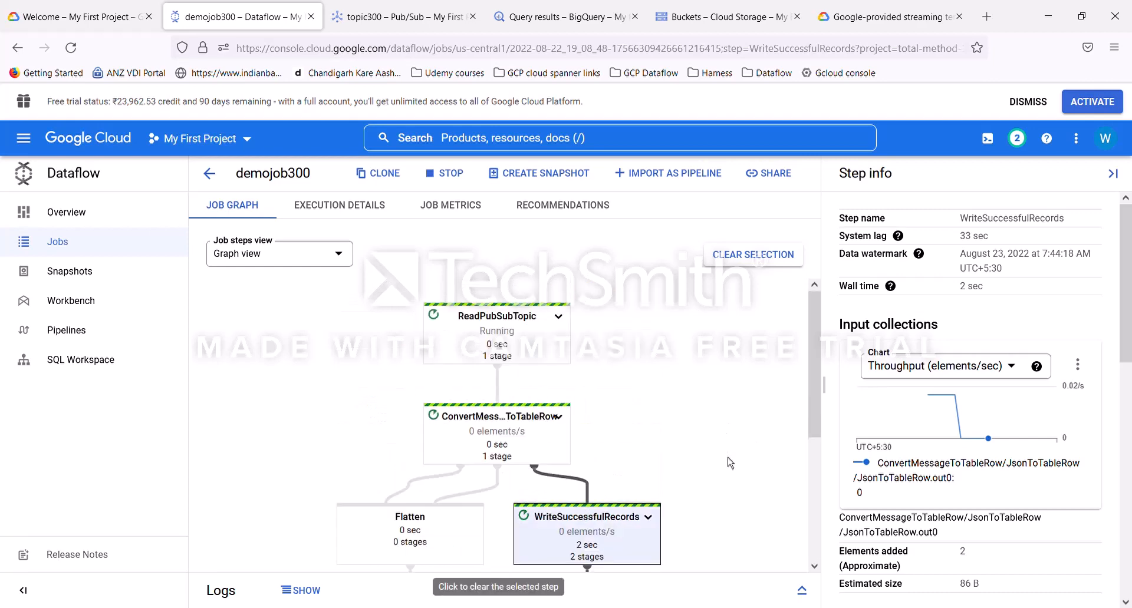